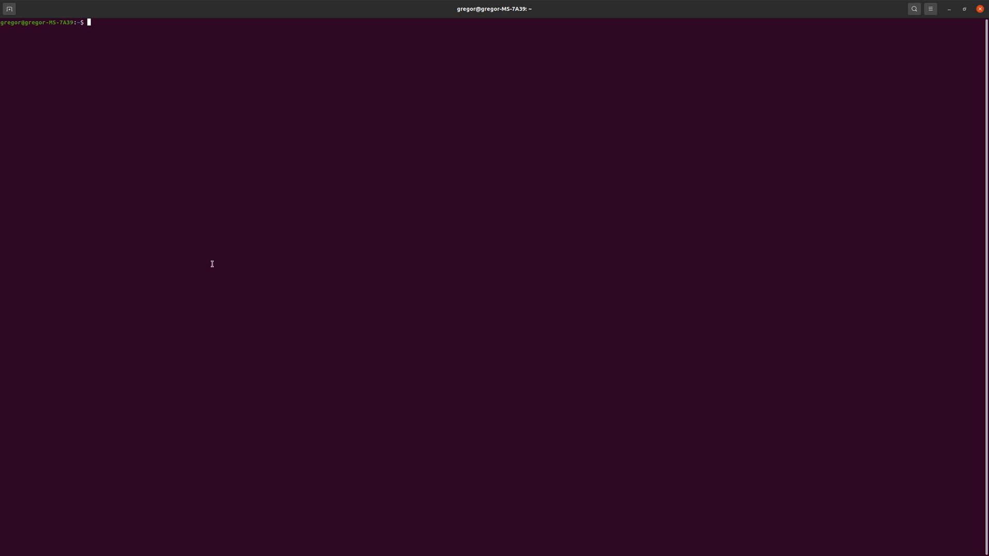
Change into the openpilot/tools/plotjuggler directory from the home folder and list its contents.
text(ls)
key(Return)
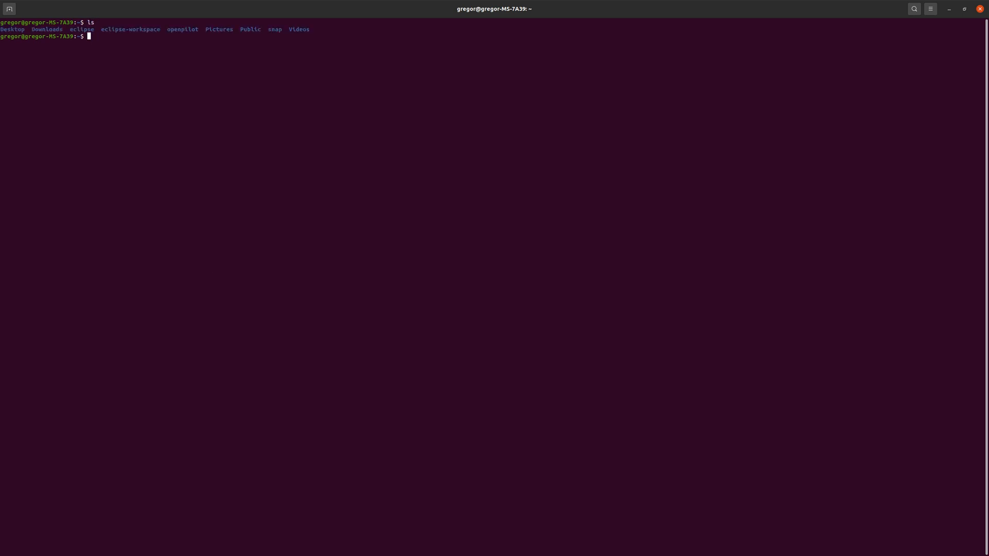
text(cd openpilot/)
key(Return)
text(cd tools/)
key(Return)
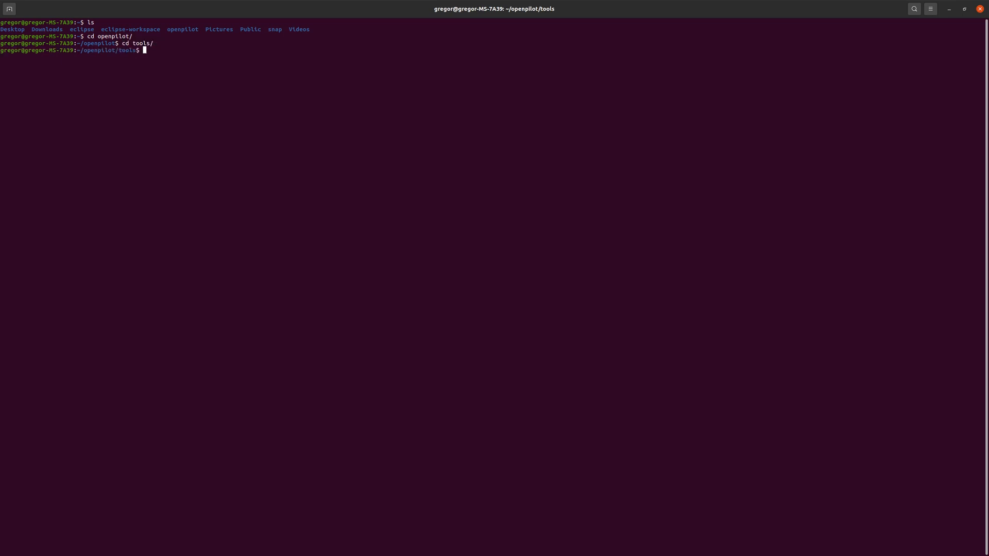
text(cd plotjuggler/)
key(Return)
text(ls)
key(Return)
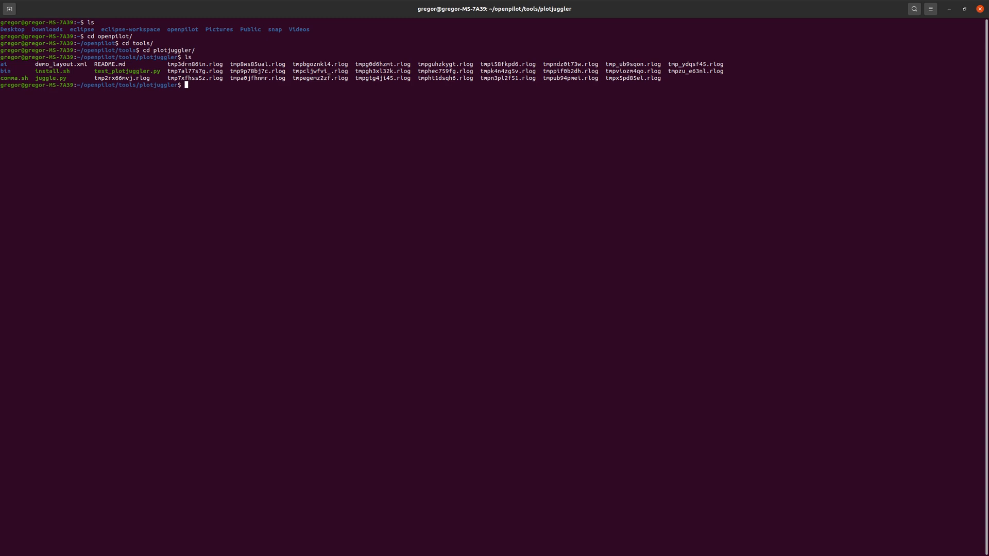
text(./install.sh)
key(BackSpace)
key(BackSpace)
key(BackSpace)
key(BackSpace)
key(BackSpace)
key(BackSpace)
key(BackSpace)
key(BackSpace)
key(BackSpace)
key(BackSpace)
key(BackSpace)
key(BackSpace)
Run ./juggle.py without arguments to display its usage and available options.
text(./jug)
key(Tab)
key(Return)
key(Left)
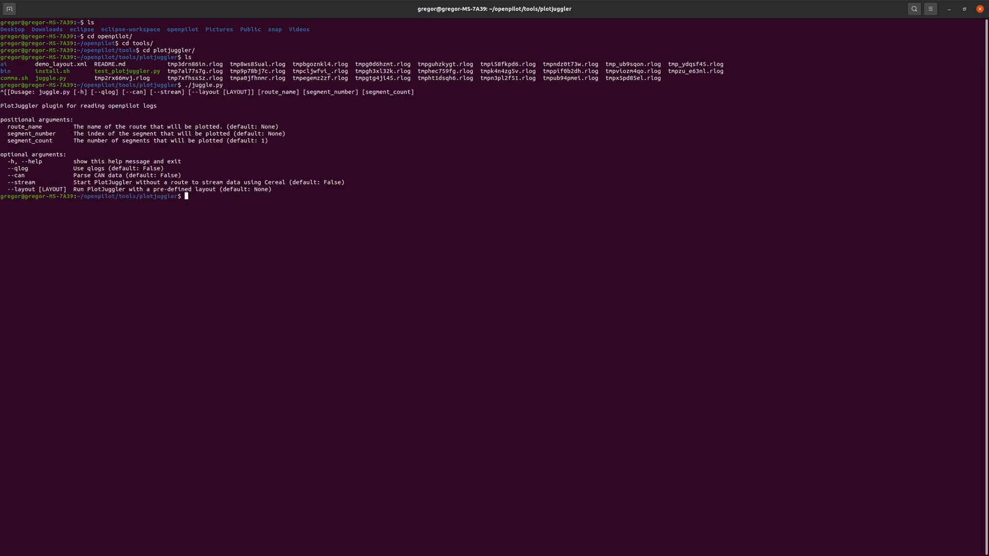
key(Up)
key(Return)
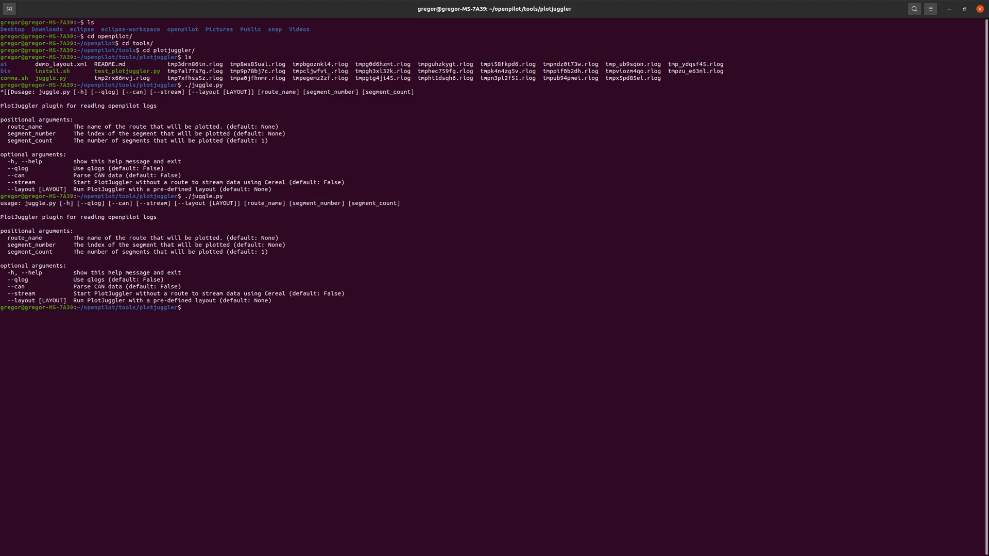
key(alt+Tab)
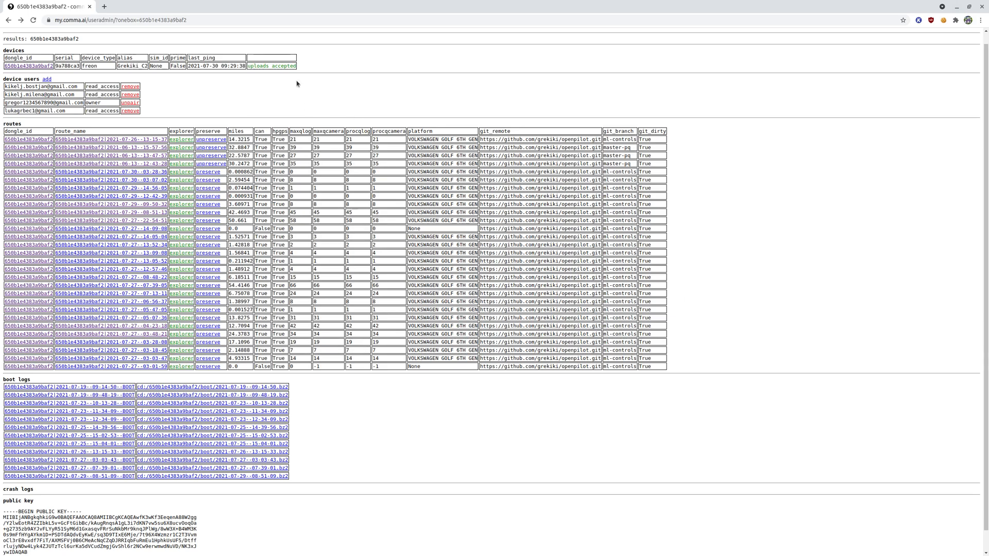
scroll(277, 88, up, 1)
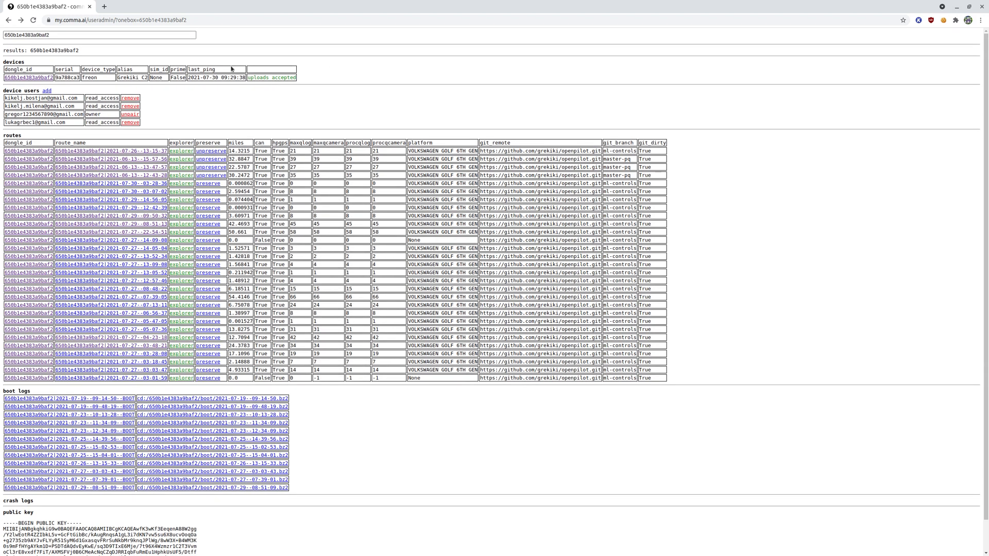
click(65, 22)
click(157, 217)
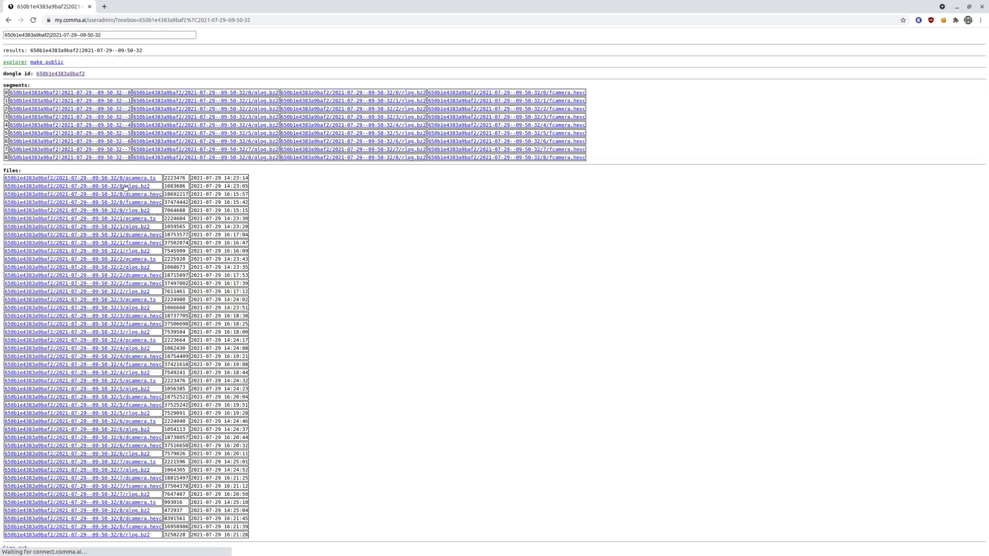
drag(143, 51, 30, 52)
key(ctrl+c)
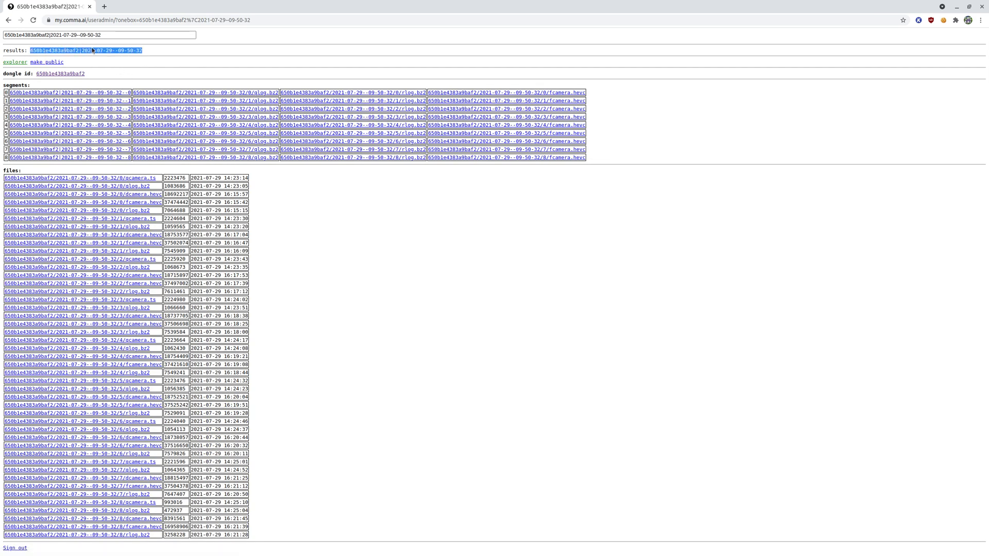
Switch back to the terminal and run ./juggle.py with the copied route name in double quotes to load the log.
key(alt+Tab)
key(Up)
text(")
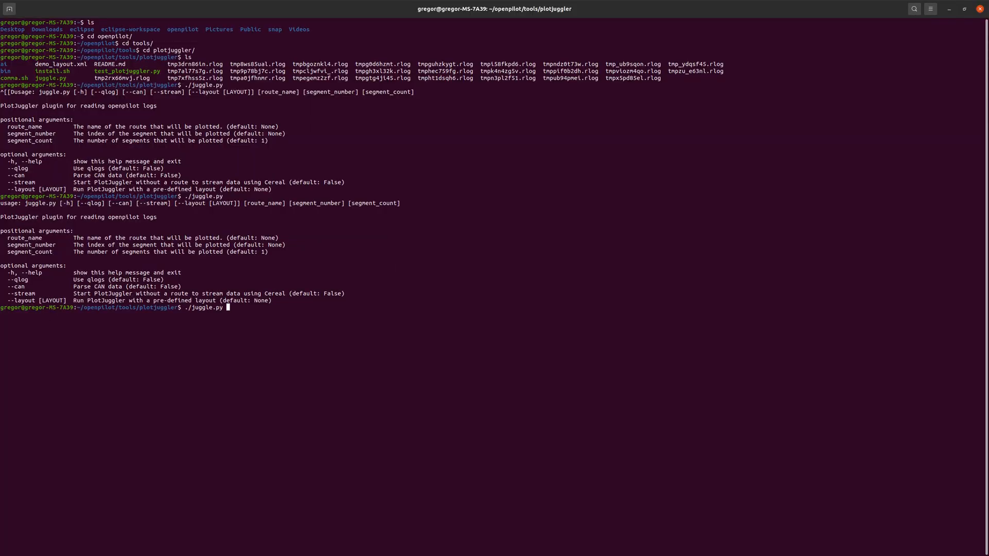
key(ctrl+shift+v)
text(")
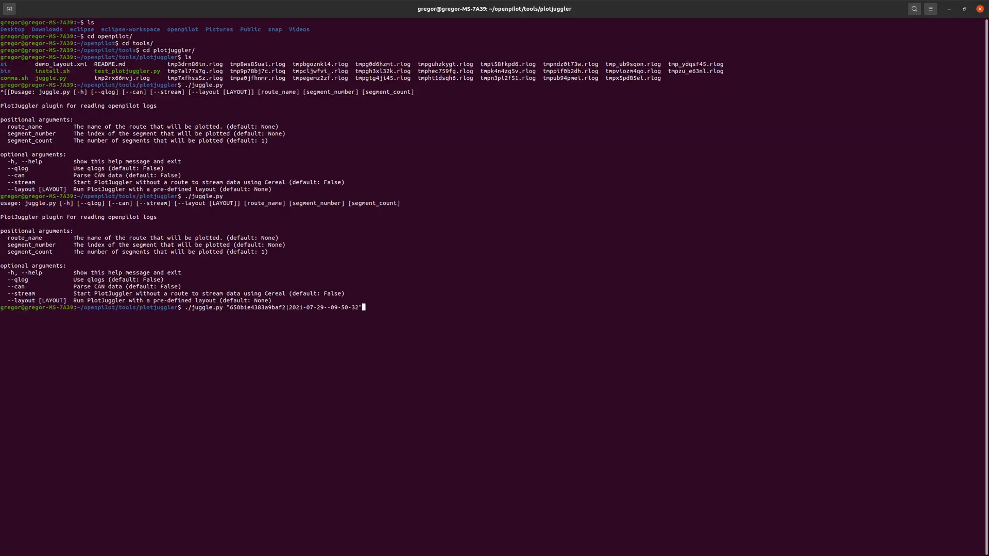
key(Return)
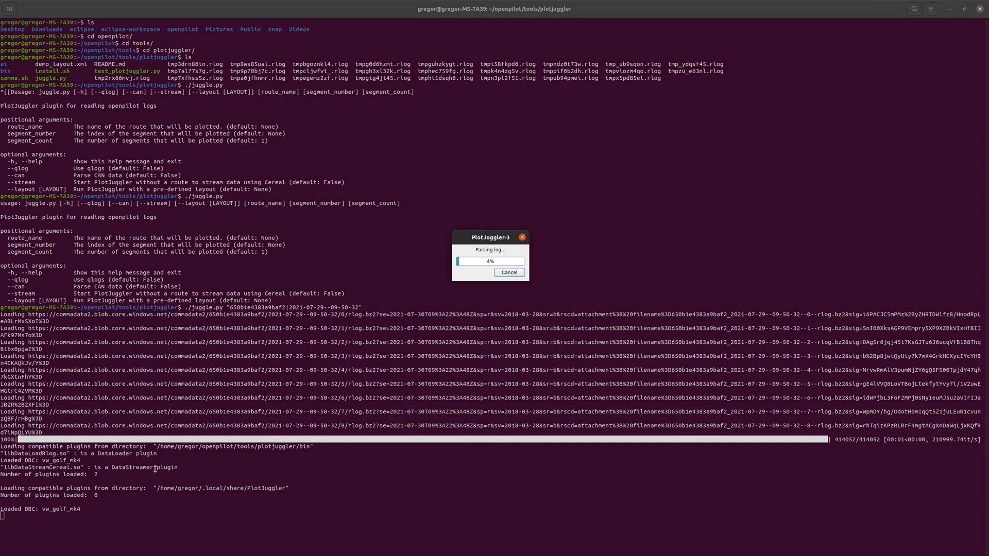
drag(480, 238, 319, 227)
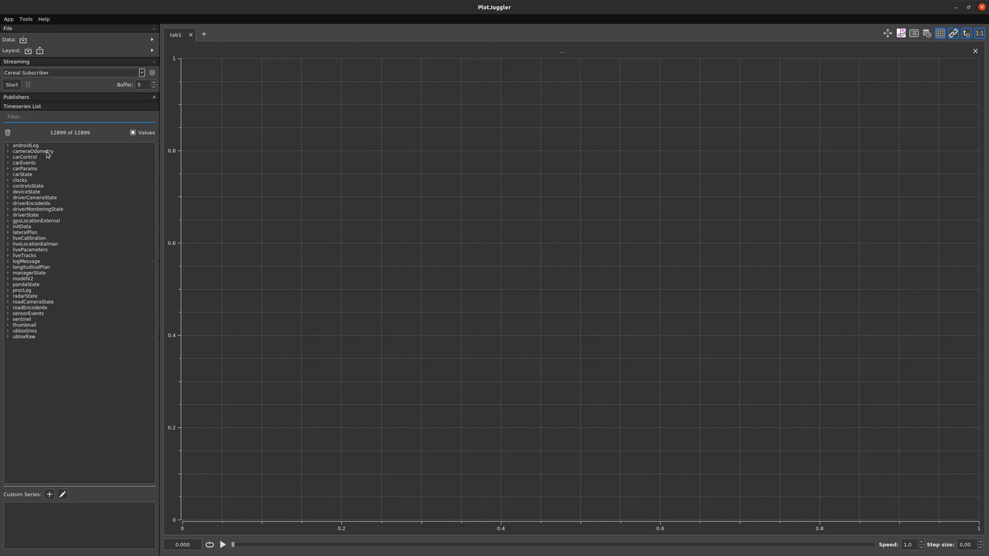
Expand the carState group in the timeseries list and look through its signals.
click(8, 176)
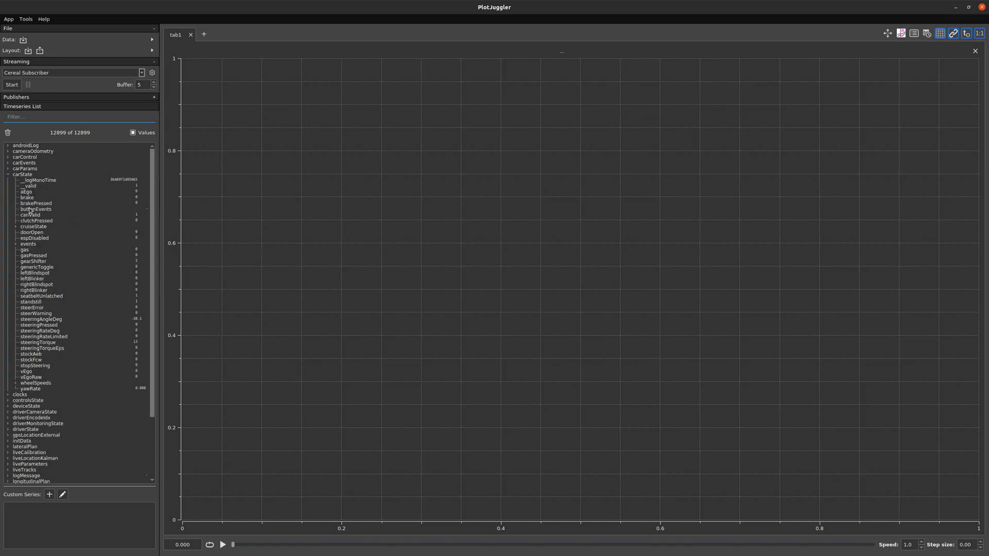
scroll(30, 242, down, 4)
scroll(30, 245, up, 4)
Plot the carState clutchPressed and gas series one at a time, undoing each plot after viewing it.
drag(32, 223, 324, 247)
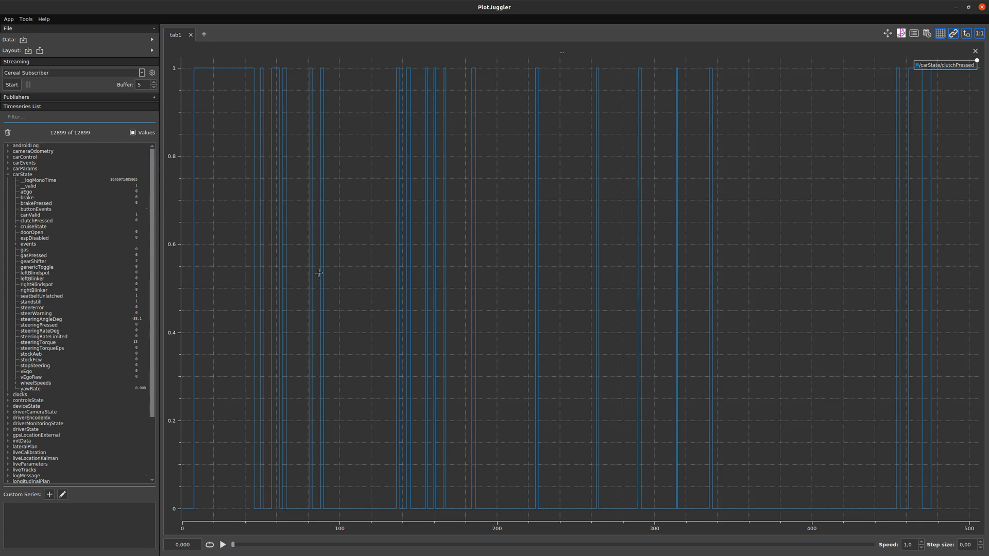
key(ctrl+z)
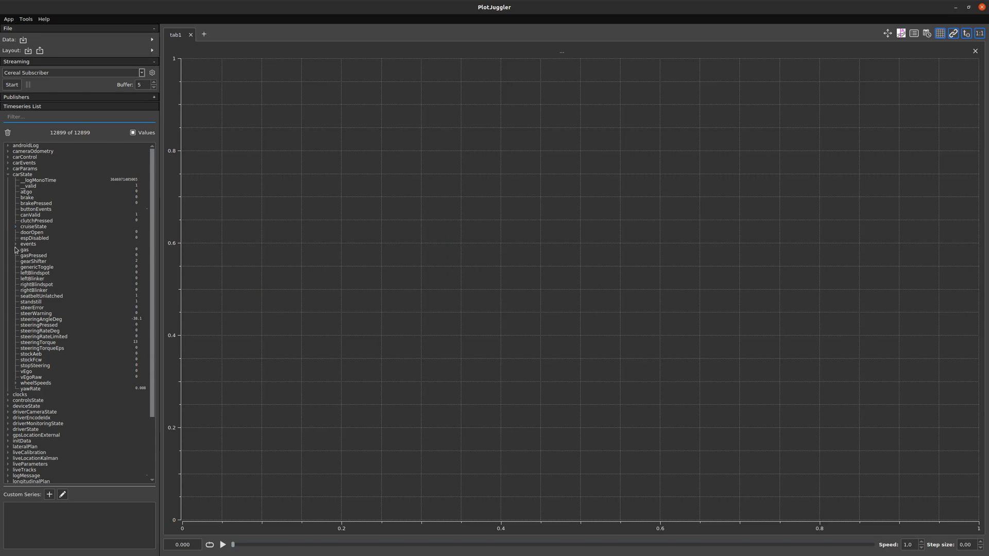
drag(25, 251, 390, 249)
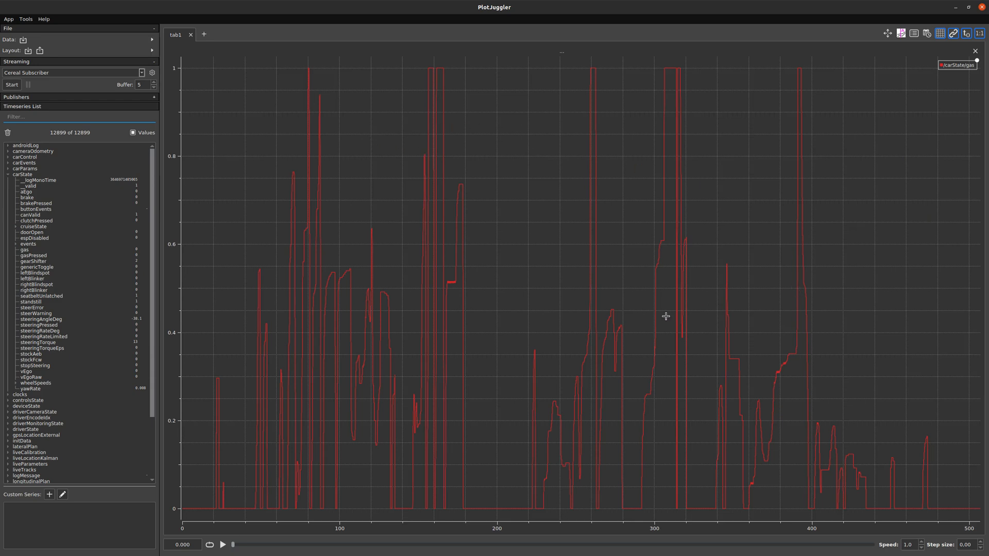
key(ctrl+z)
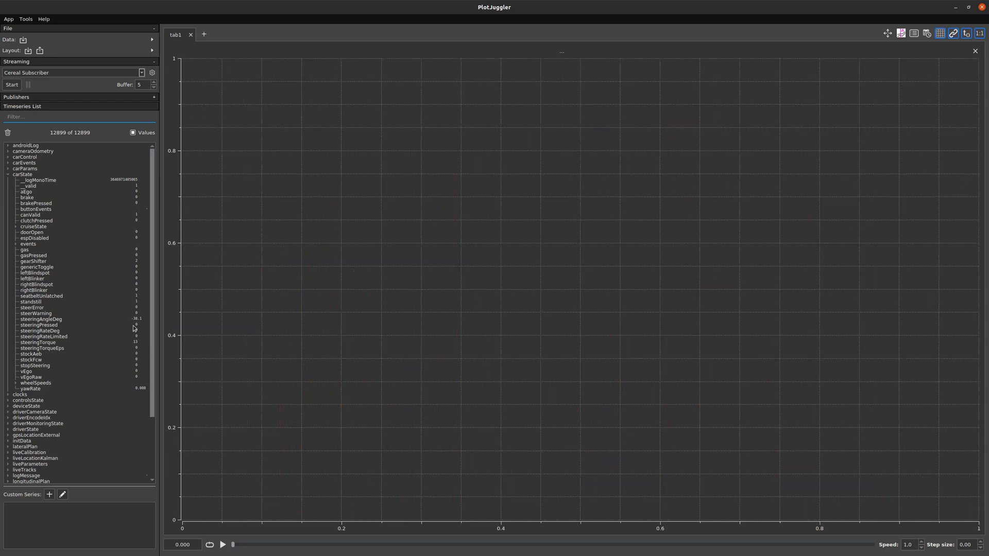
Plot the carState vEgo series and examine the vehicle speed curve at different zoom levels.
drag(24, 372, 316, 358)
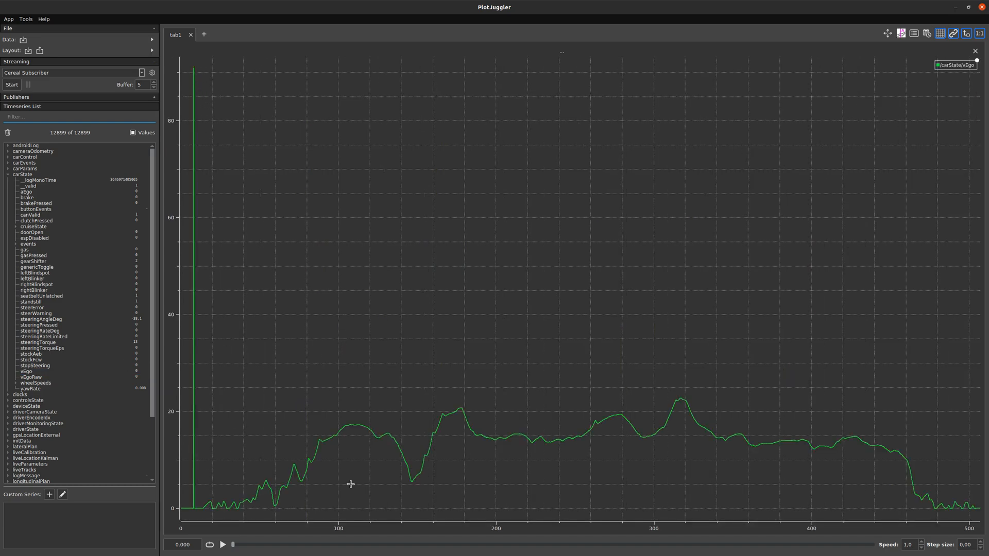
scroll(625, 482, up, 3)
scroll(597, 257, down, 2)
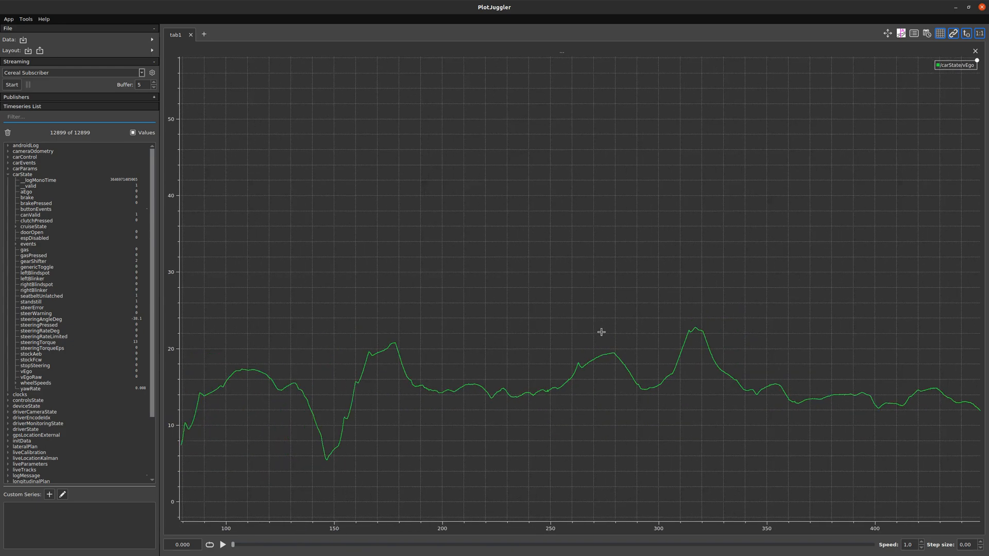
scroll(374, 334, down, 1)
scroll(384, 442, up, 1)
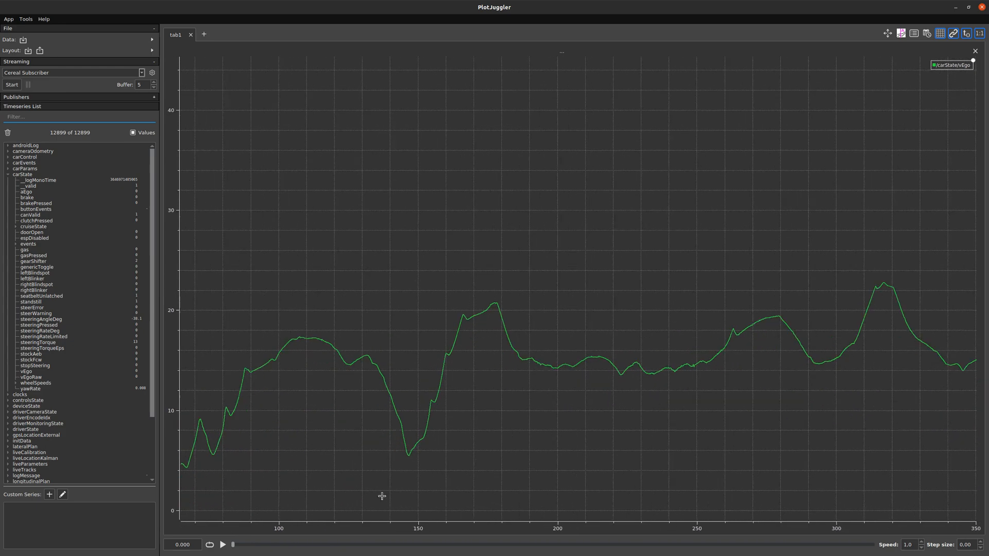
scroll(595, 287, up, 2)
scroll(570, 221, up, 1)
scroll(454, 230, up, 2)
scroll(453, 229, up, 2)
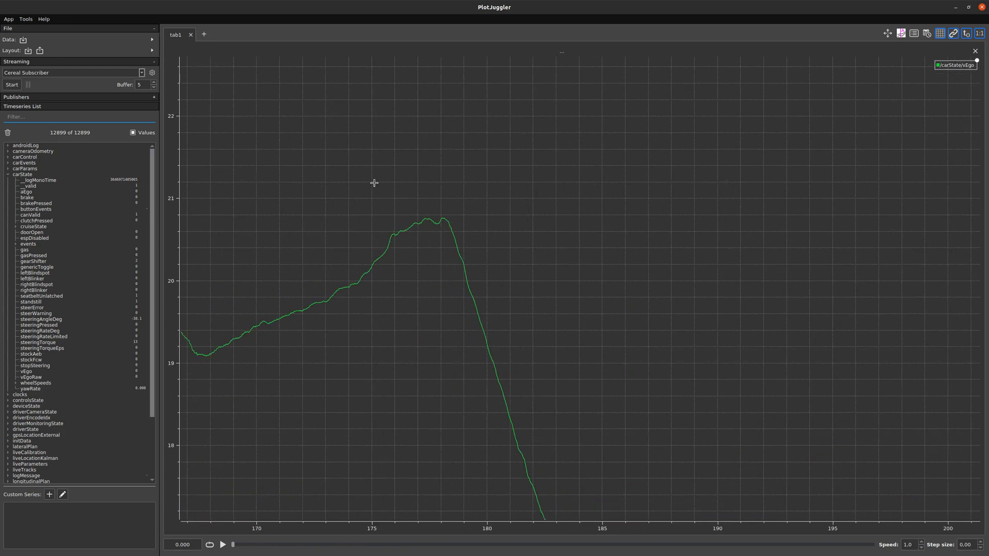
scroll(426, 249, down, 4)
scroll(454, 271, down, 3)
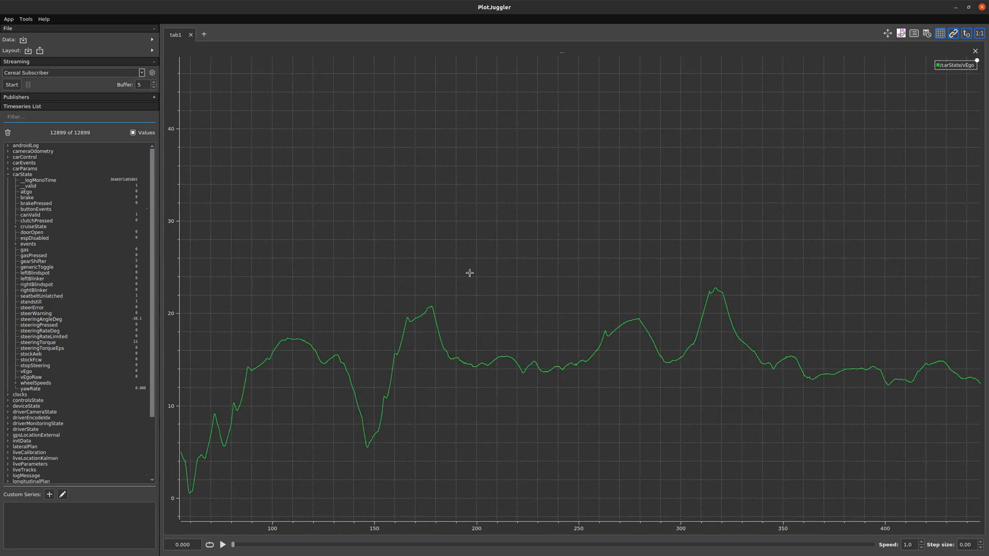
scroll(448, 407, down, 2)
scroll(562, 498, up, 3)
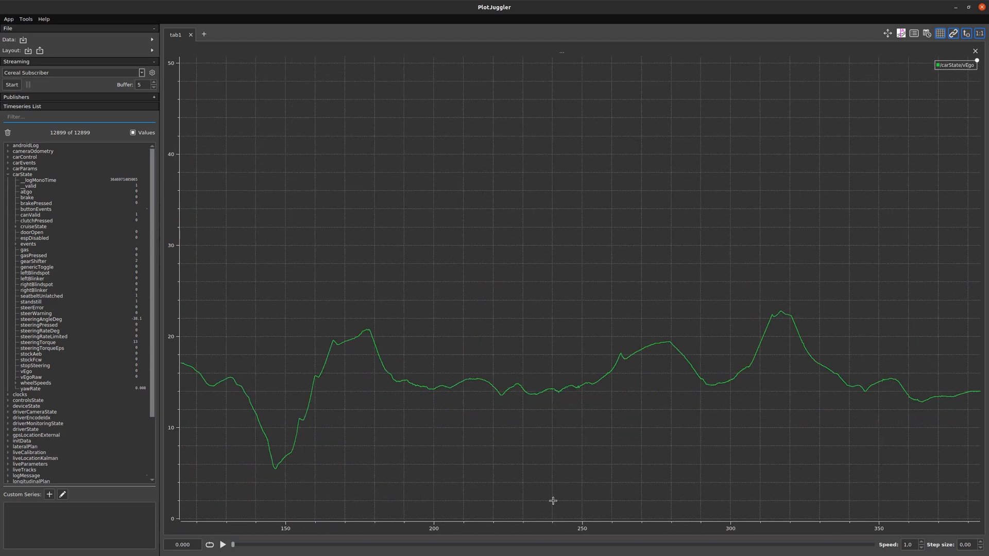
scroll(613, 363, down, 4)
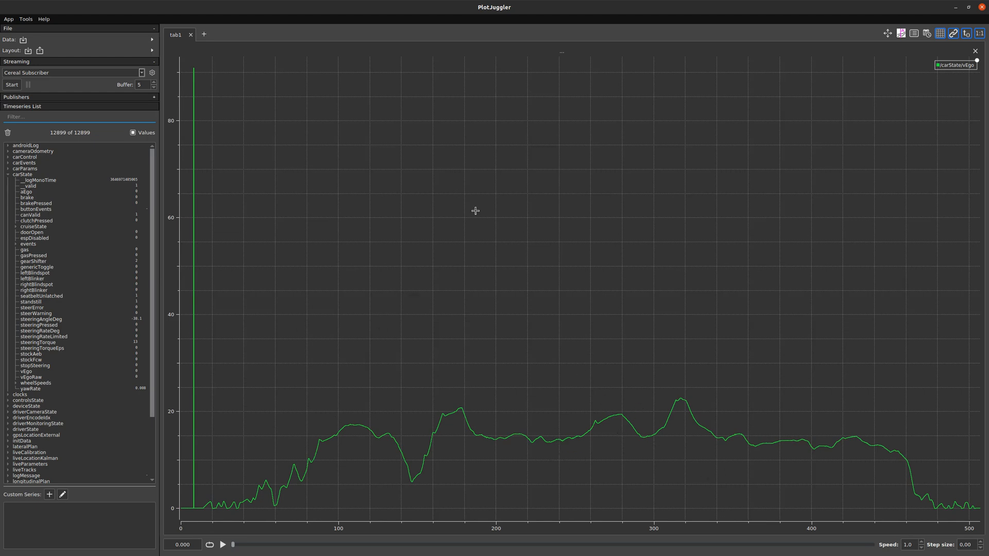
scroll(475, 211, up, 1)
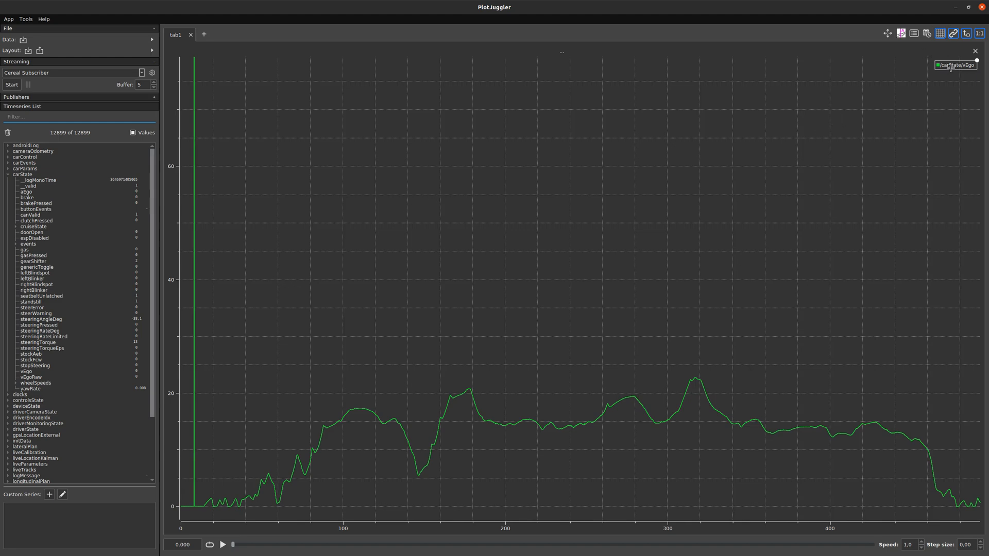
scroll(530, 414, down, 1)
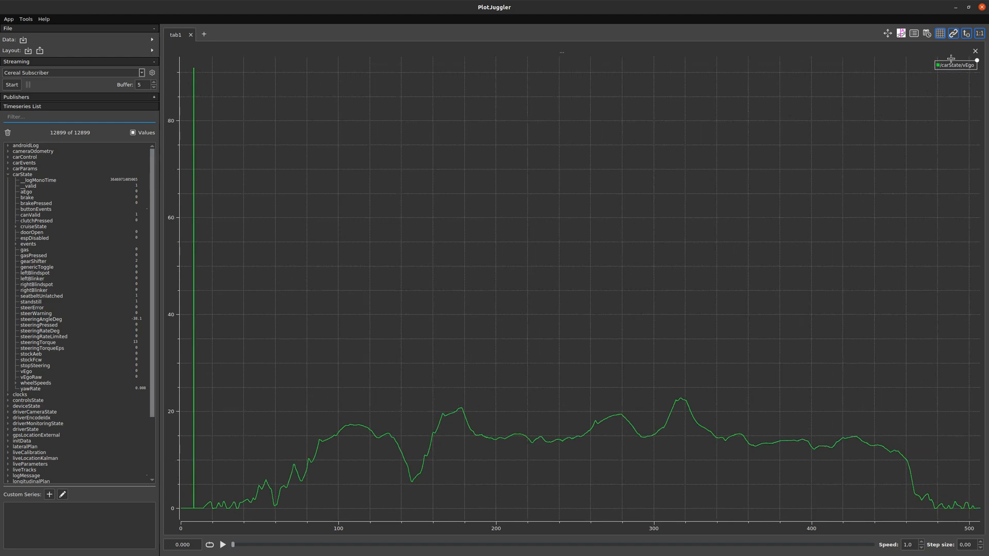
Replace the vEgo plot with the fl and fr series from the carState wheelSpeeds group.
click(976, 51)
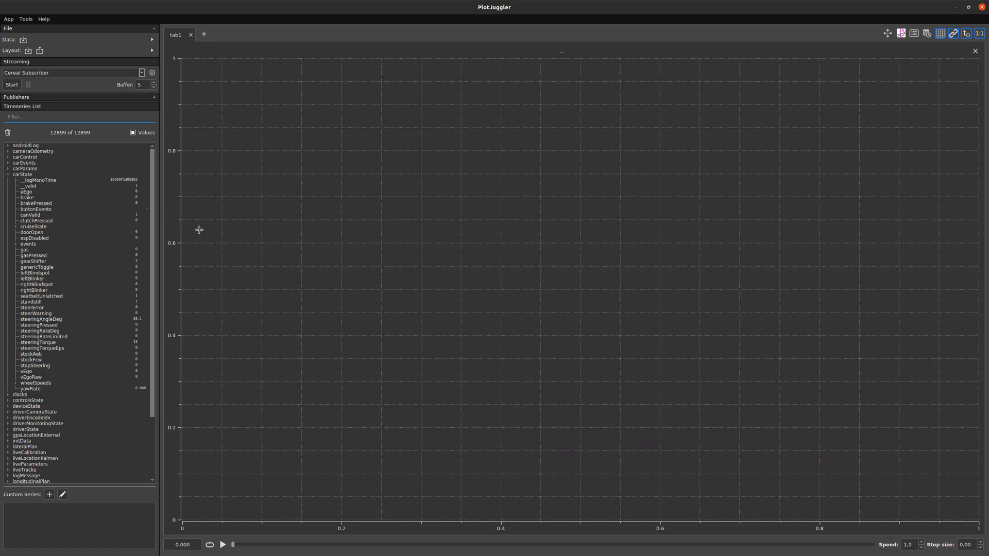
scroll(59, 289, down, 4)
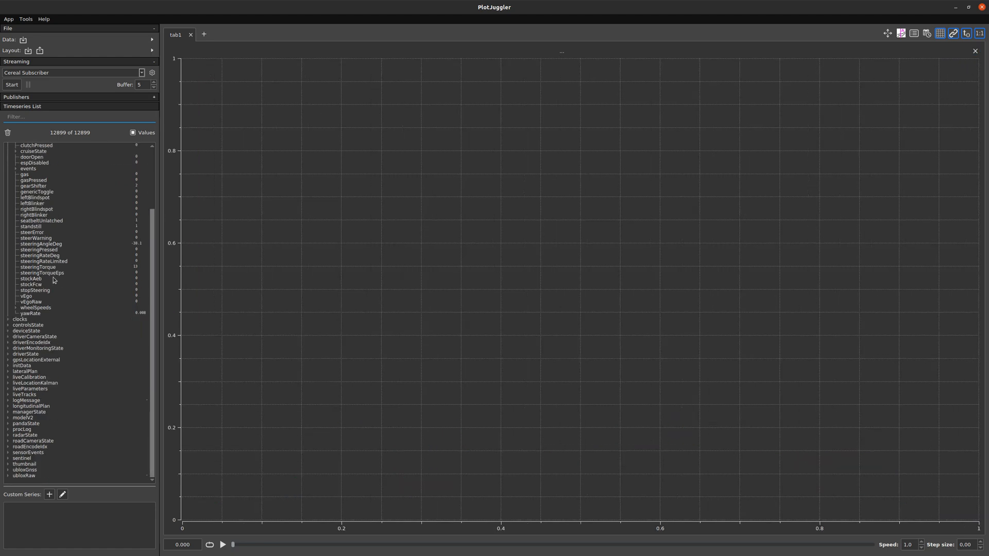
click(19, 303)
click(17, 308)
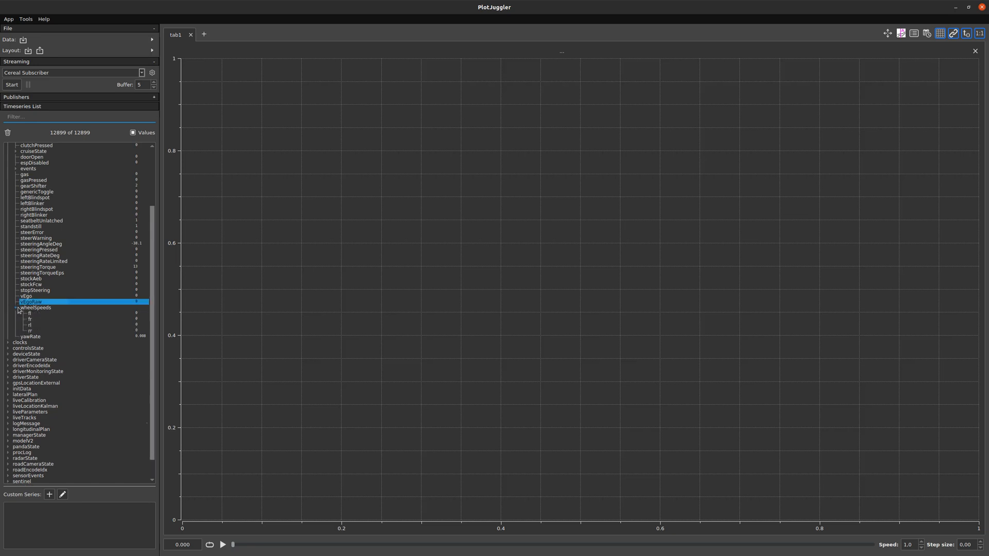
drag(29, 314, 221, 295)
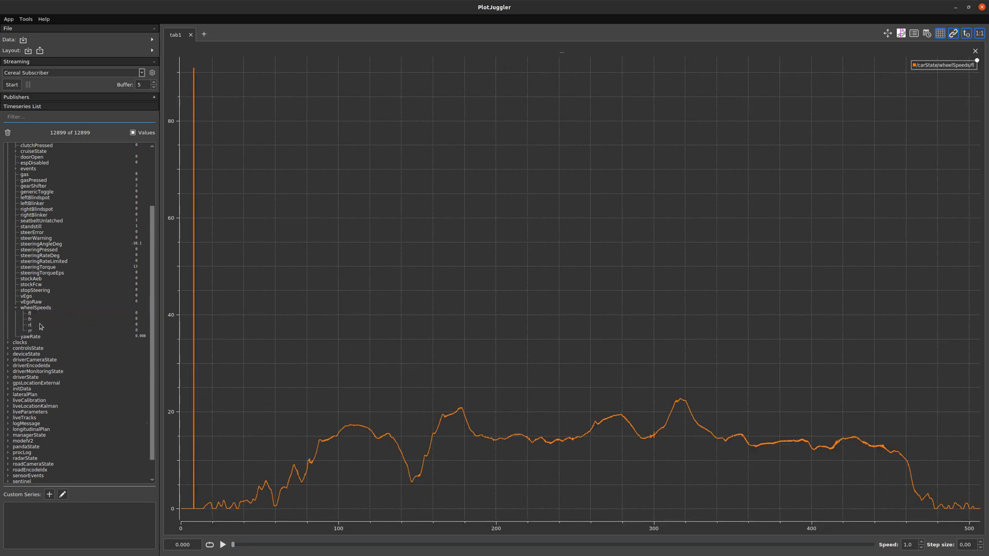
drag(29, 321, 396, 286)
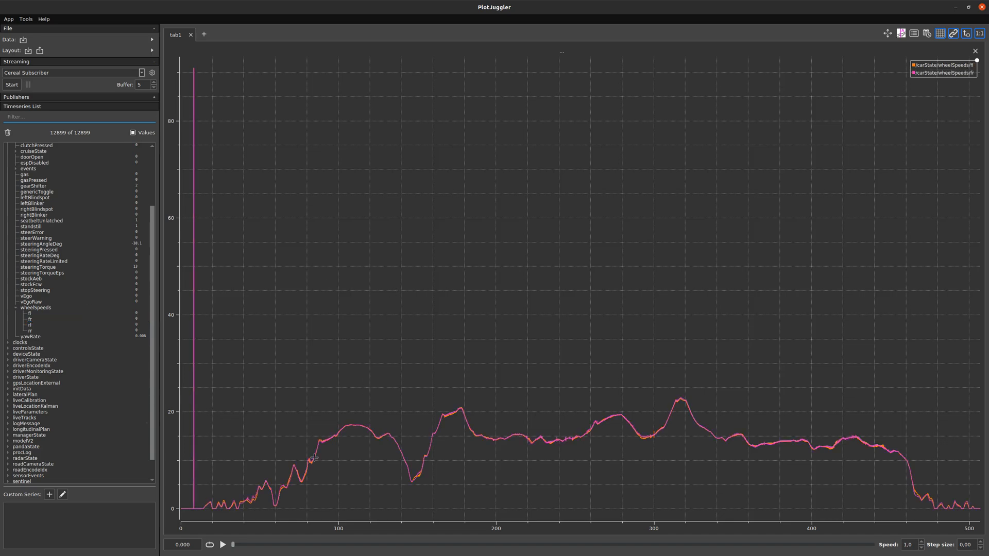
Compare the fl and fr wheel speed curves up close between about 80 and 86 seconds.
scroll(309, 473, up, 3)
scroll(308, 473, up, 10)
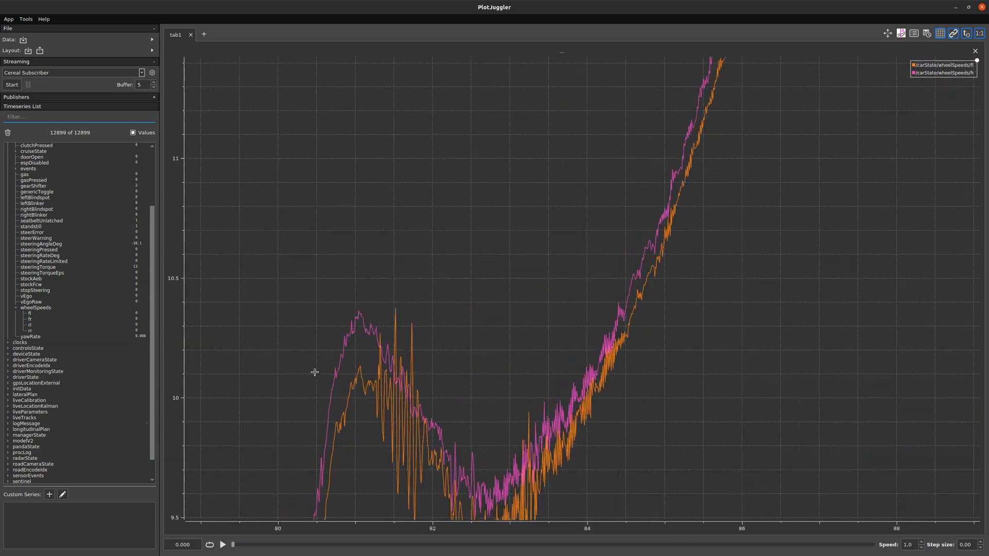
scroll(403, 355, up, 1)
scroll(389, 342, up, 1)
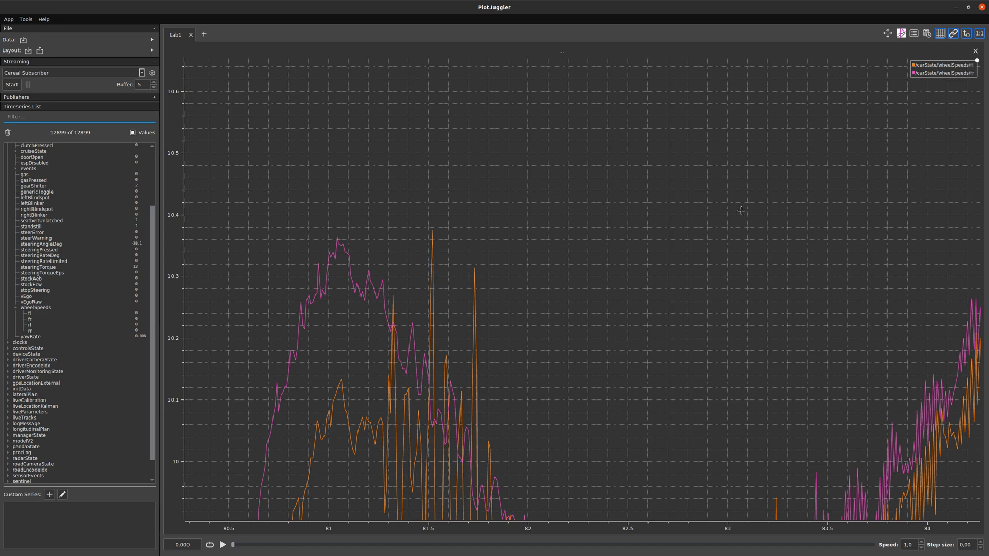
scroll(342, 364, down, 4)
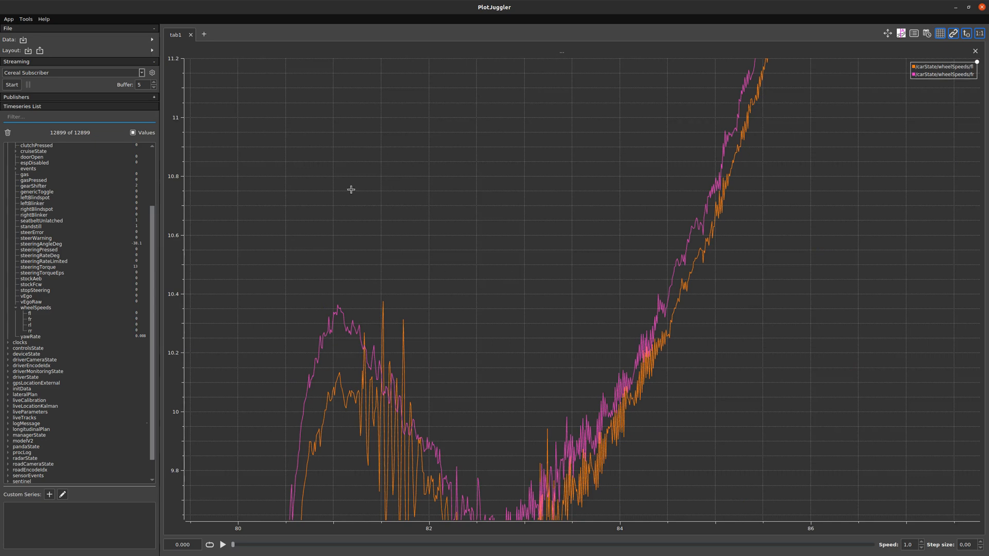
Add a second plot below the wheel speed plot and plot the carState yawRate series in it.
mouse_move(955, 55)
click(956, 52)
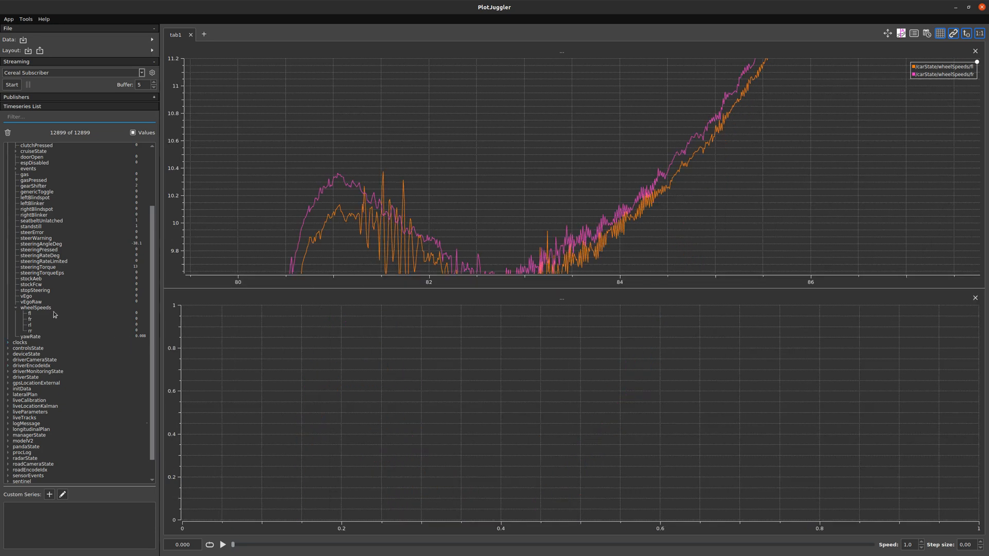
scroll(353, 214, down, 4)
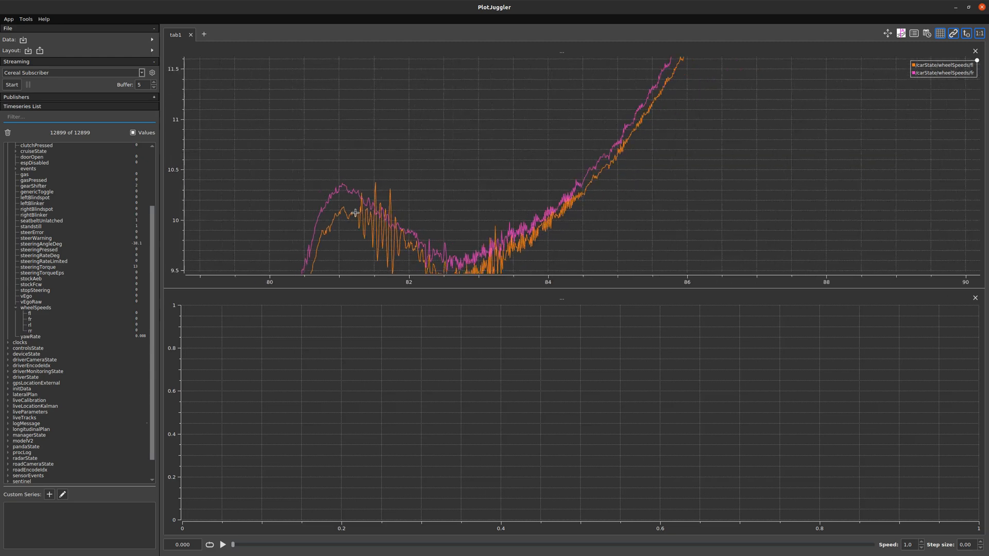
scroll(350, 217, down, 2)
scroll(350, 222, up, 5)
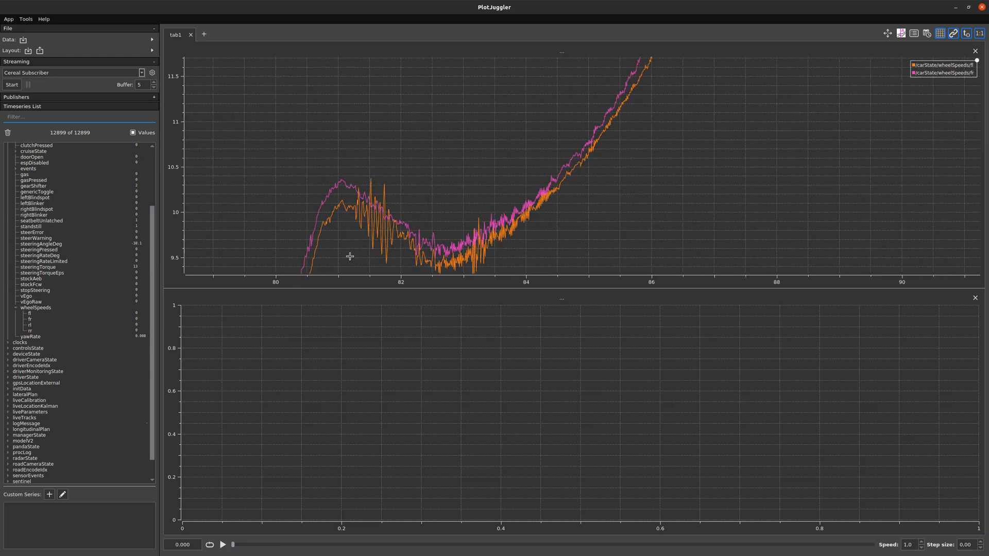
scroll(371, 106, down, 3)
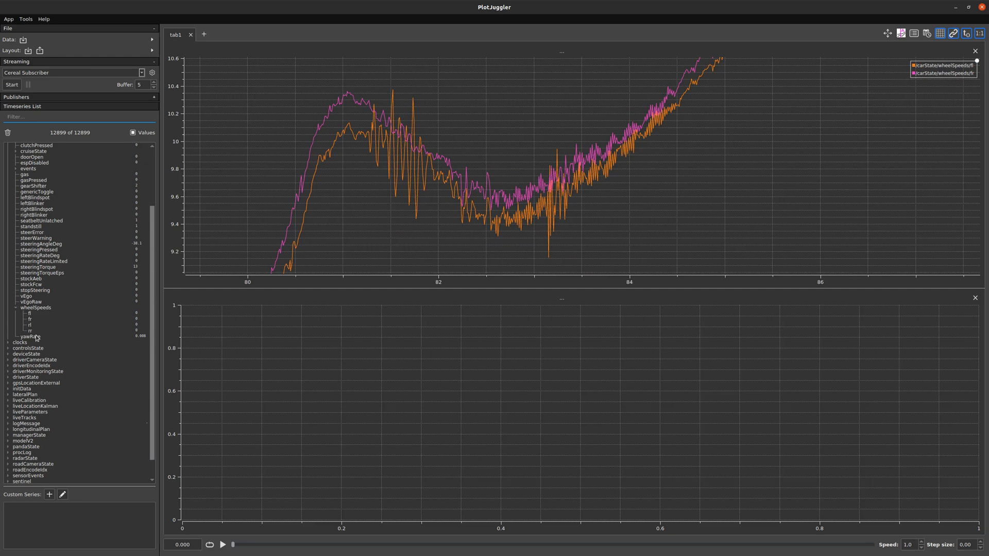
drag(37, 339, 308, 422)
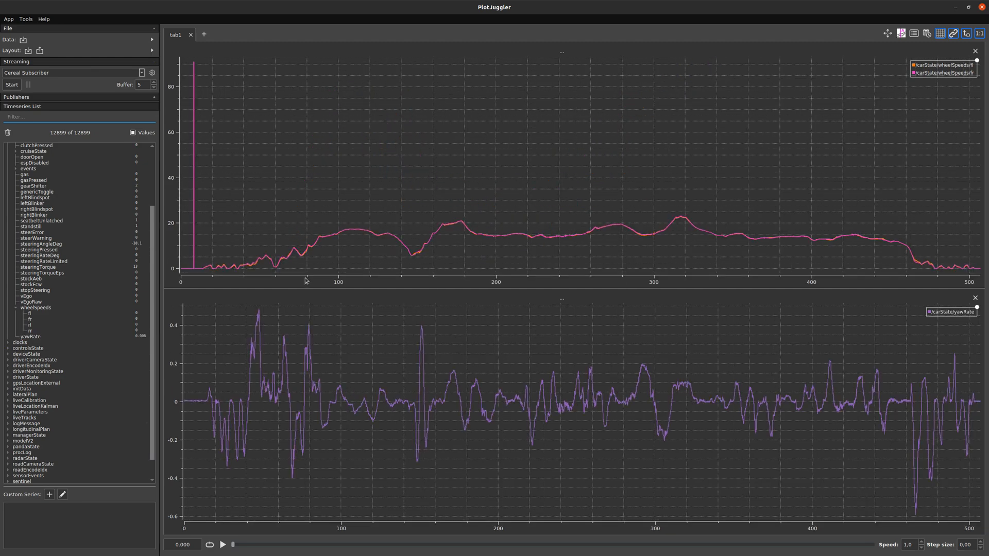
Compare the fl and fr wheel speeds with the yawRate curve up close between about 71 and 74 seconds.
scroll(277, 249, up, 5)
scroll(313, 239, up, 8)
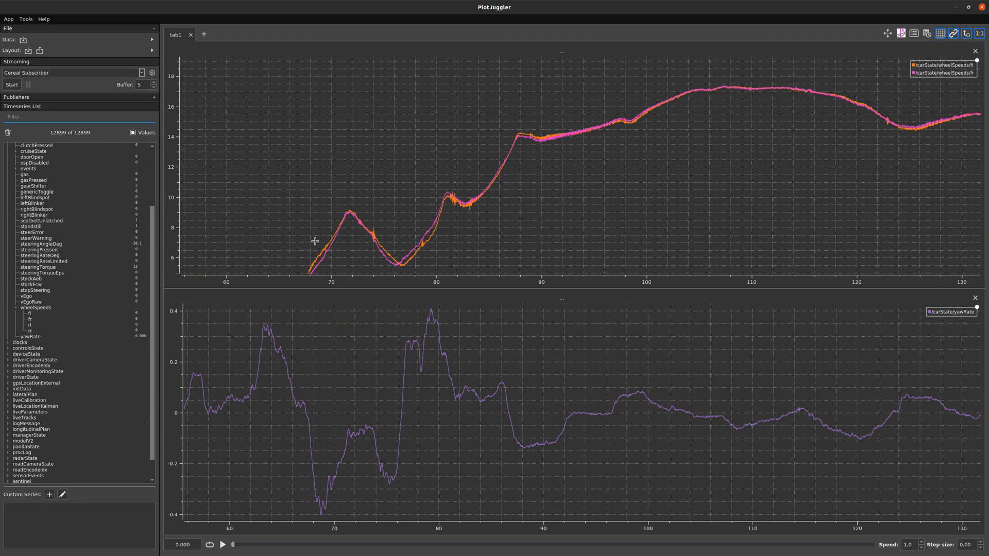
scroll(375, 164, up, 3)
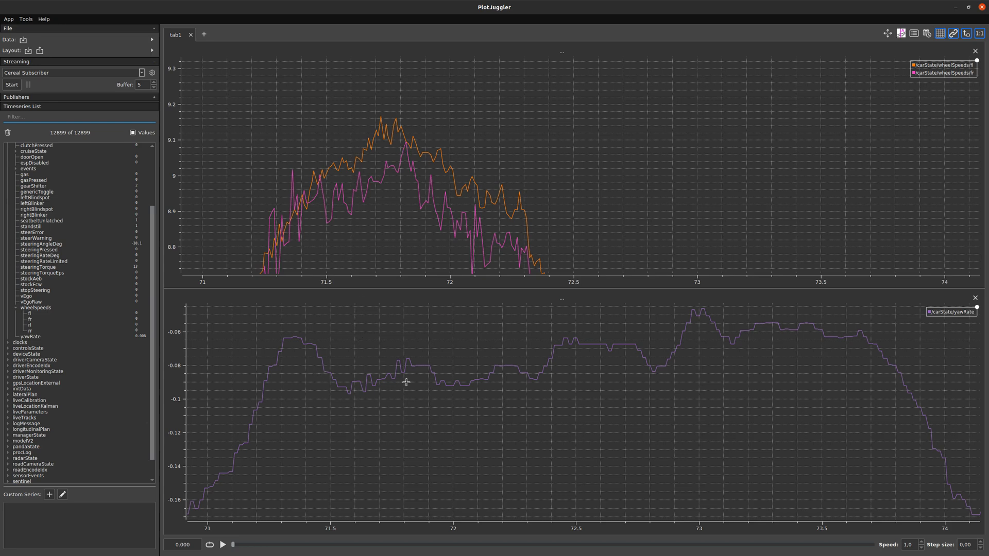
scroll(407, 382, up, 1)
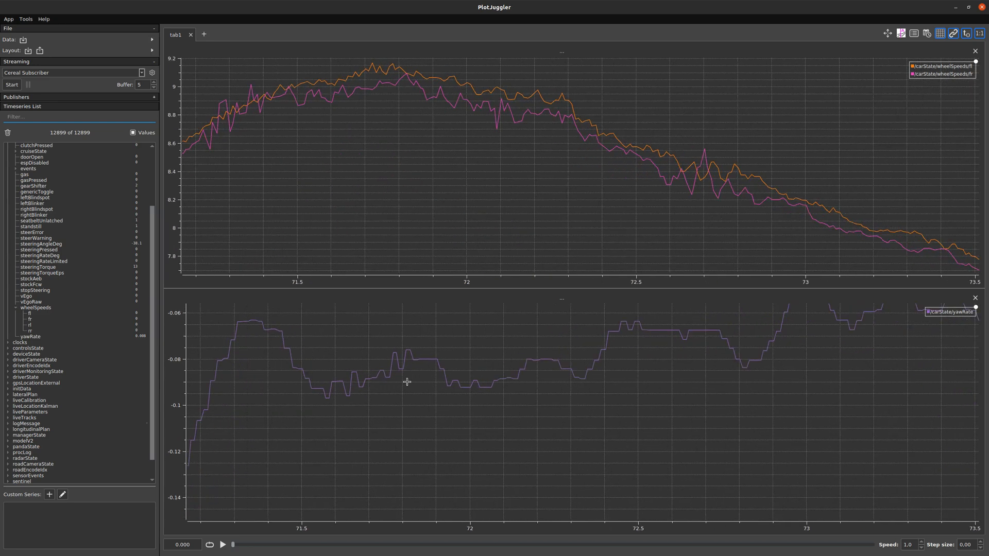
scroll(407, 381, down, 1)
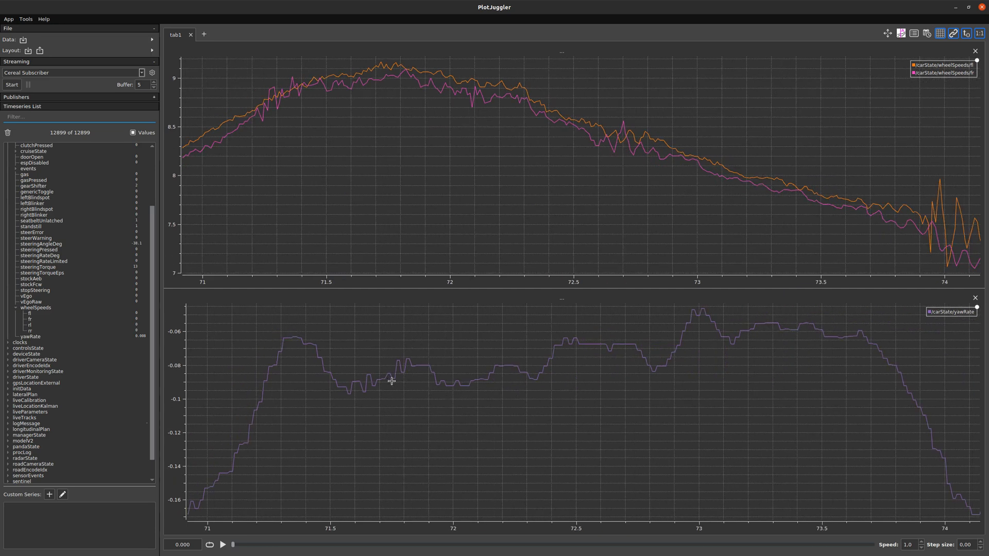
scroll(392, 381, up, 1)
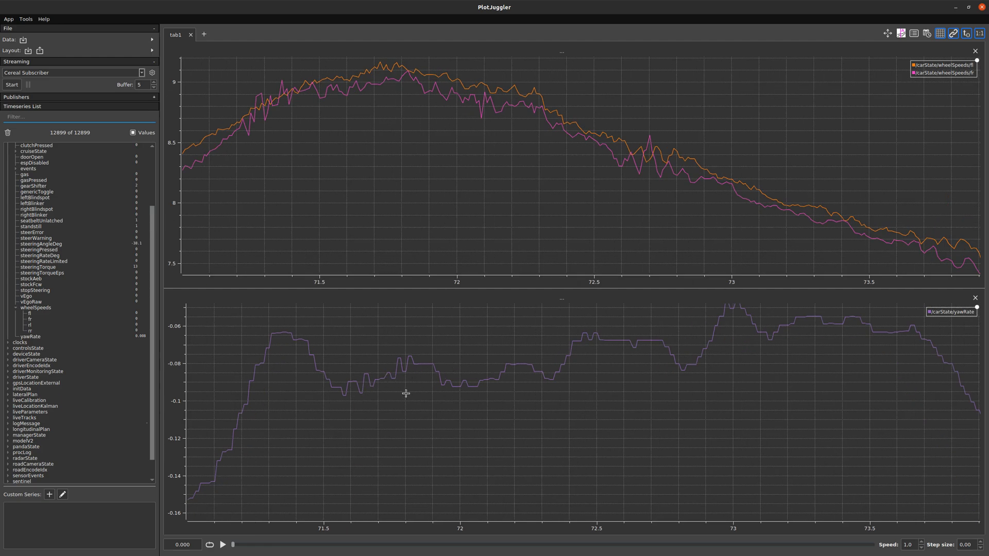
scroll(377, 407, down, 6)
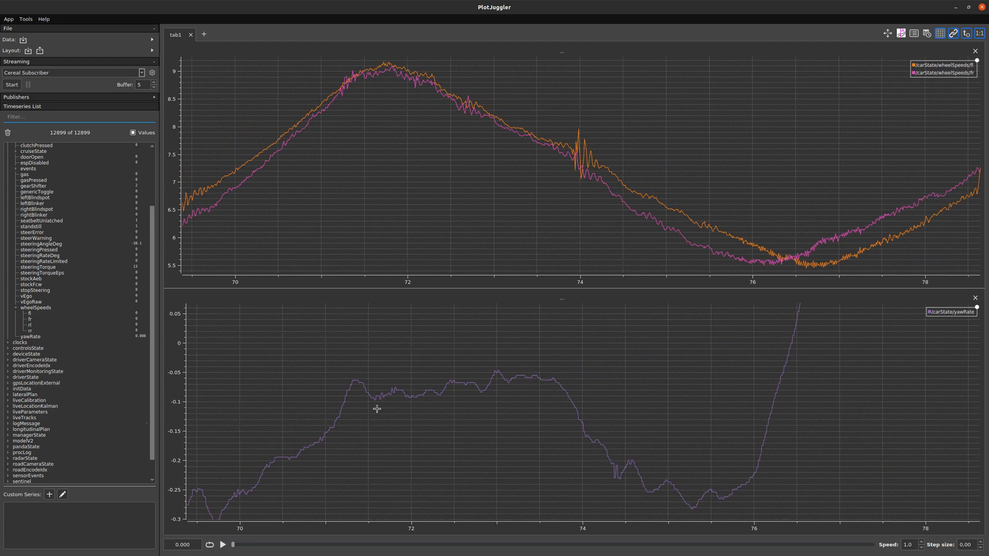
scroll(377, 409, down, 1)
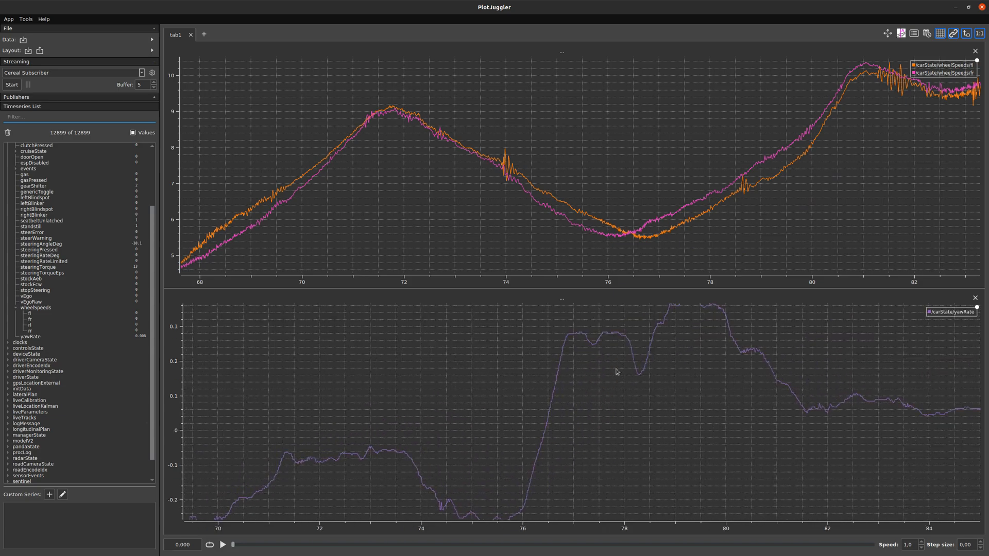
Examine where the fl and fr wheel speed curves cross near 76.4 seconds against the yawRate curve.
scroll(630, 227, up, 6)
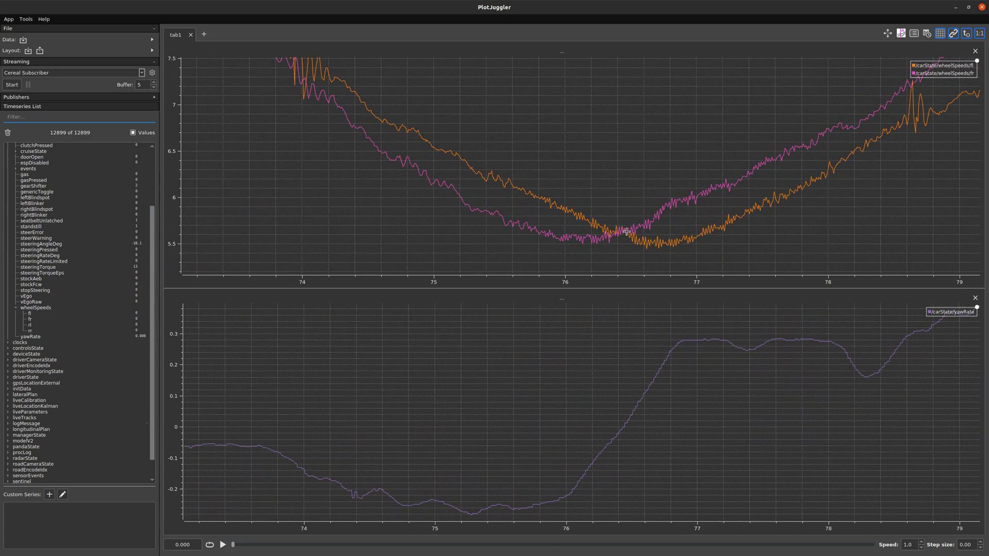
scroll(626, 232, up, 8)
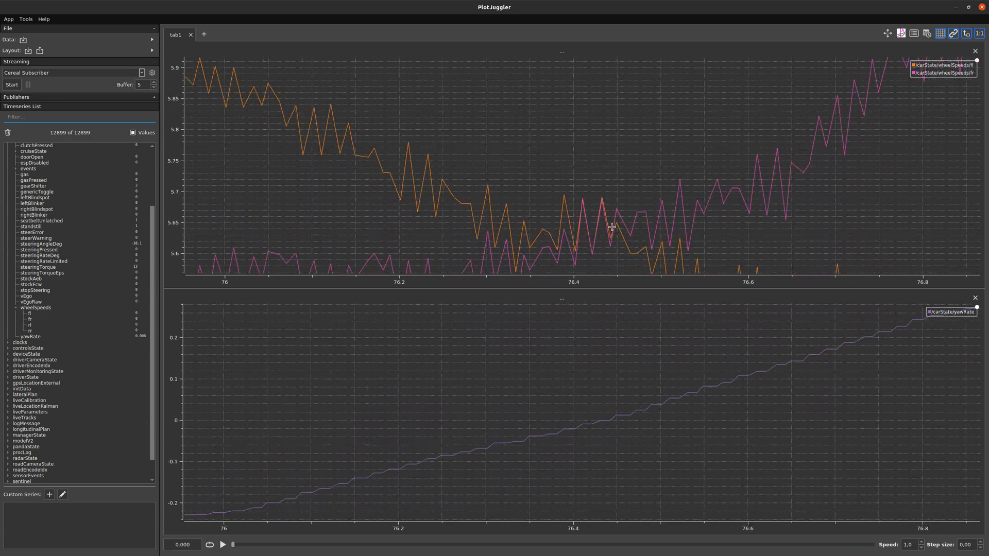
scroll(546, 224, up, 2)
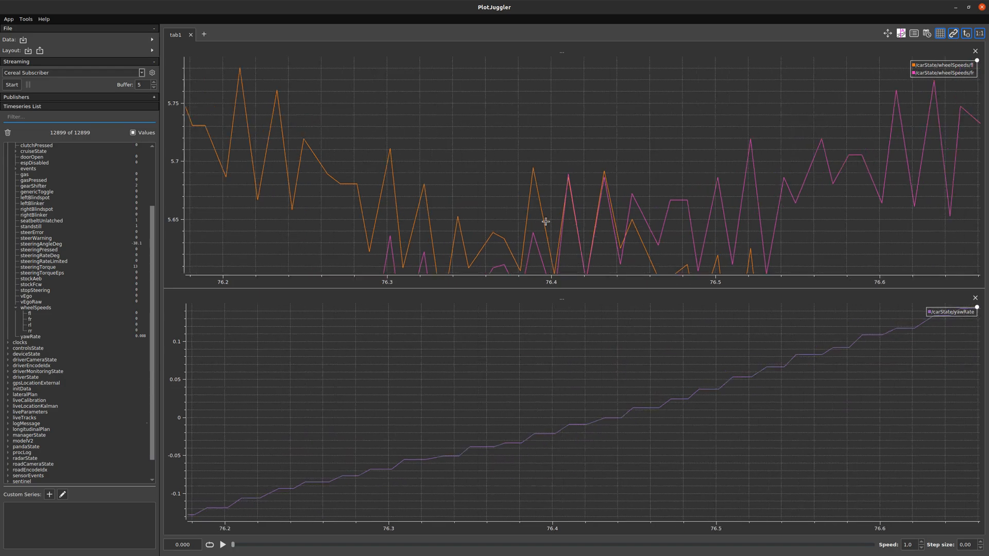
scroll(547, 222, up, 1)
scroll(523, 218, down, 12)
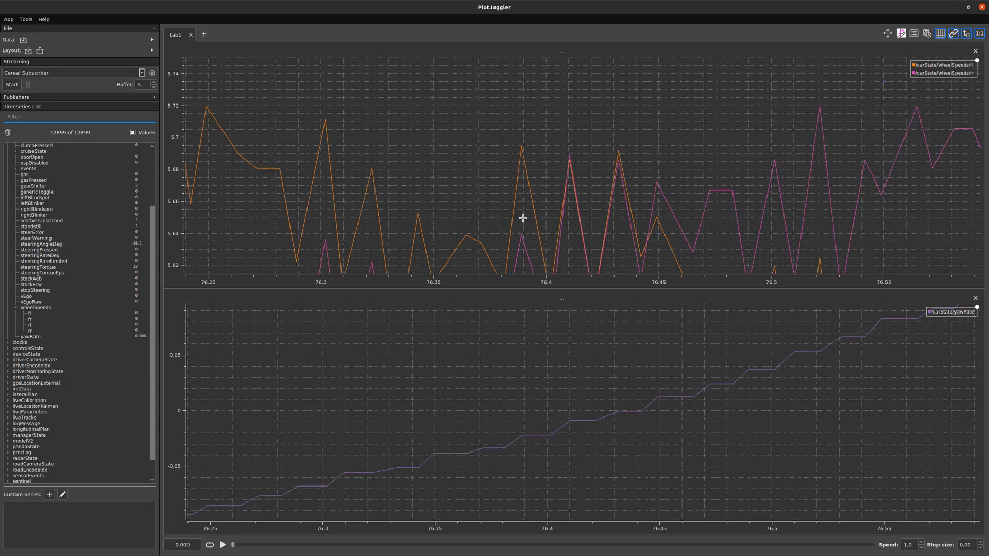
scroll(564, 204, down, 3)
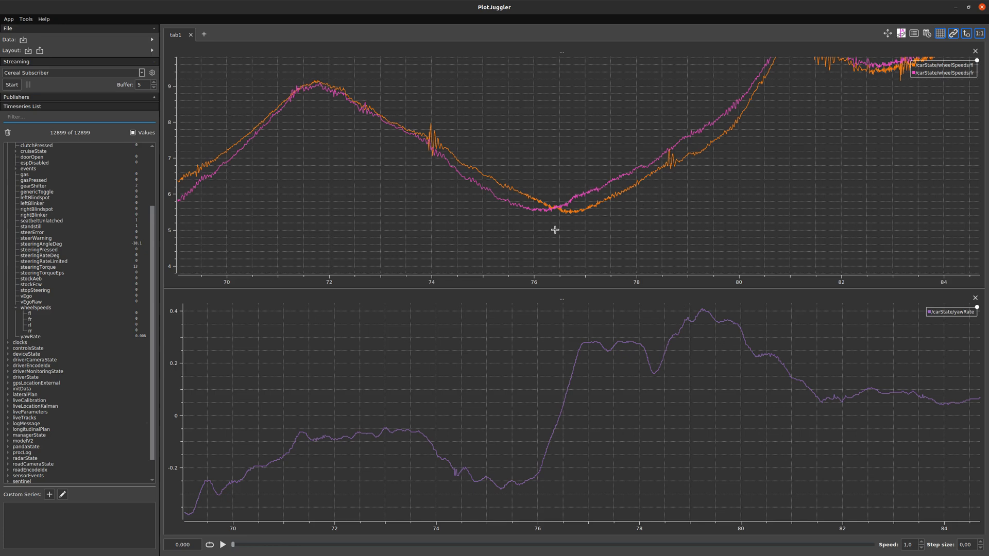
Compare the yawRate curve with the wheel speeds between about 65 and 85 seconds and across the full log.
scroll(556, 227, down, 2)
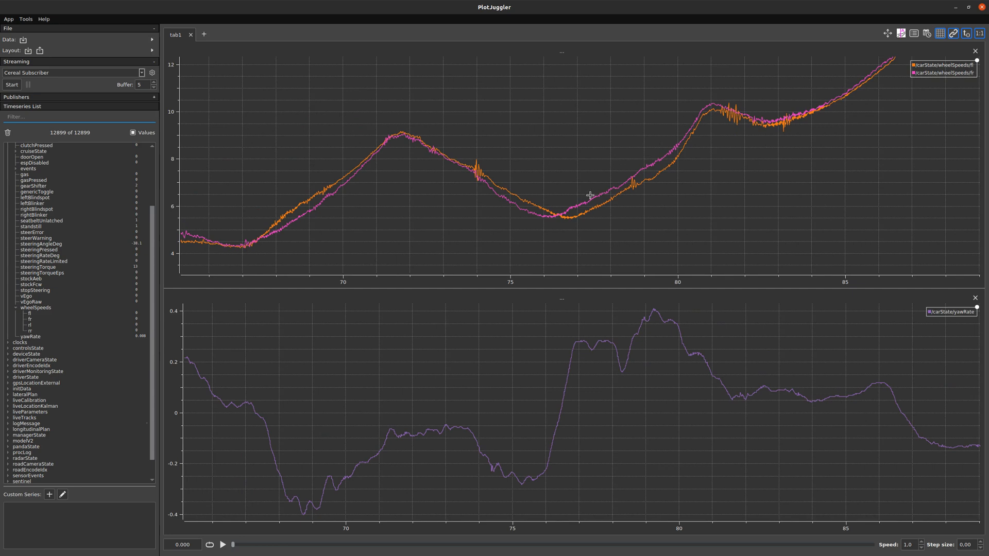
scroll(591, 196, up, 2)
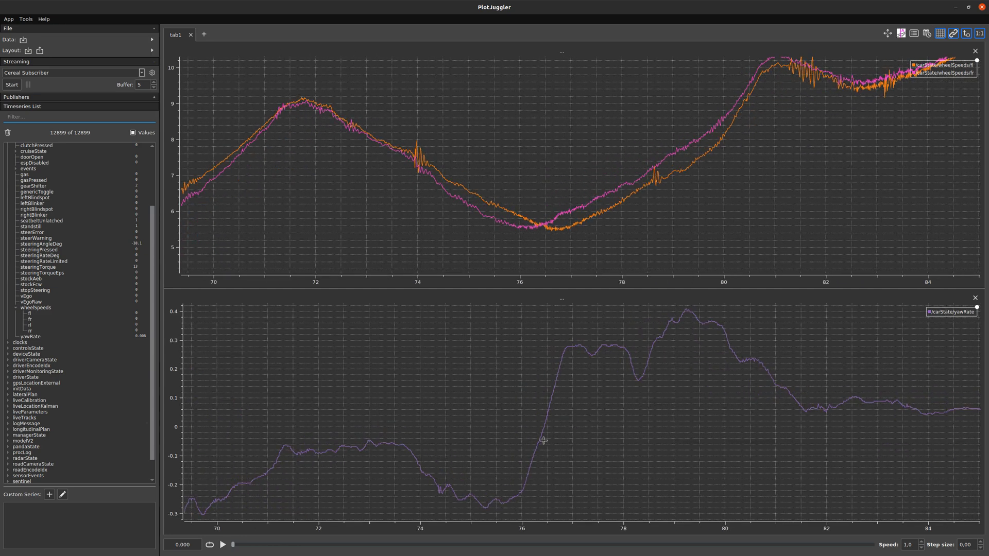
scroll(544, 412, up, 1)
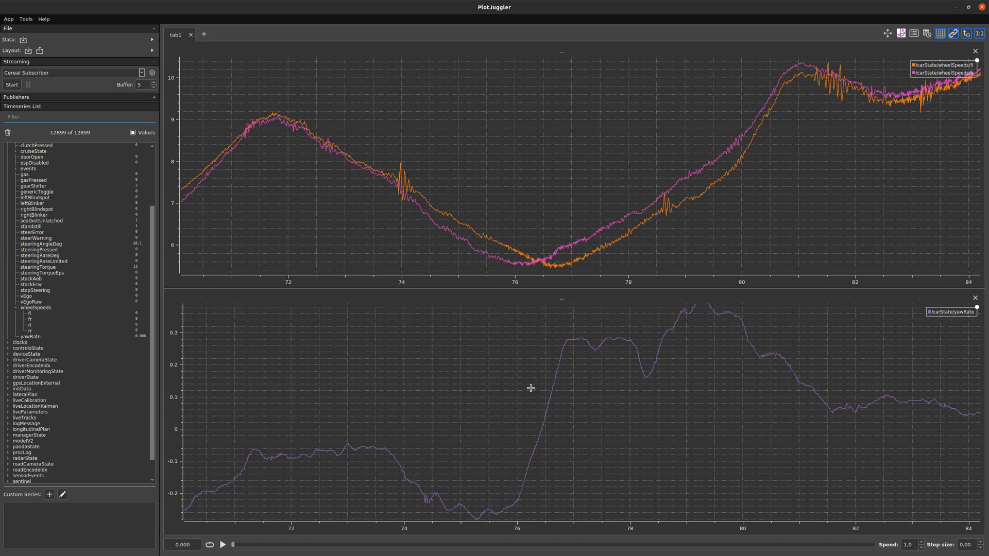
scroll(730, 371, down, 2)
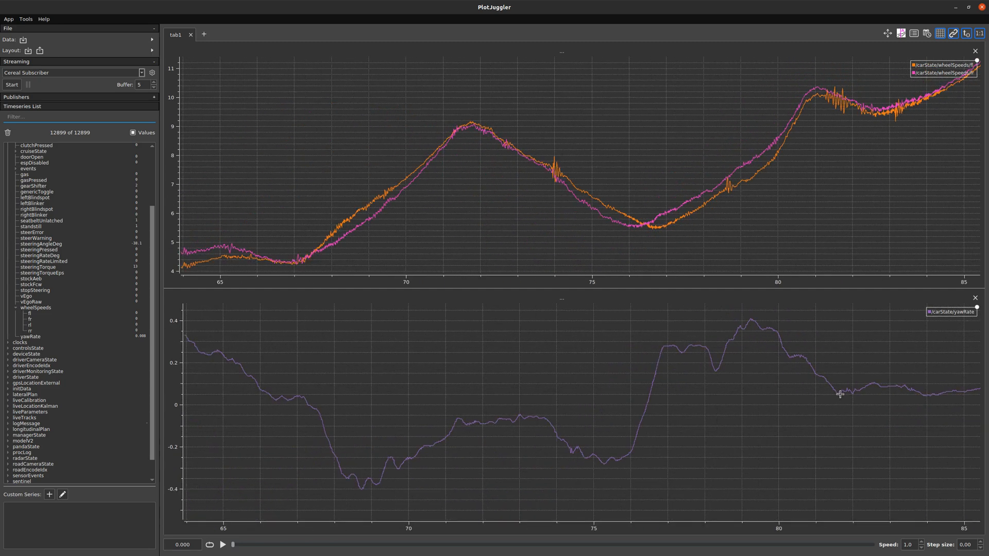
scroll(839, 392, up, 1)
scroll(794, 138, up, 2)
scroll(670, 195, up, 1)
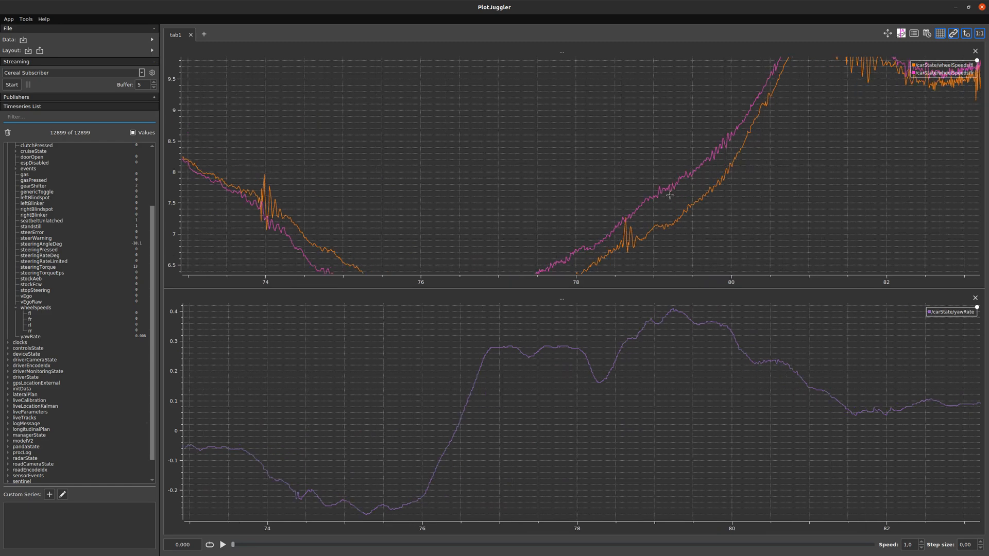
scroll(705, 175, down, 1)
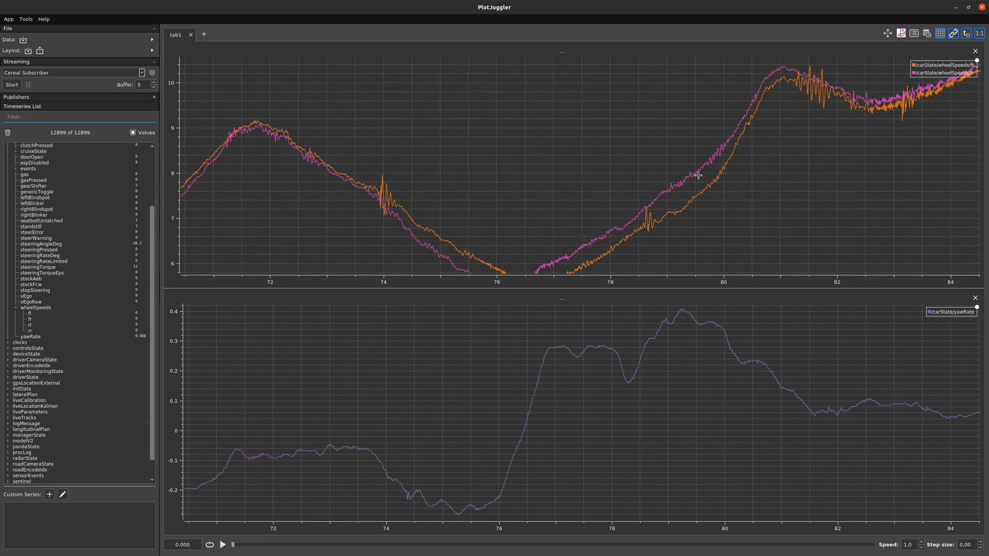
scroll(692, 386, down, 8)
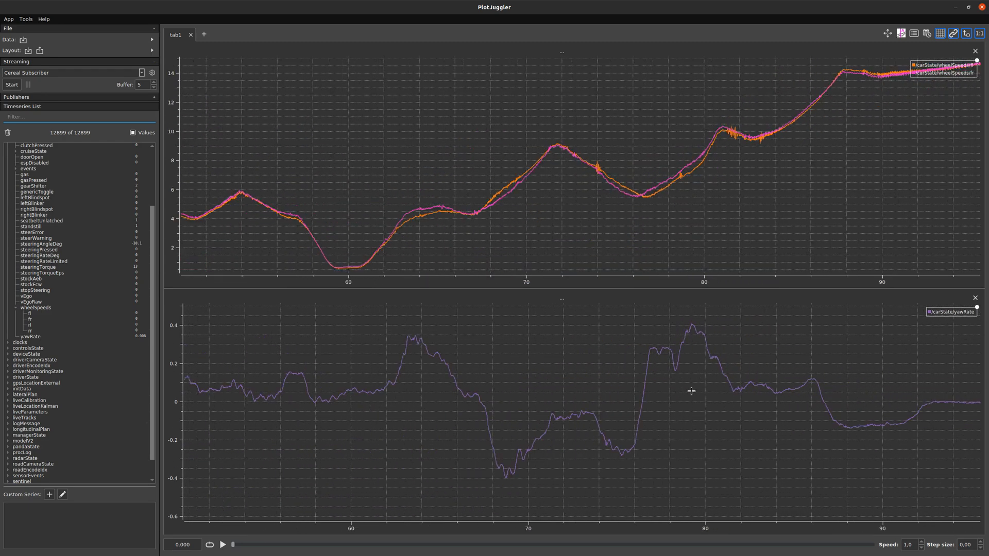
scroll(691, 391, down, 5)
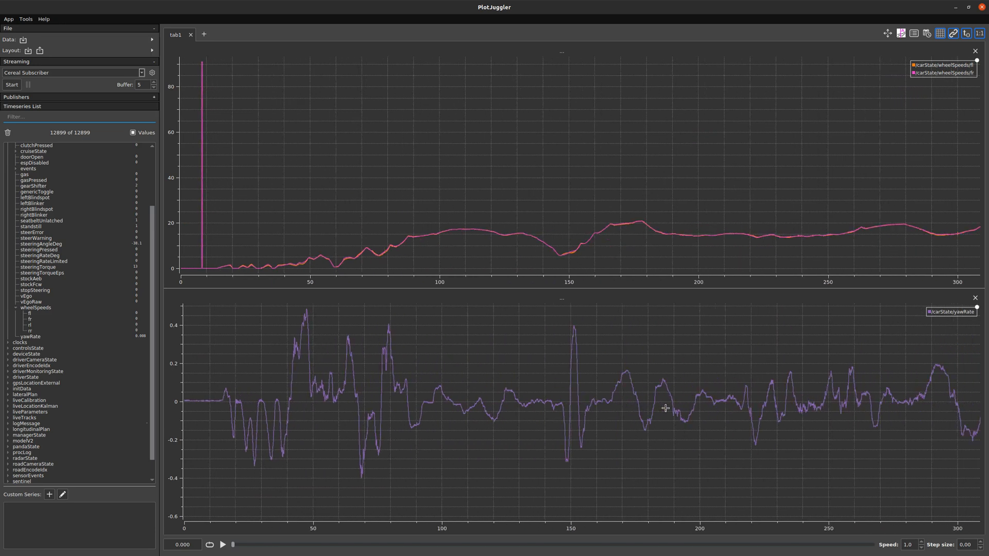
scroll(856, 370, down, 1)
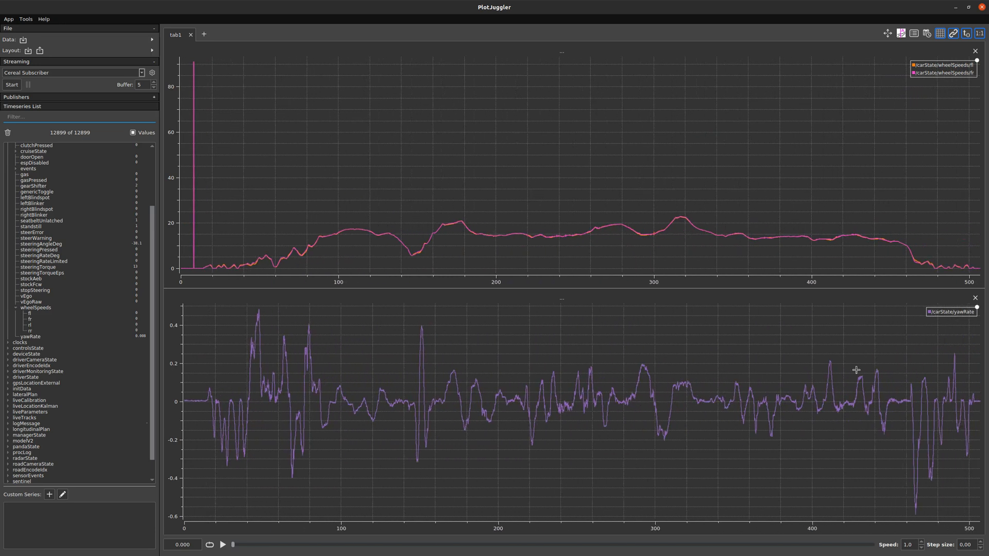
Close the yawRate and wheel speed plots and load the demo_layout.xml layout.
click(974, 298)
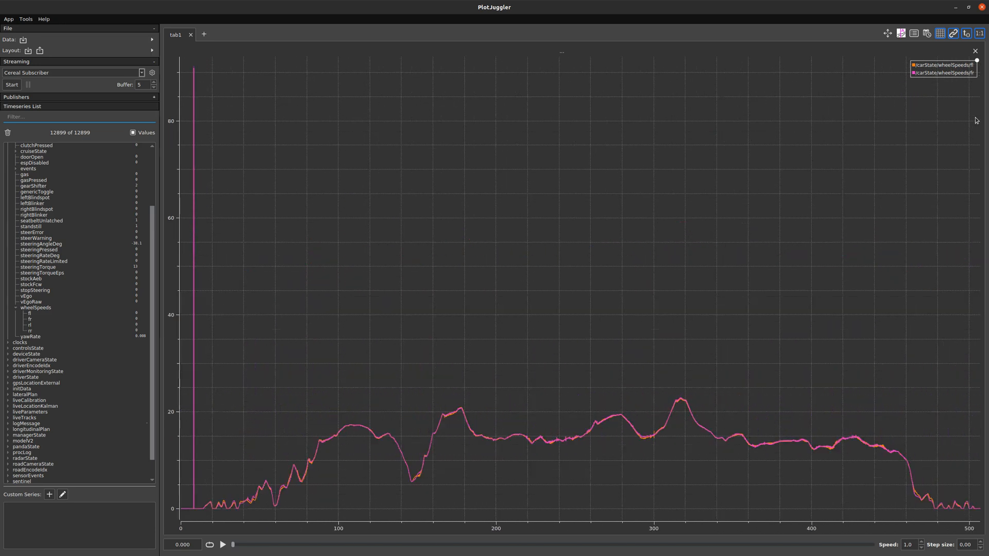
click(975, 51)
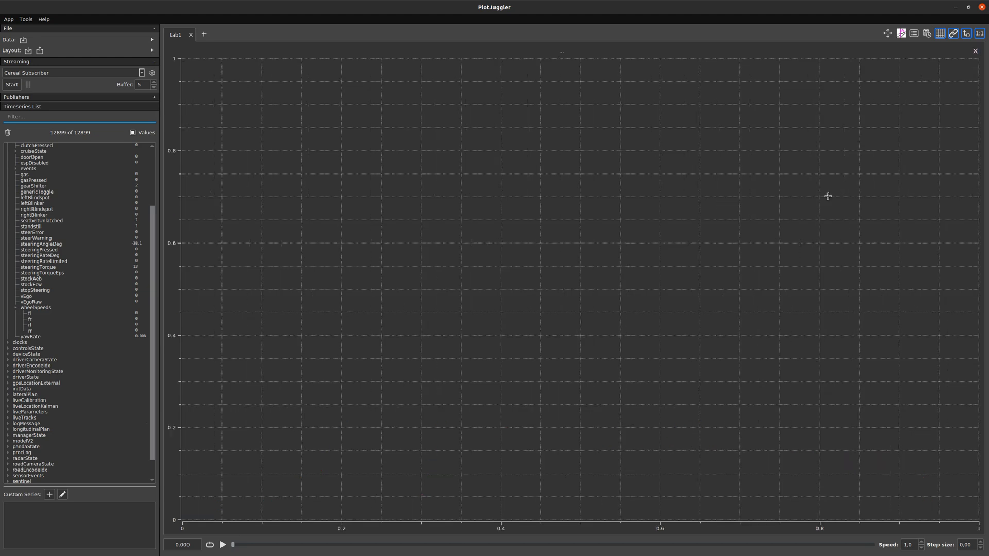
click(28, 51)
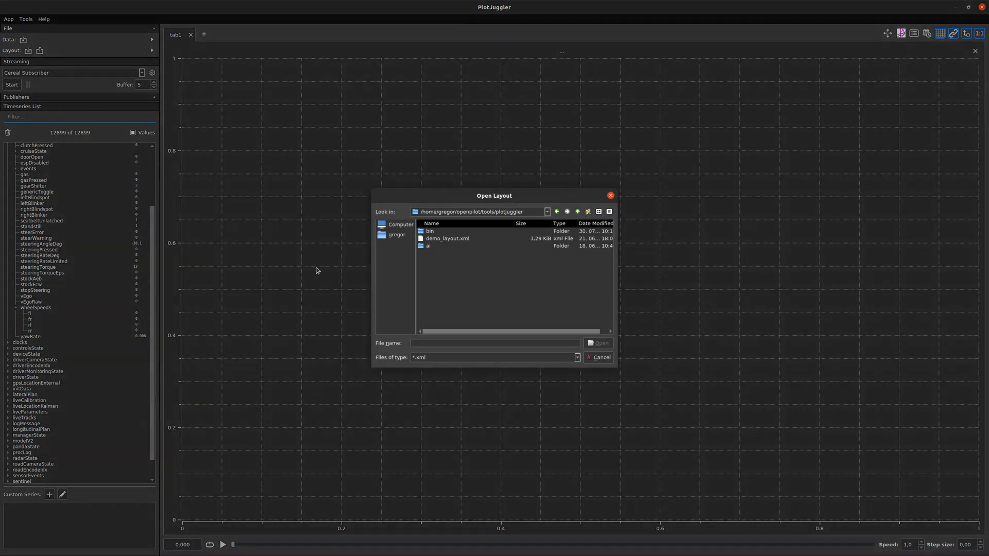
click(459, 240)
click(594, 346)
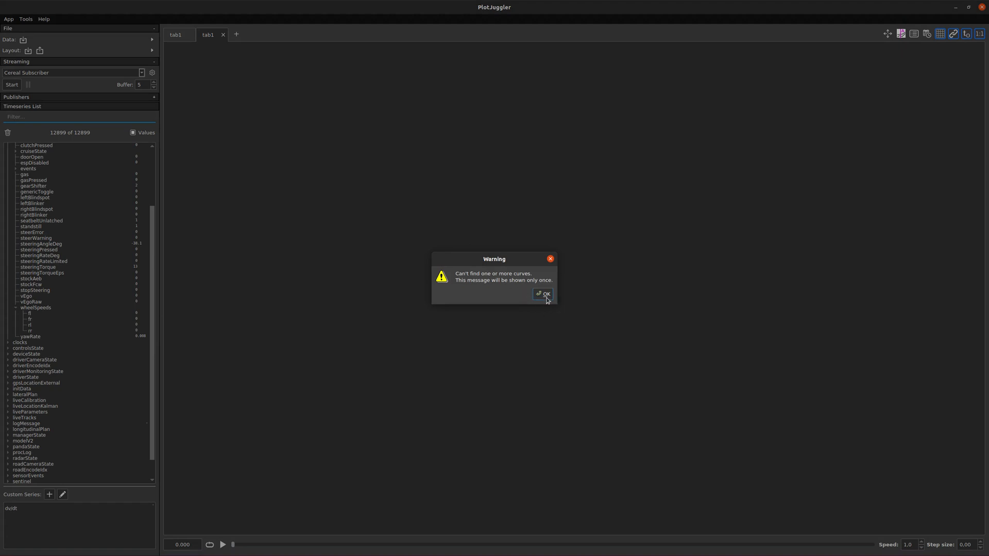
click(545, 295)
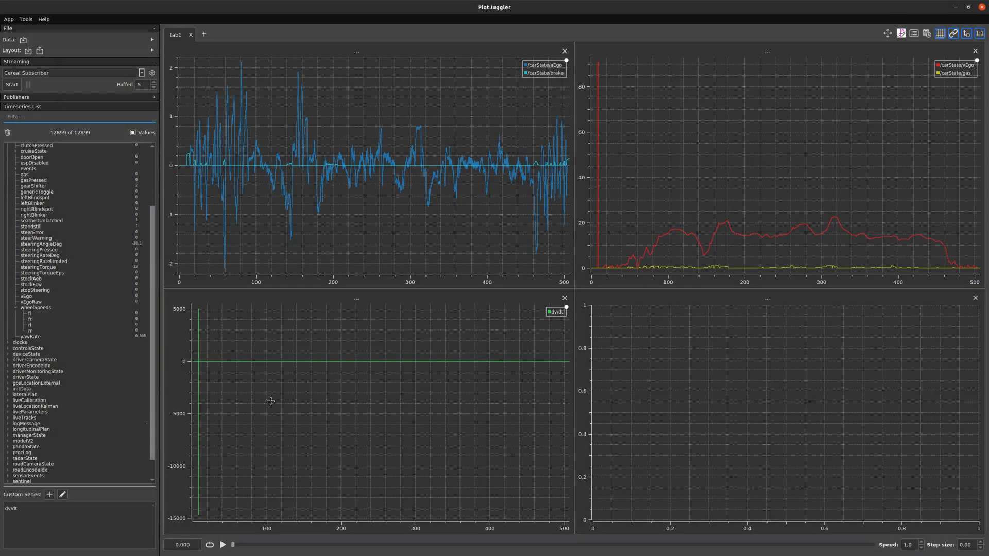
Examine the aEgo, brake, vEgo, gas and dv/dt curves together at different zoom levels, down to about 140 to 200 seconds.
scroll(261, 398, up, 9)
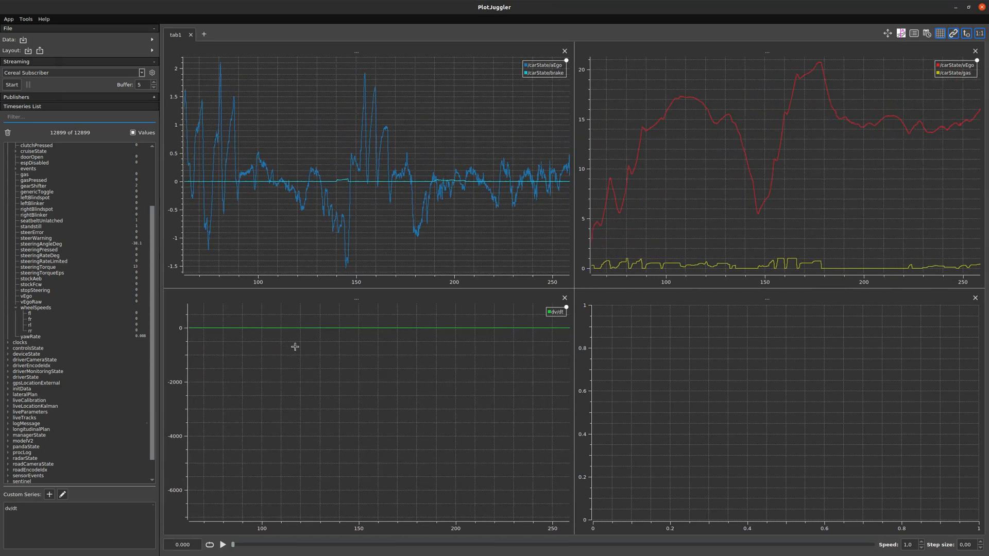
scroll(308, 342, down, 10)
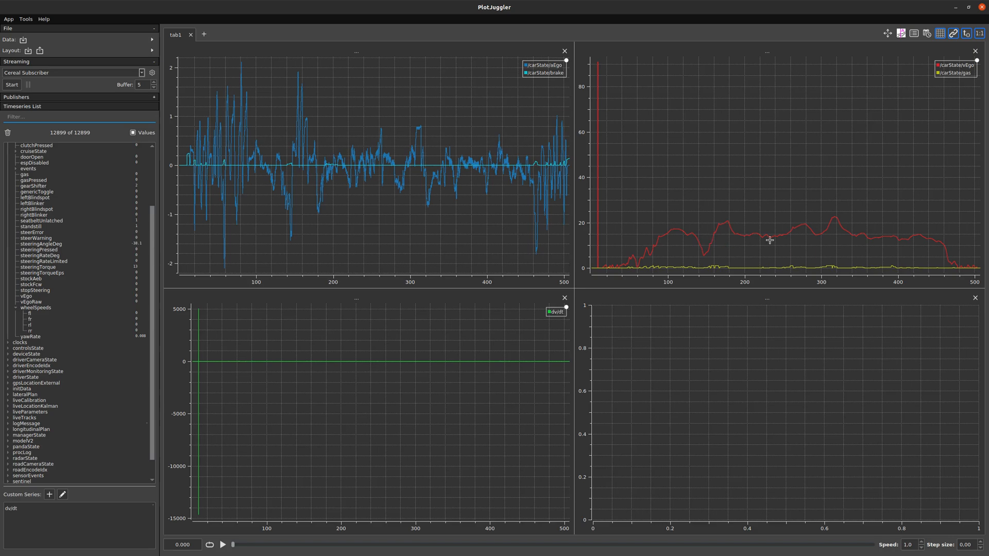
scroll(742, 254, up, 6)
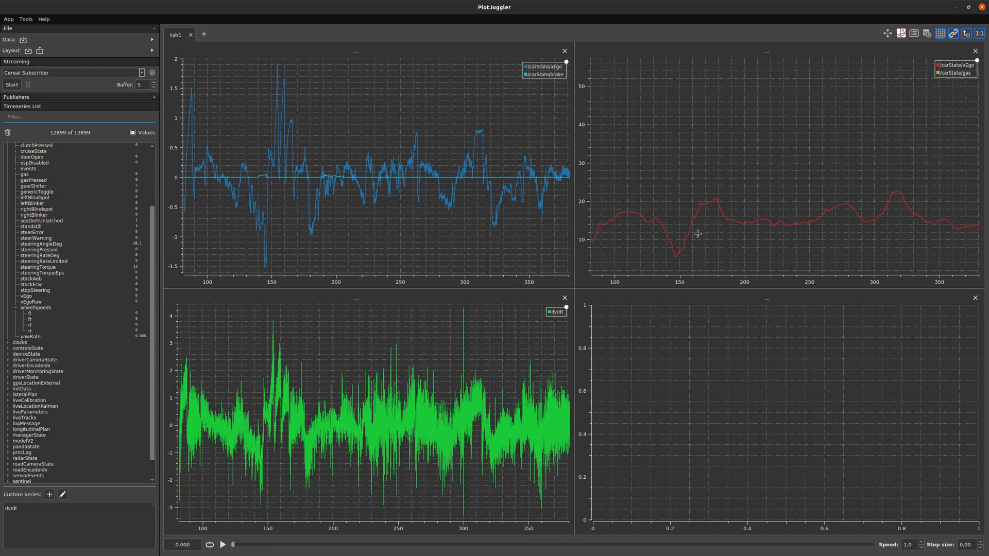
scroll(705, 211, down, 6)
scroll(713, 268, up, 8)
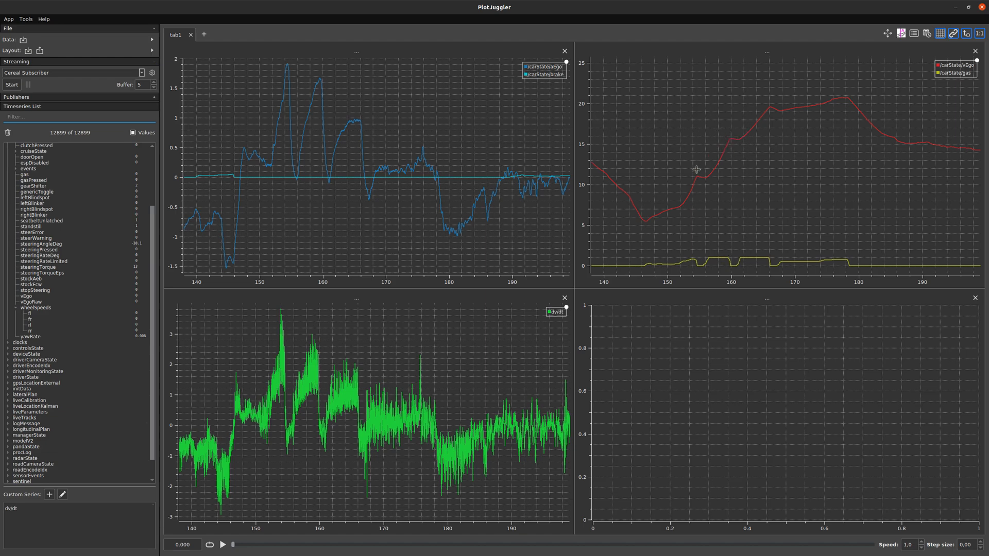
Compare the aEgo, vEgo, gas and dv/dt curves at several zoom levels, widening to about 100 to 240 seconds.
scroll(293, 164, up, 3)
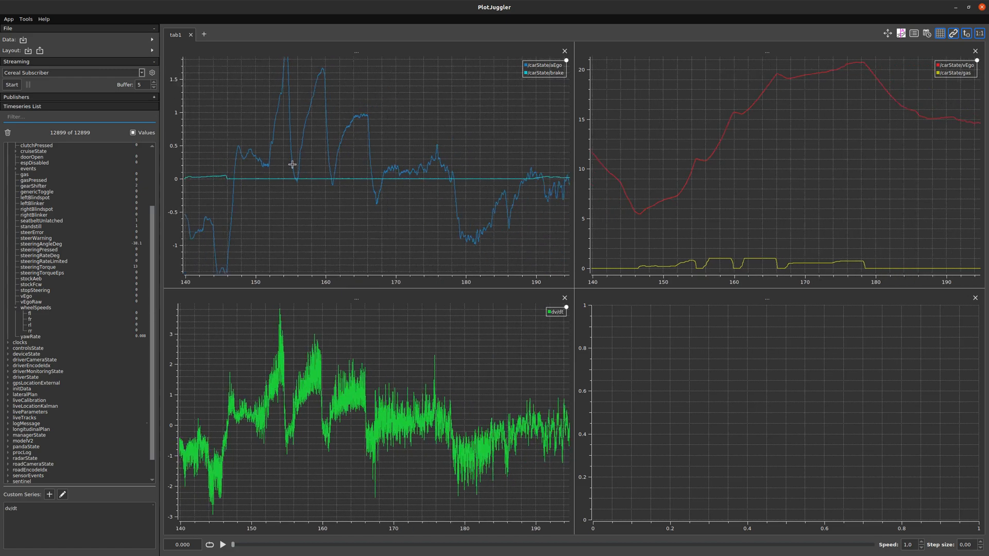
scroll(450, 212, down, 3)
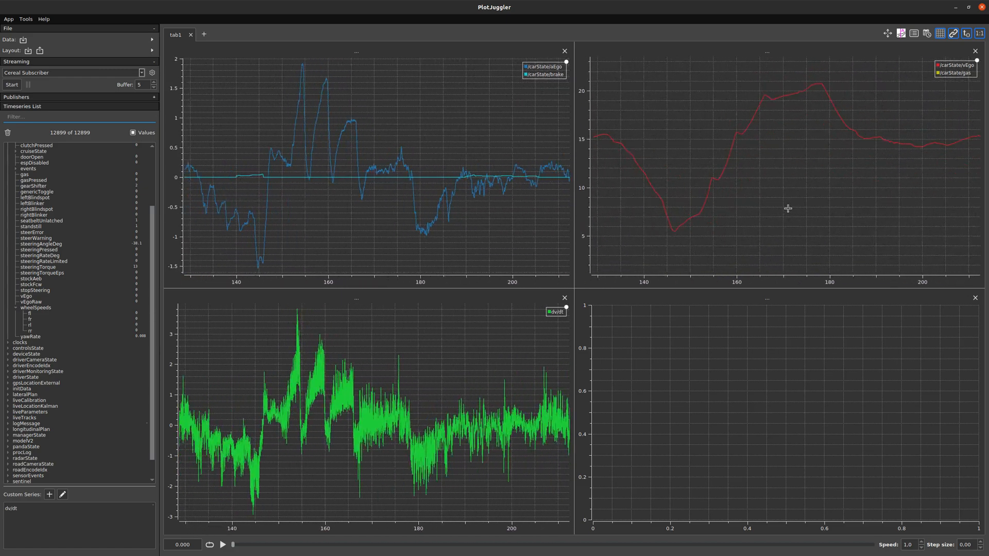
scroll(787, 208, down, 2)
scroll(772, 199, down, 2)
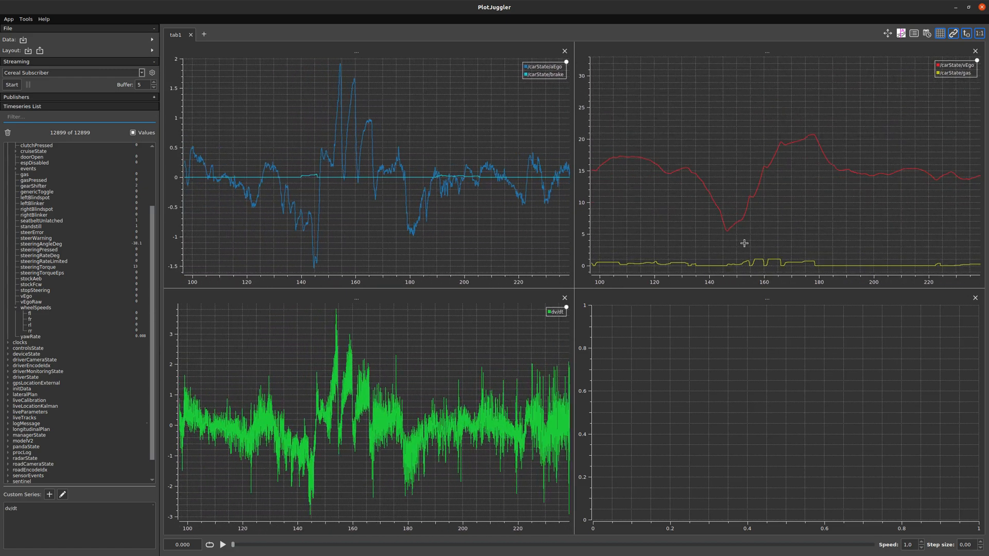
scroll(424, 231, up, 4)
Scan the aEgo and brake curves along the drive, including about 10 to 165 and 175 to 370 seconds, ending on the full log.
drag(378, 190, 261, 154)
drag(312, 168, 157, 152)
drag(427, 137, 348, 157)
drag(425, 159, 641, 116)
drag(336, 160, 486, 183)
drag(262, 159, 553, 177)
drag(345, 190, 431, 169)
scroll(379, 191, down, 3)
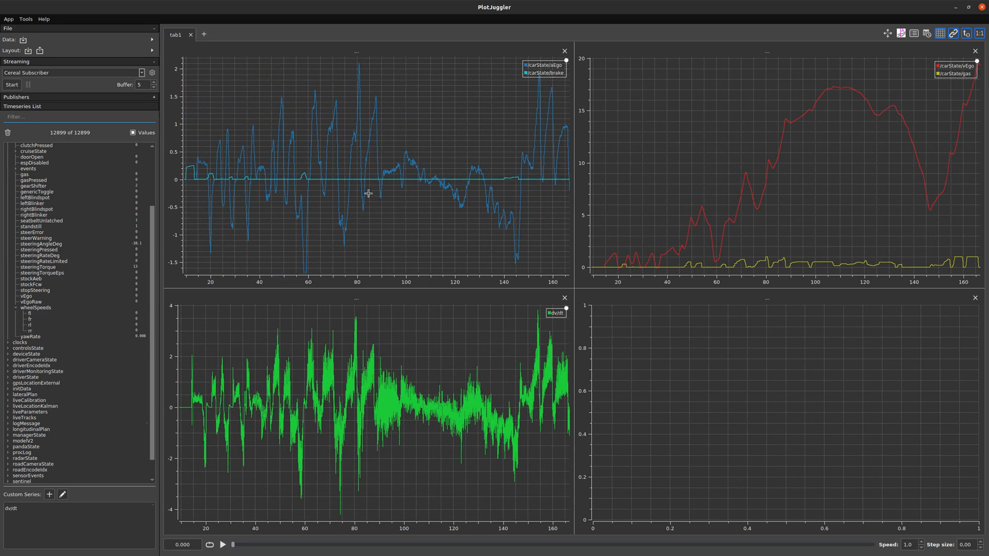
double_click(370, 199)
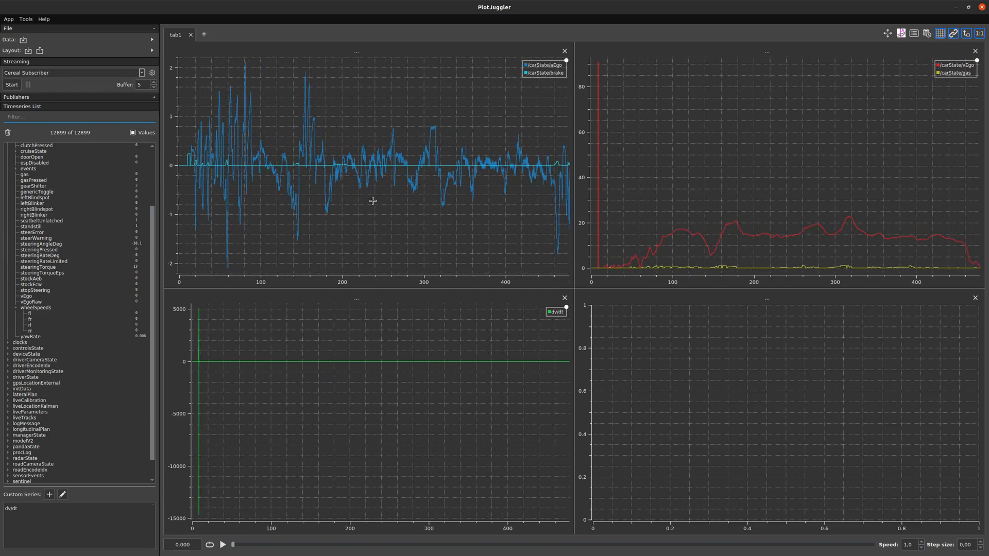
scroll(400, 212, up, 7)
scroll(386, 144, up, 7)
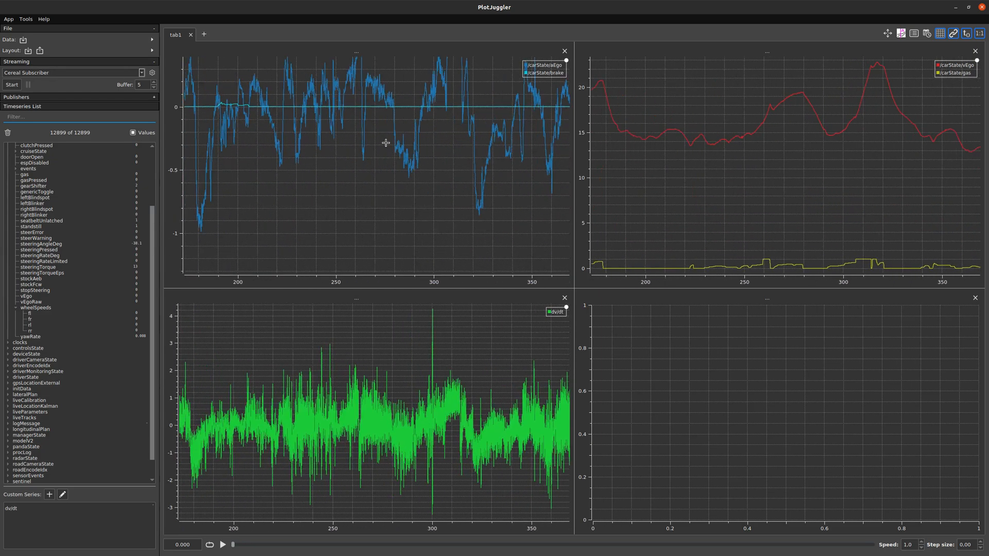
scroll(451, 198, down, 6)
double_click(451, 198)
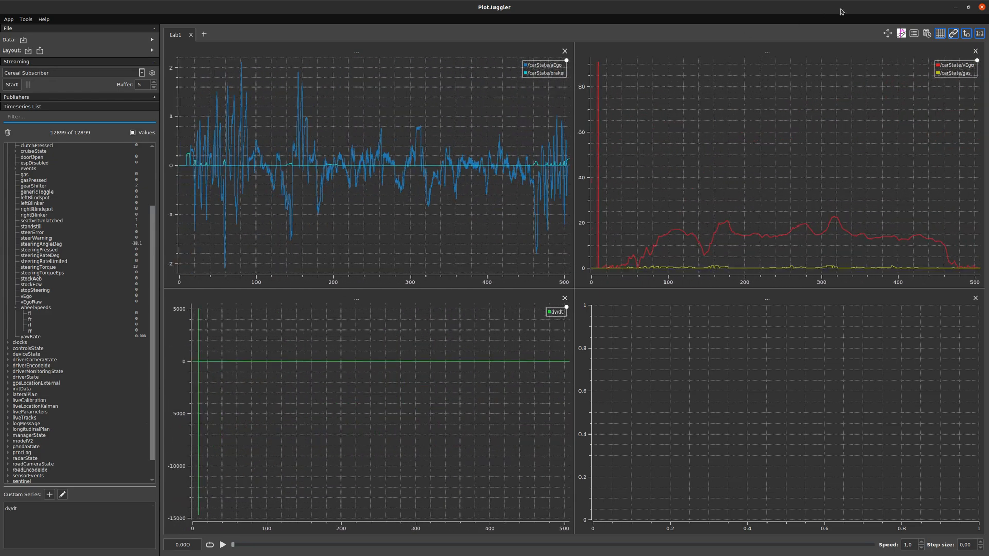
Close the demo layout's plots, leaving a single empty plot area.
click(975, 50)
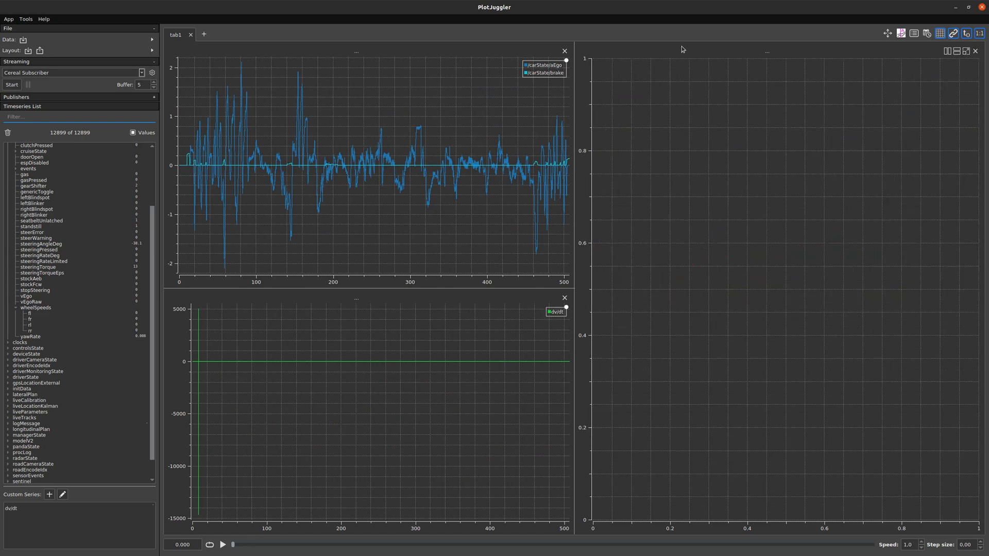
click(565, 51)
click(565, 52)
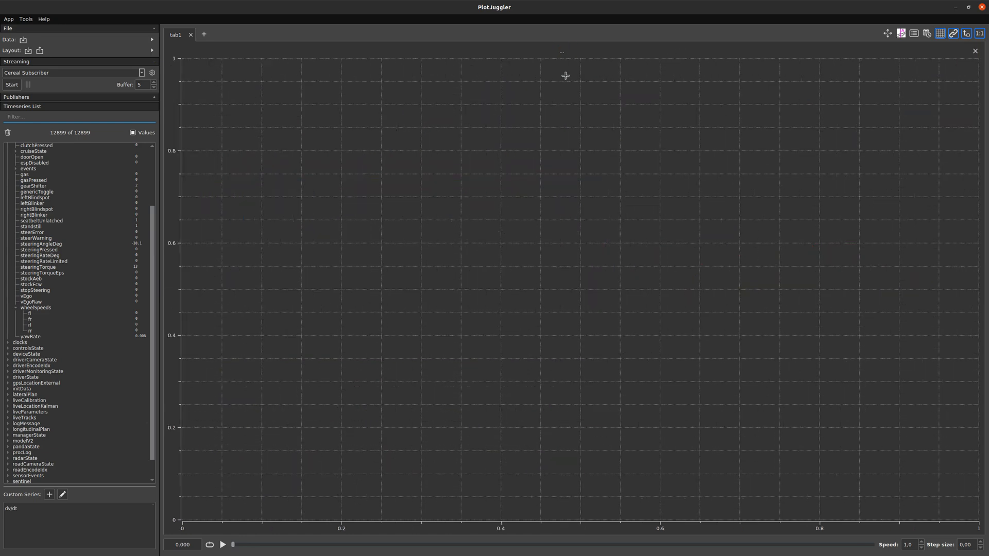
Plot the carState vEgo series in the empty area and add an empty plot below it.
scroll(83, 318, up, 5)
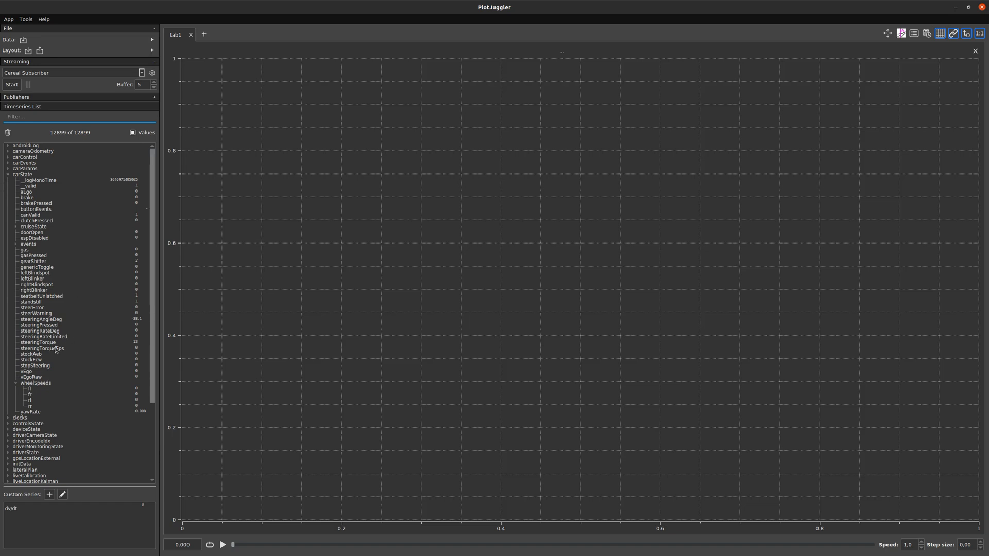
drag(21, 372, 461, 294)
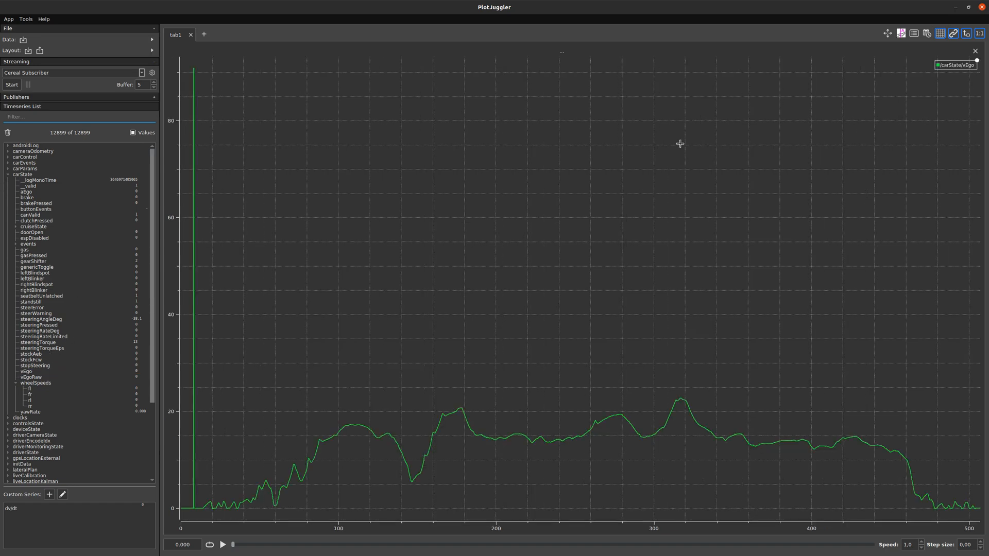
click(957, 51)
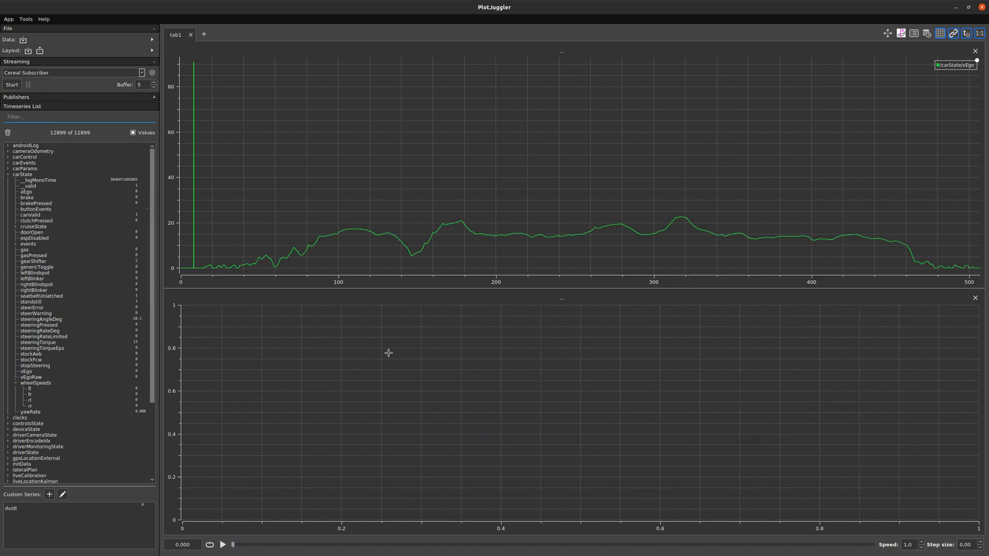
Expand controlsState, lateralControlState and pidState, and plot the output series in the empty lower plot.
scroll(23, 304, down, 6)
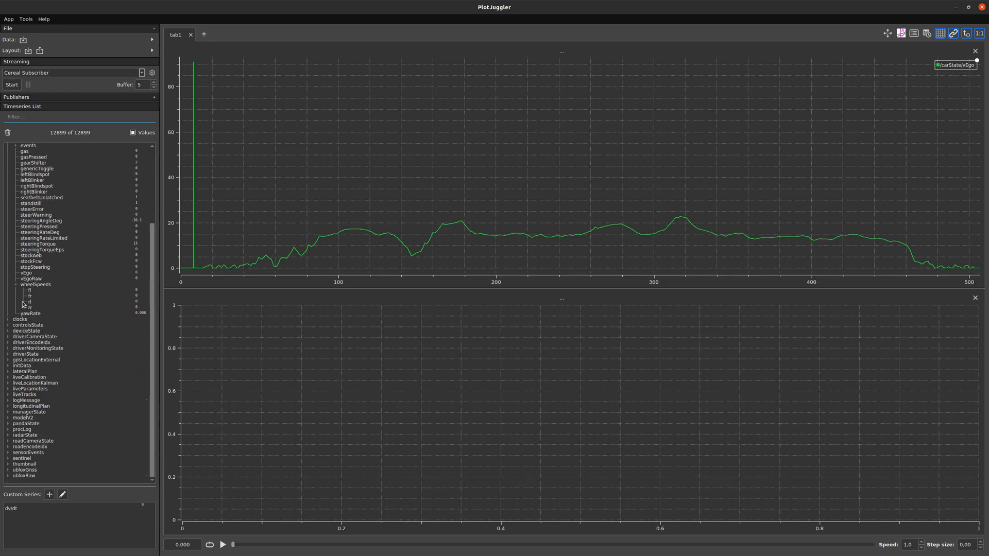
click(8, 326)
scroll(16, 324, down, 10)
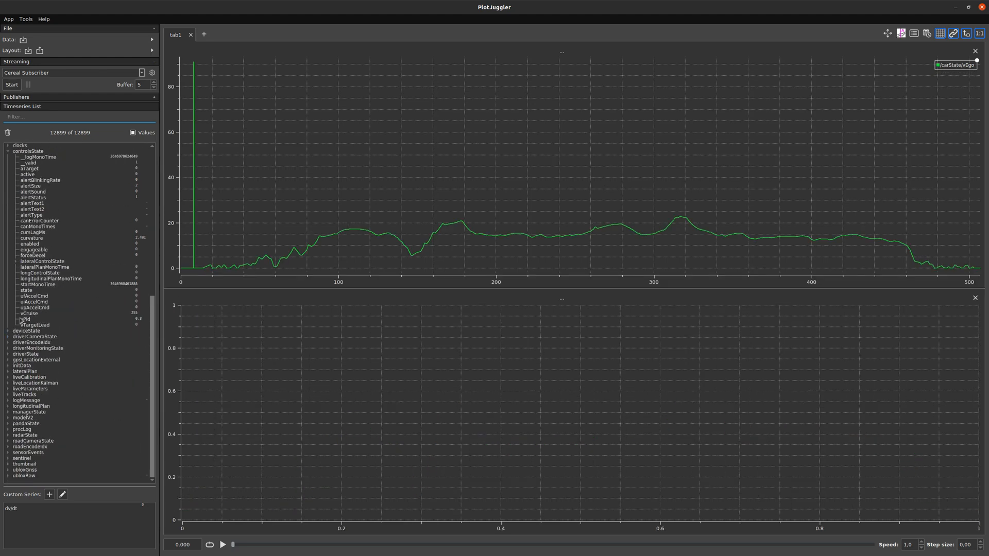
click(16, 267)
click(16, 261)
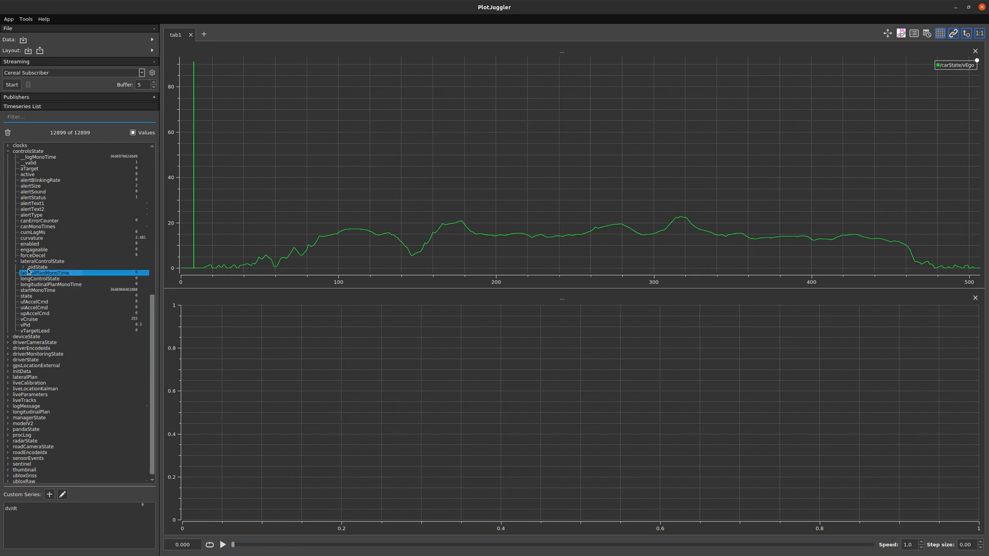
click(23, 267)
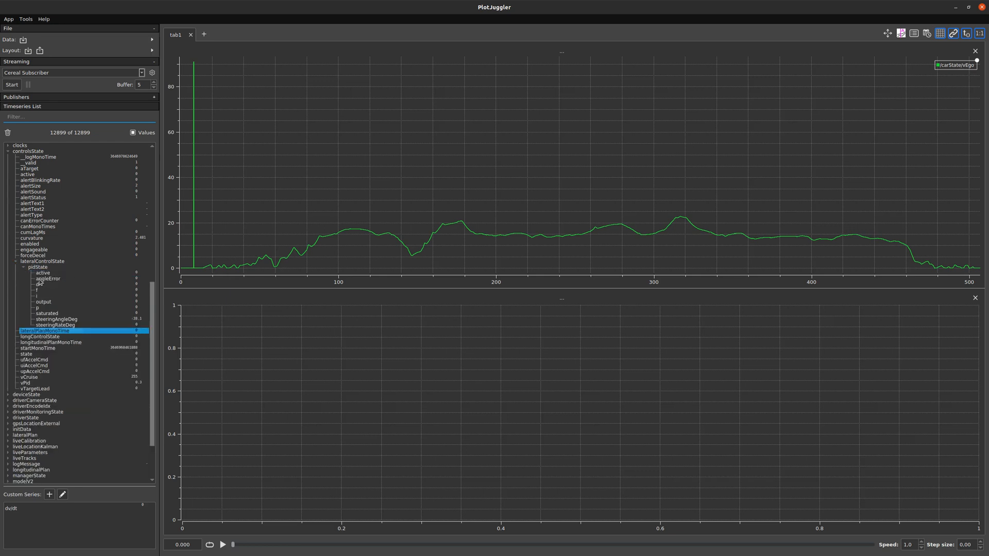
drag(46, 304, 386, 427)
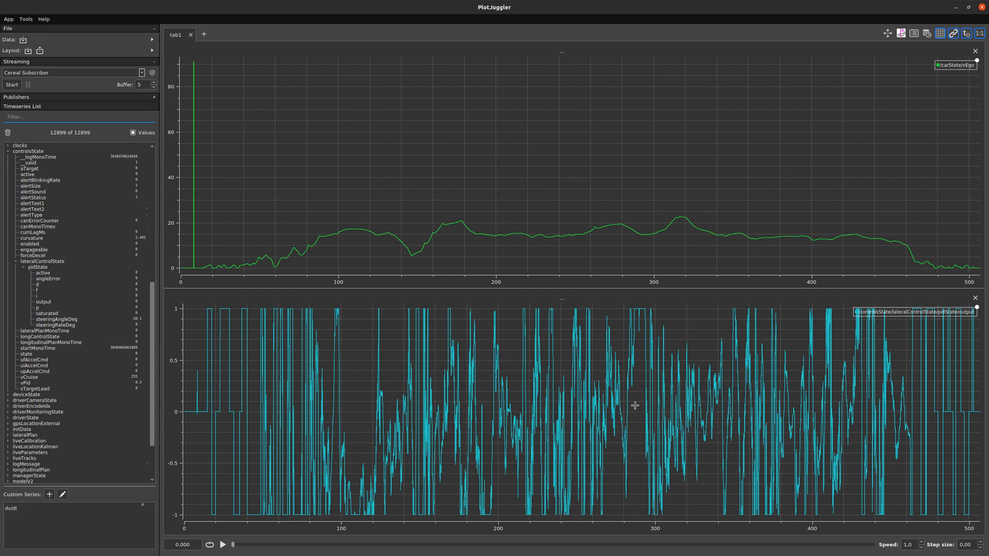
Examine the pidState output curve against vEgo at different zoom levels, ending on the full log.
scroll(709, 386, up, 8)
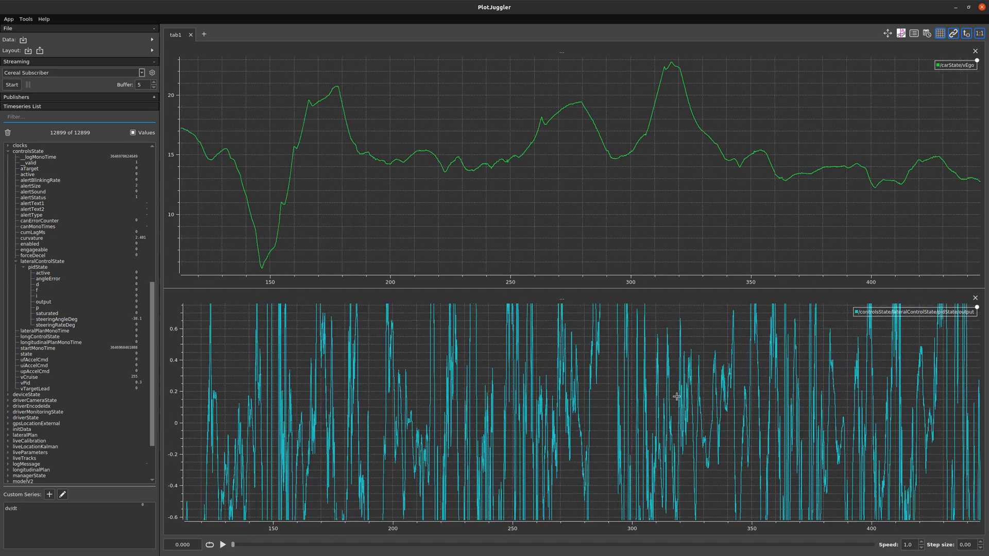
scroll(657, 431, down, 8)
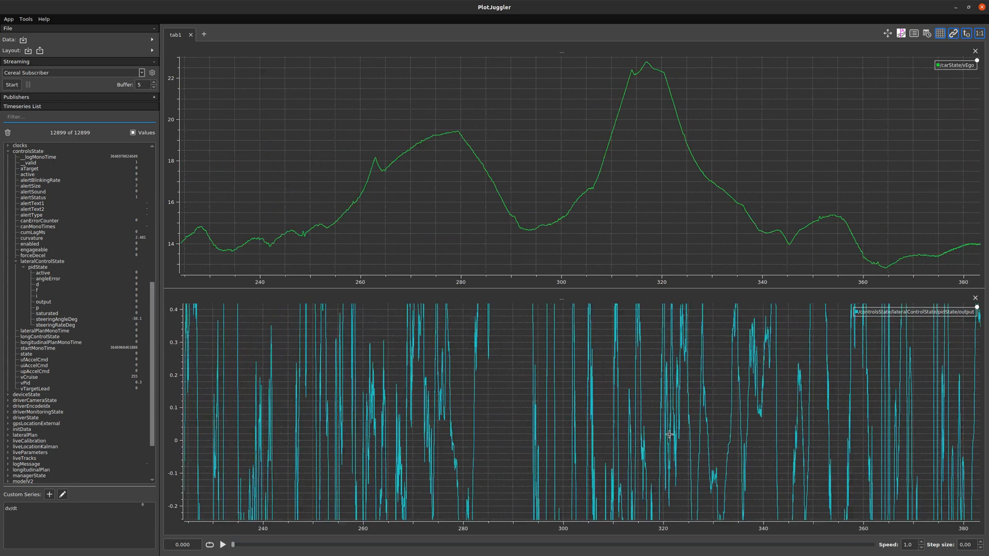
scroll(691, 397, up, 5)
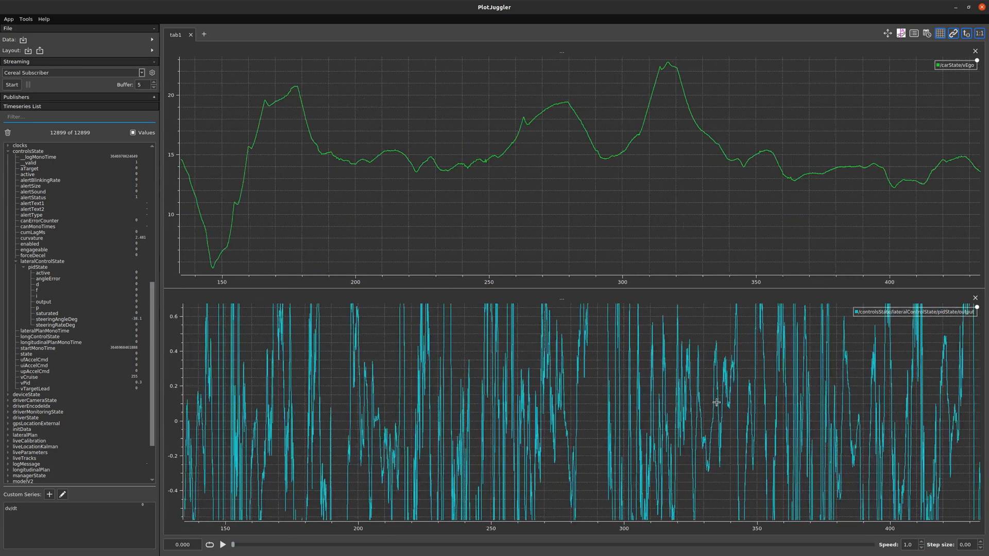
scroll(659, 446, down, 2)
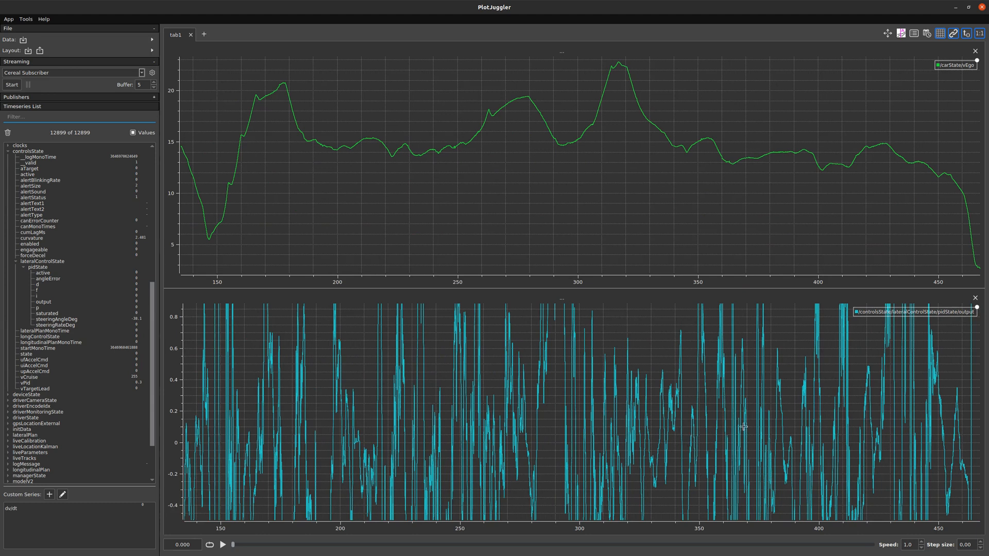
double_click(723, 411)
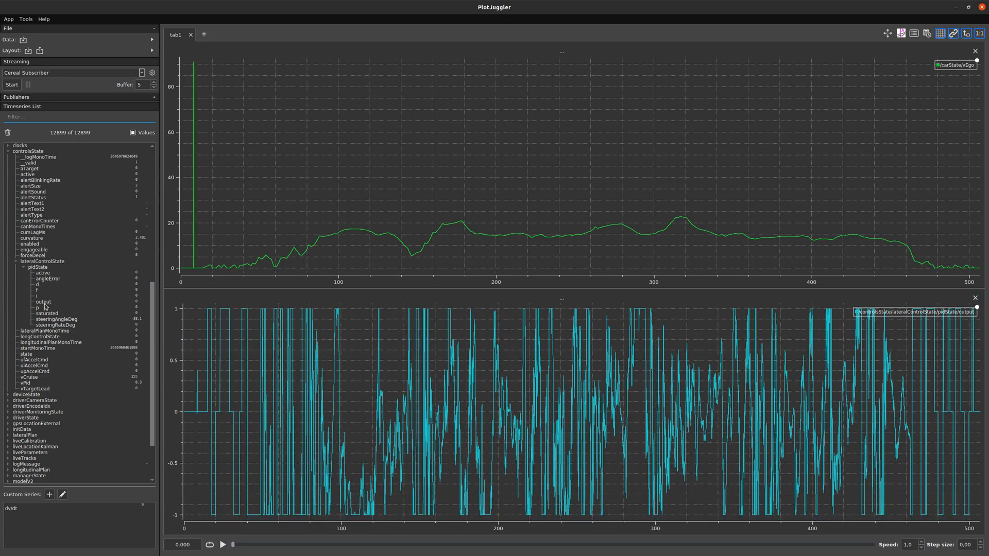
Add the pidState p series to the output plot and compare the two curves between about 235 and 245 seconds.
drag(38, 307, 511, 391)
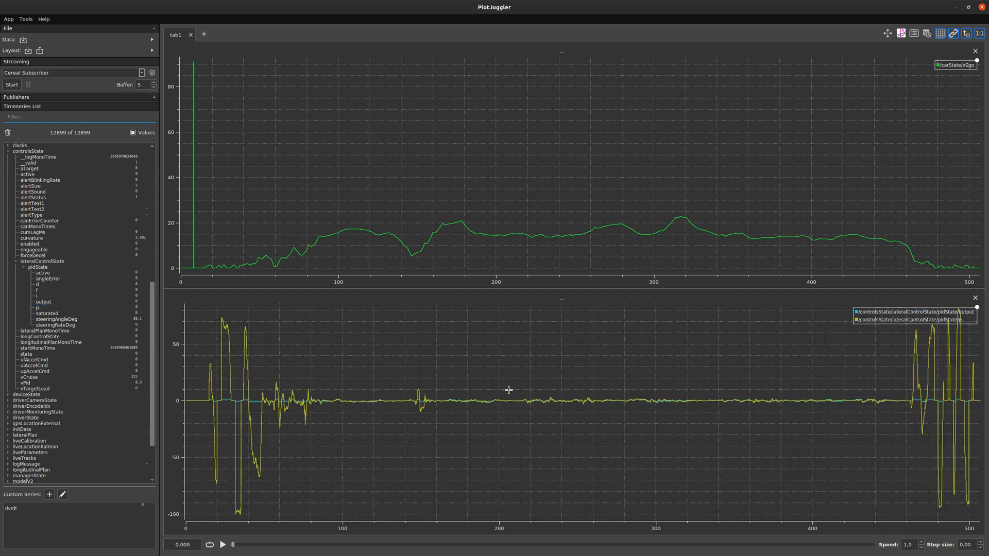
scroll(549, 408, up, 10)
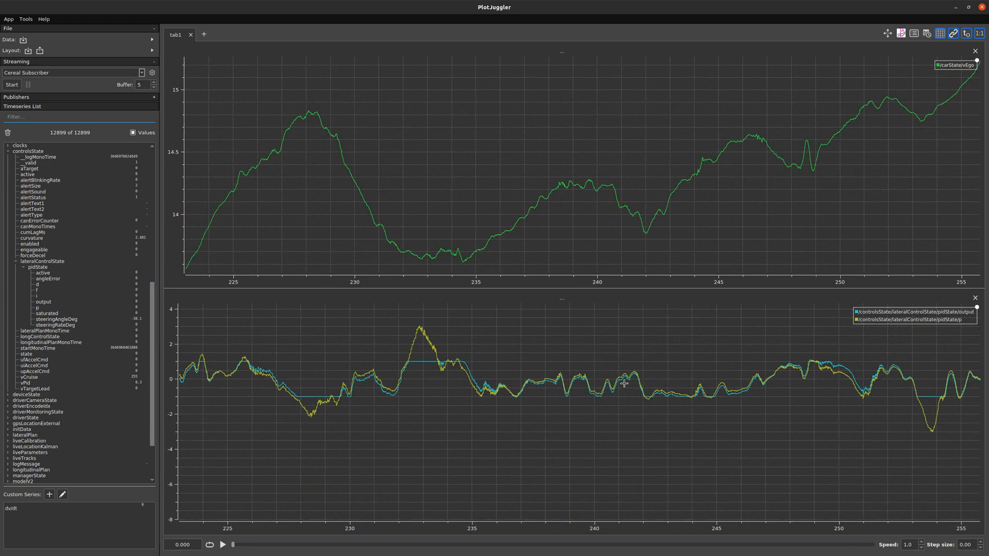
scroll(607, 392, up, 5)
scroll(591, 383, down, 1)
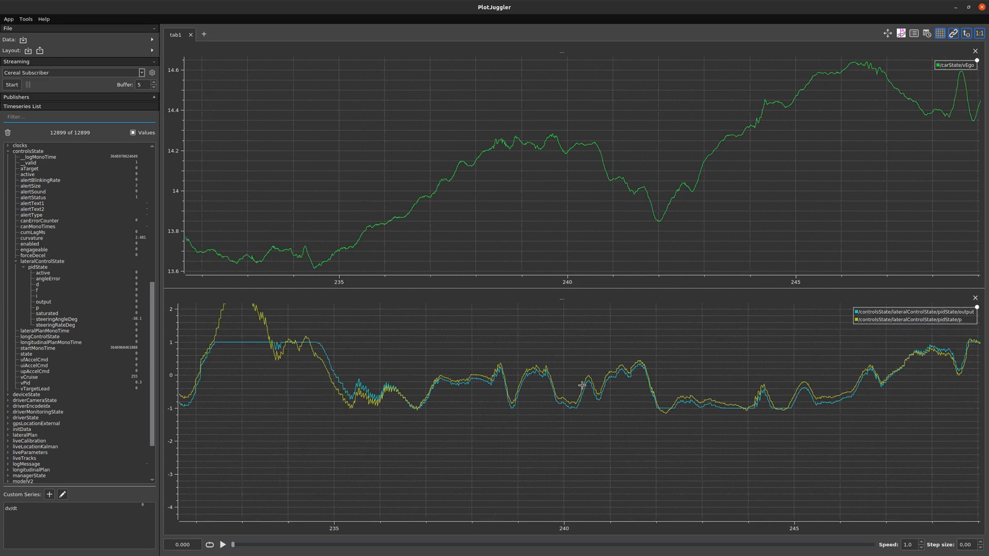
scroll(567, 401, up, 1)
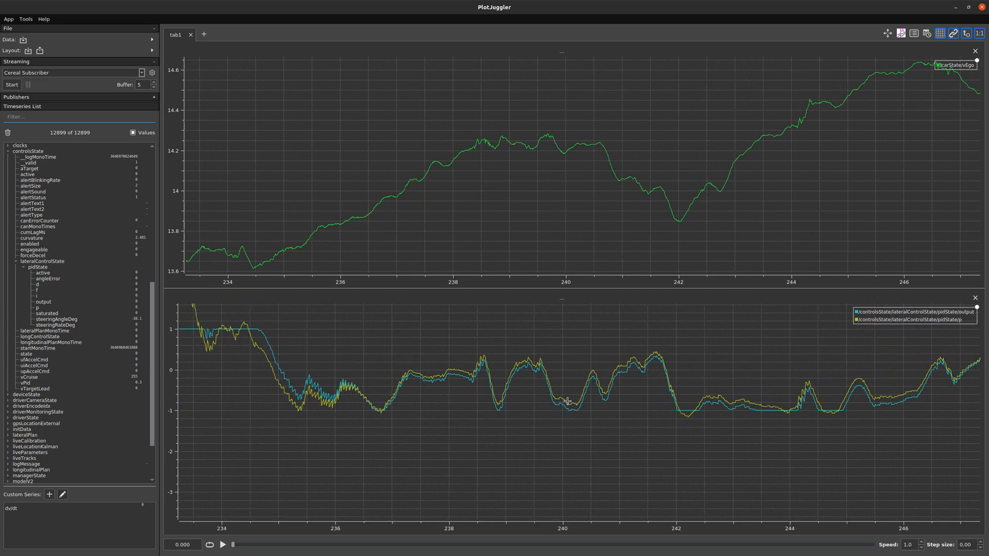
scroll(587, 380, up, 1)
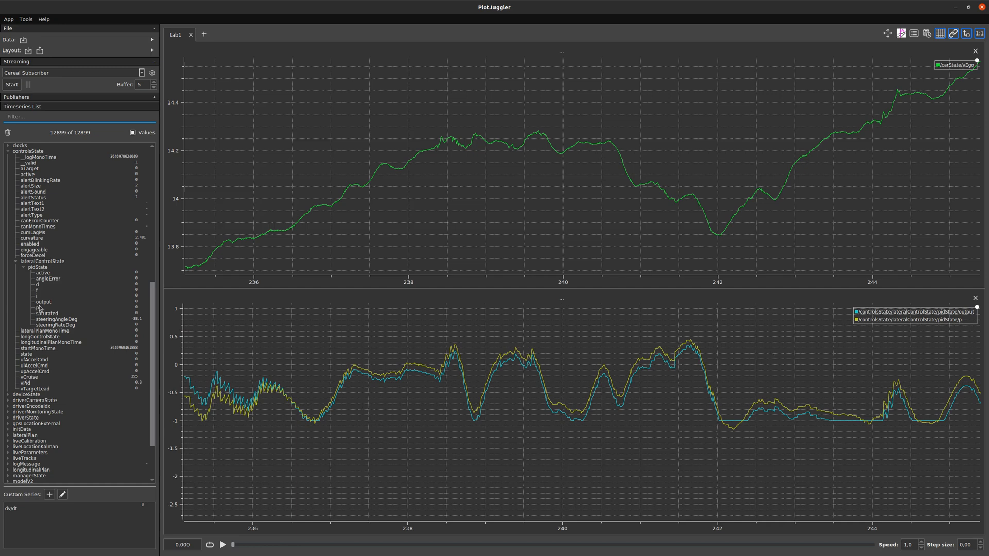
Add the pidState f and i series to the plot showing output and p.
drag(40, 292, 558, 364)
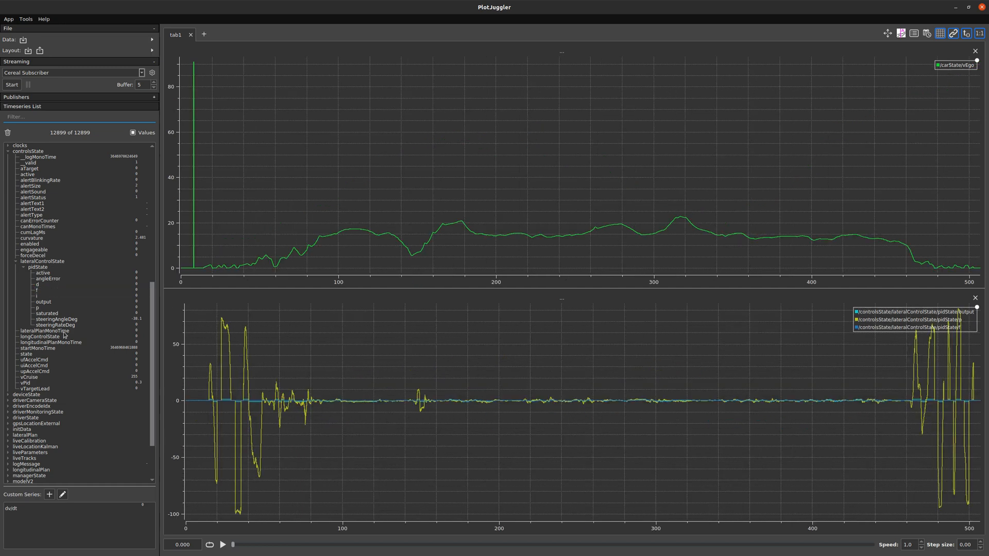
drag(304, 348, 500, 411)
Examine how the p, f and i terms contribute to the output curve between about 212 and 222 seconds.
scroll(515, 404, up, 8)
scroll(551, 376, up, 3)
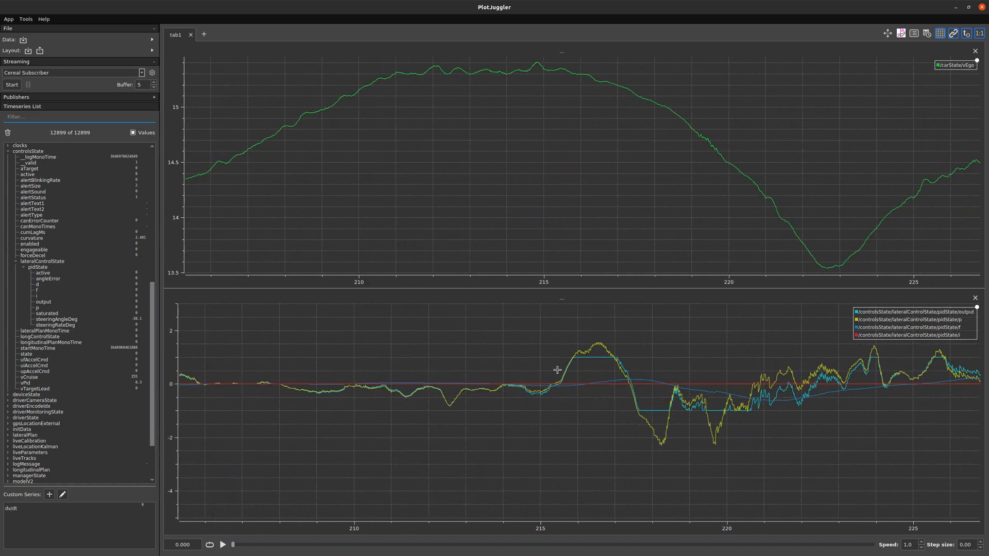
scroll(692, 433, up, 2)
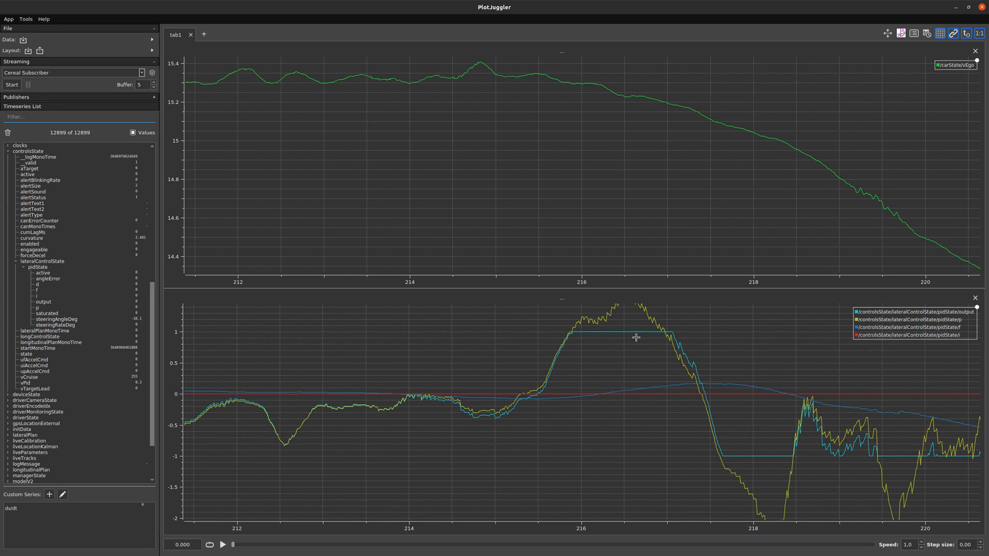
drag(616, 349, 490, 377)
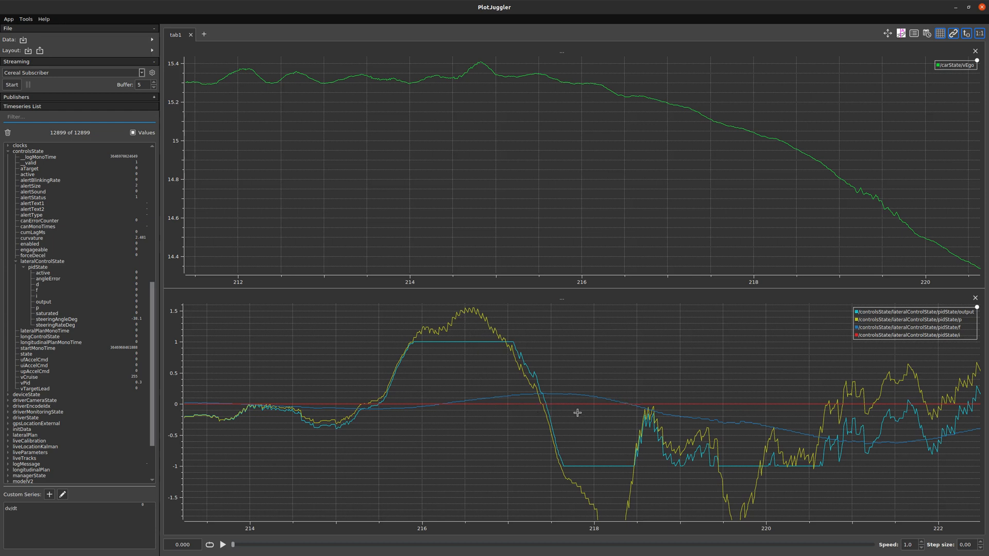
scroll(512, 408, up, 2)
scroll(397, 404, up, 1)
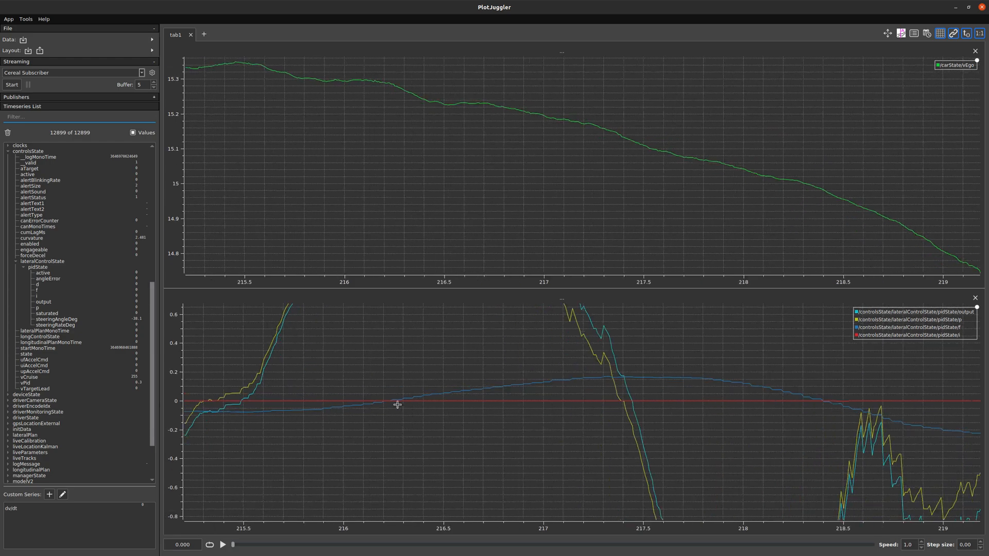
scroll(355, 409, up, 3)
Follow the output, p, f and i curves along the time axis from about 214 to 243 seconds.
scroll(428, 408, down, 7)
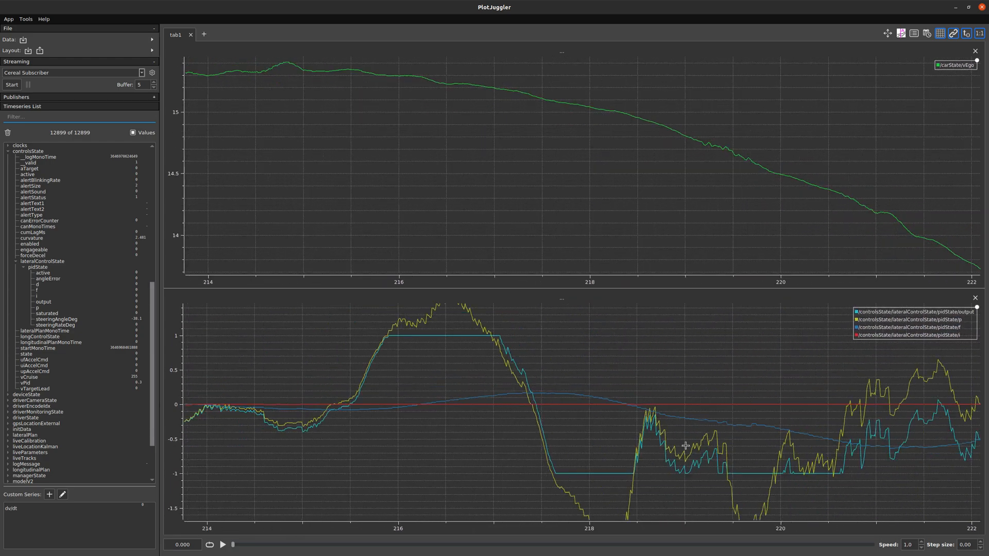
scroll(686, 446, down, 5)
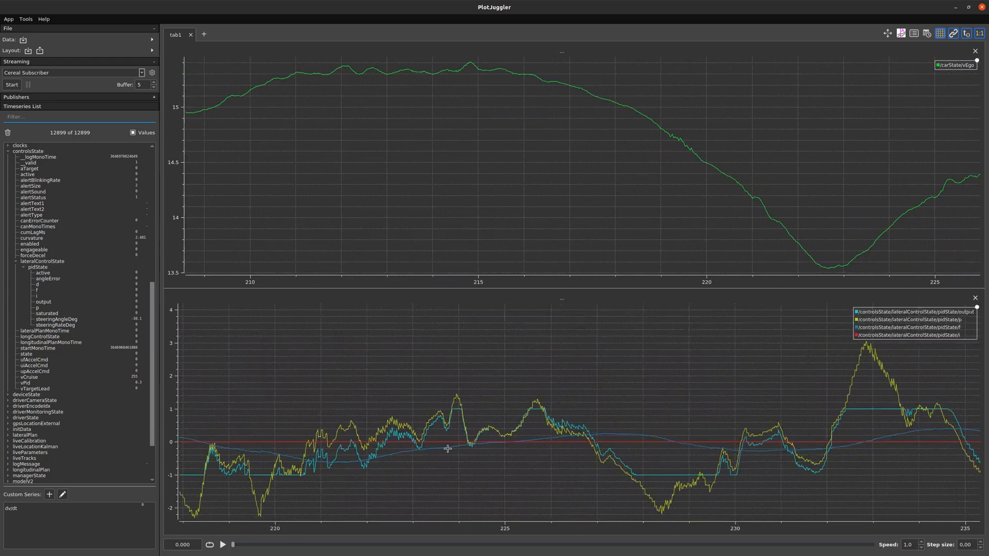
drag(630, 461, 489, 437)
drag(822, 418, 565, 402)
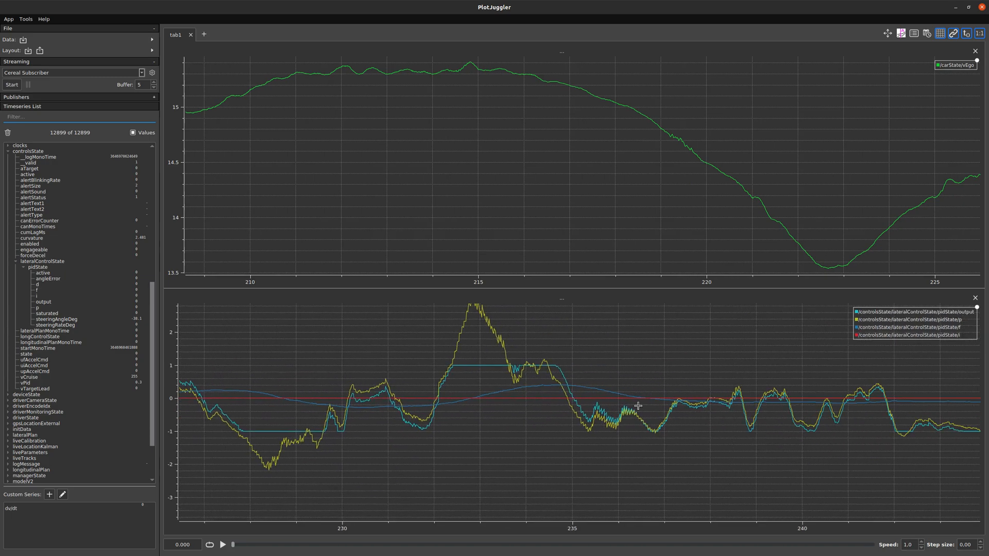
Examine the i and f terms near 242 seconds, and compare them with output and p across about 220 to 270 seconds.
scroll(742, 386, up, 6)
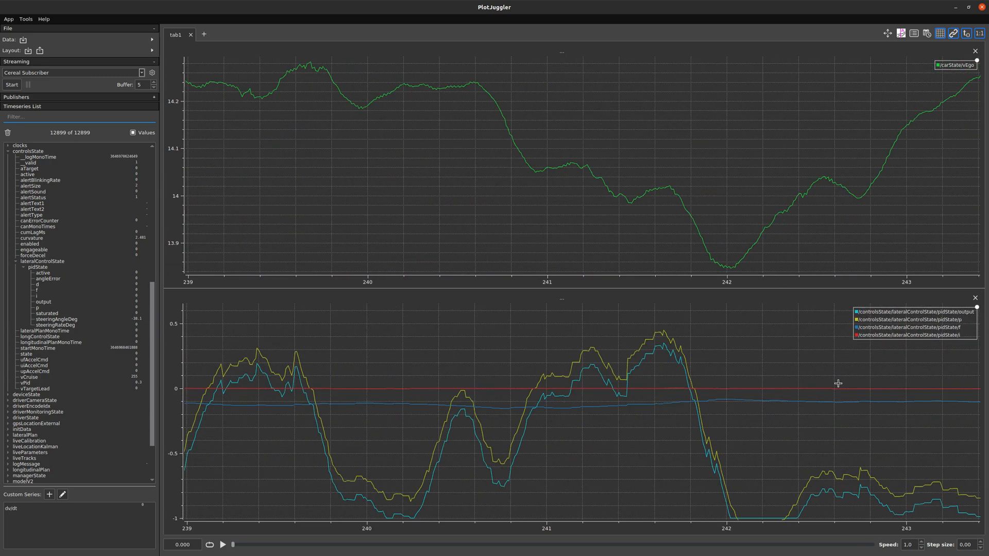
scroll(792, 410, up, 4)
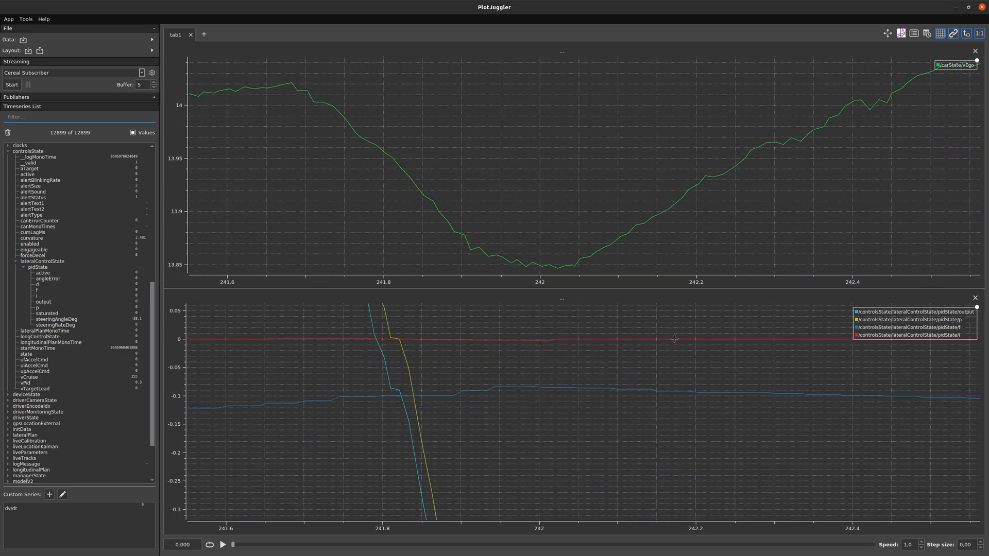
scroll(669, 340, up, 3)
scroll(659, 341, down, 9)
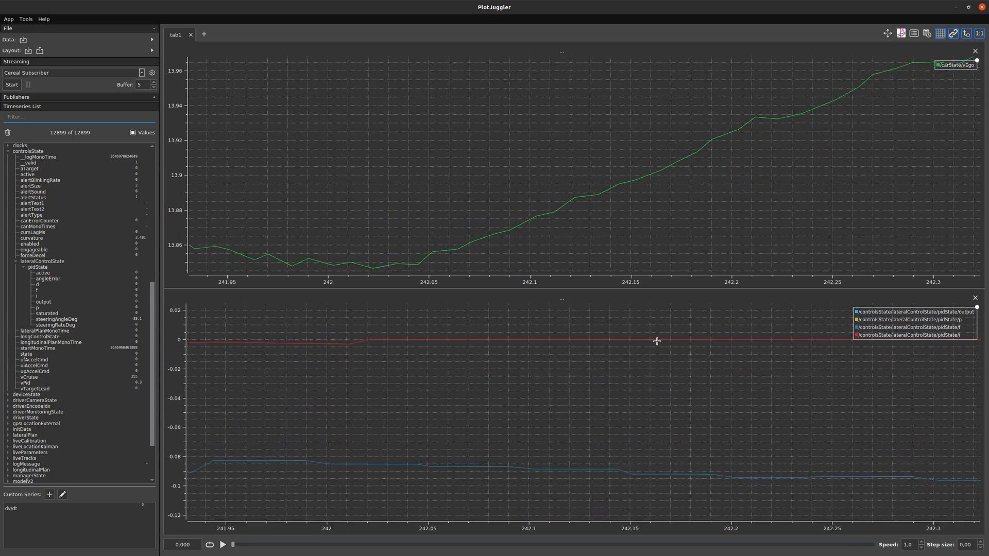
scroll(605, 397, down, 3)
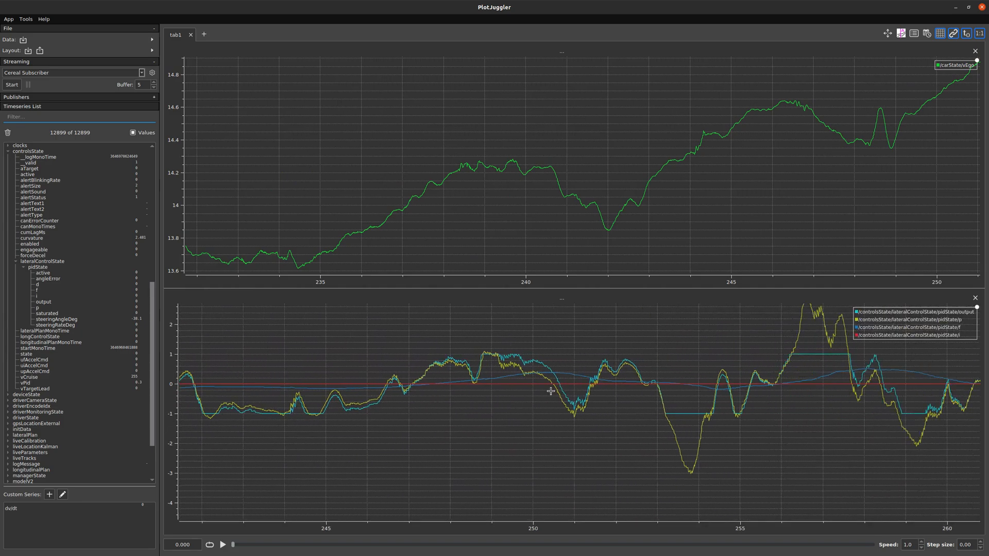
scroll(620, 388, down, 4)
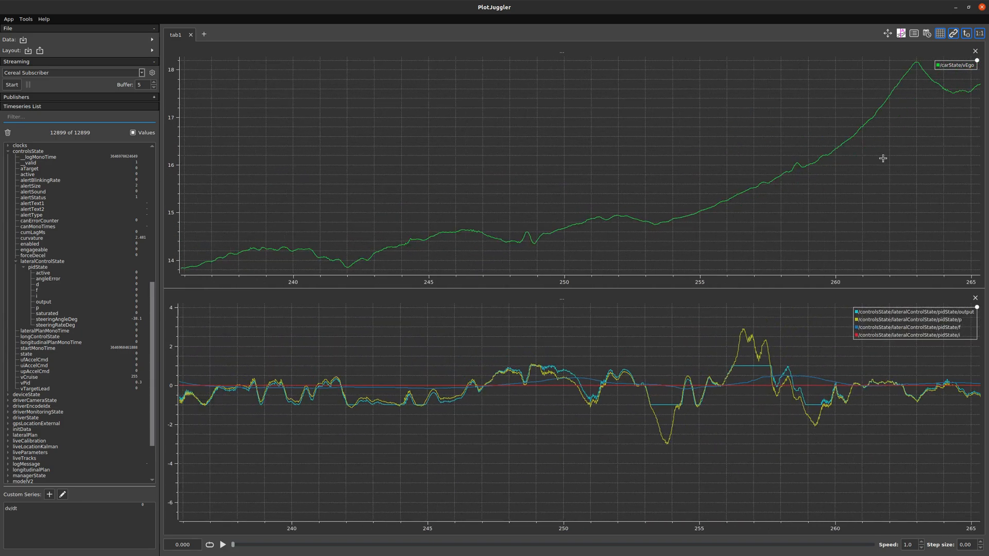
scroll(819, 194, down, 8)
scroll(851, 411, up, 4)
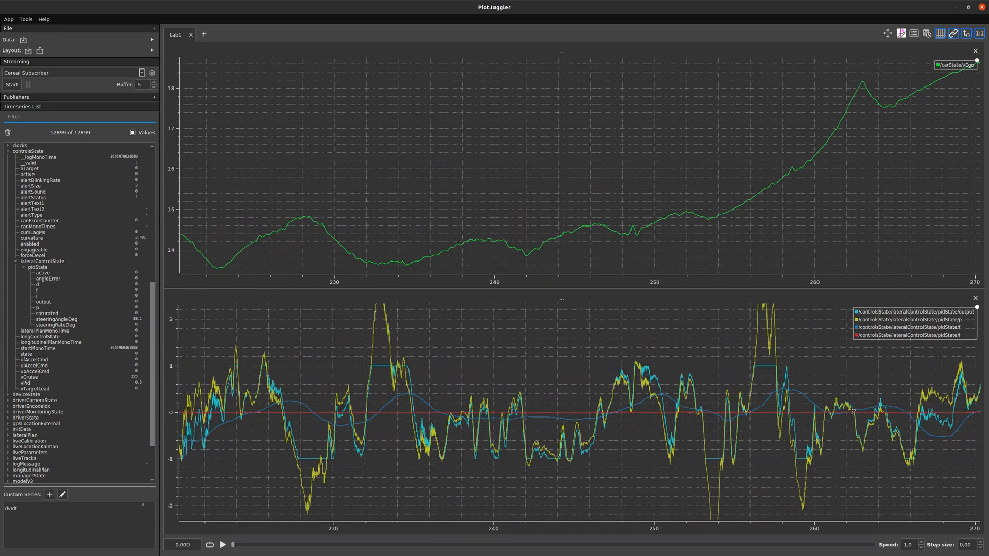
scroll(830, 416, up, 6)
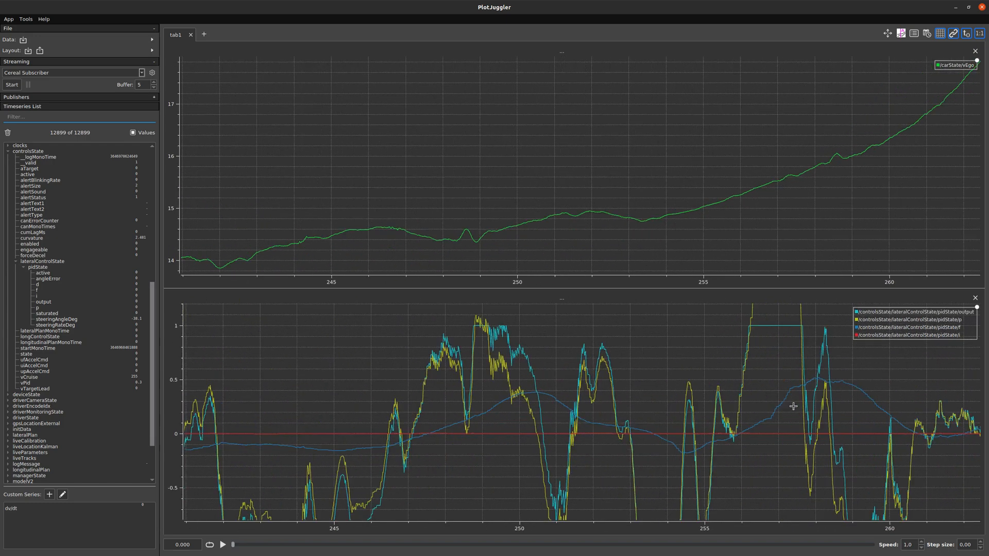
scroll(742, 359, down, 5)
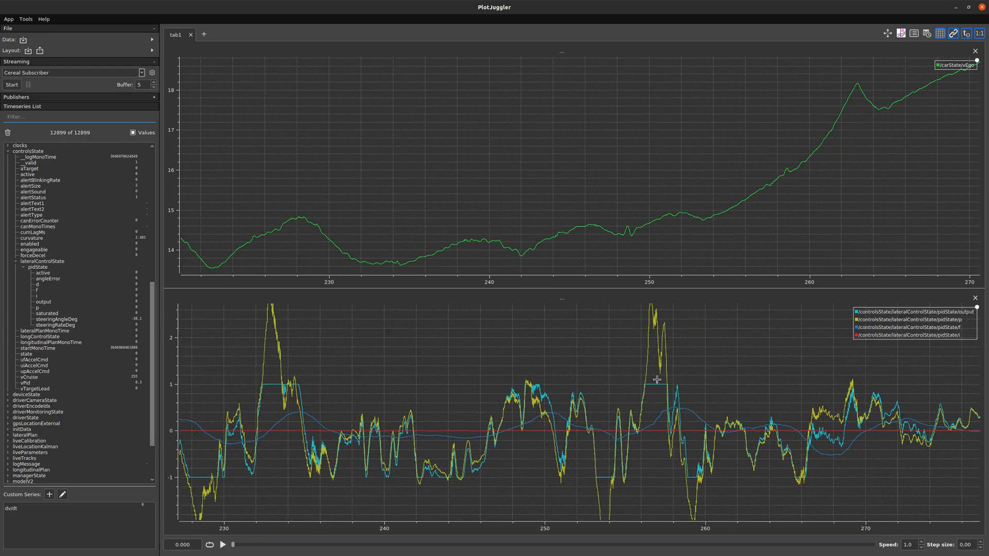
scroll(649, 427, down, 5)
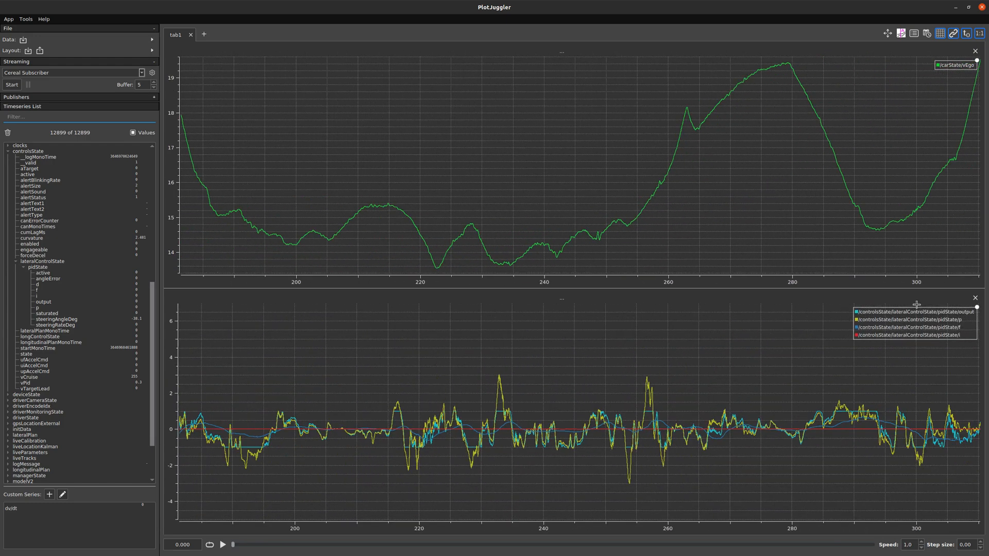
Split off a new plot area below the PID curves and plot the pidState steeringAngleDeg series in it.
mouse_move(940, 301)
click(956, 298)
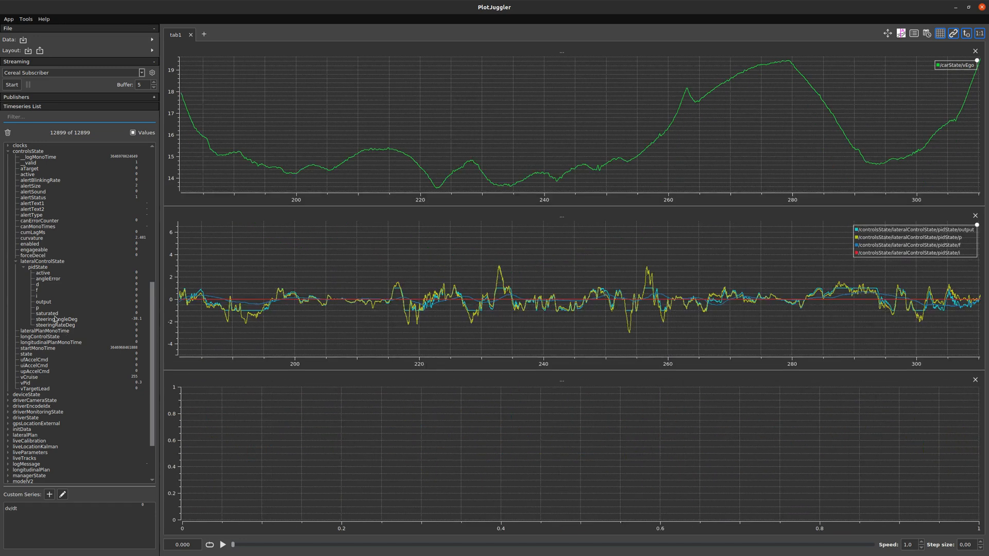
drag(56, 320, 269, 435)
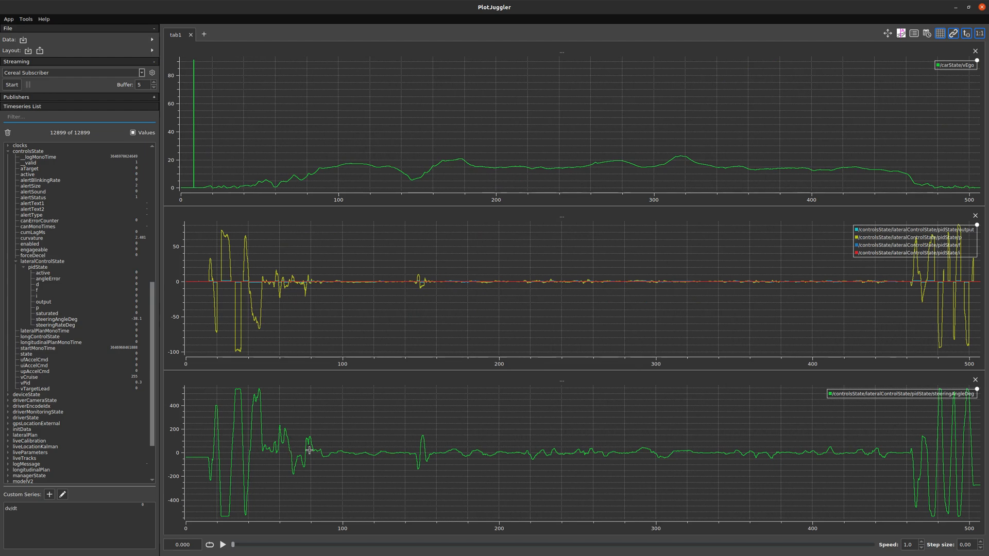
double_click(311, 441)
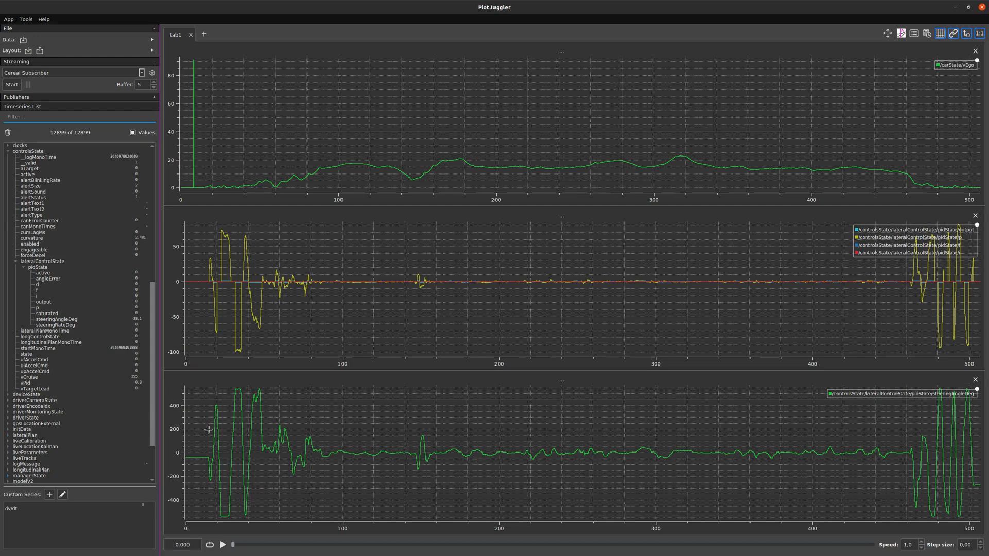
Compare the steering angle with the PID terms and vehicle speed between about 160 and 240 seconds.
scroll(506, 449, up, 2)
scroll(505, 450, up, 6)
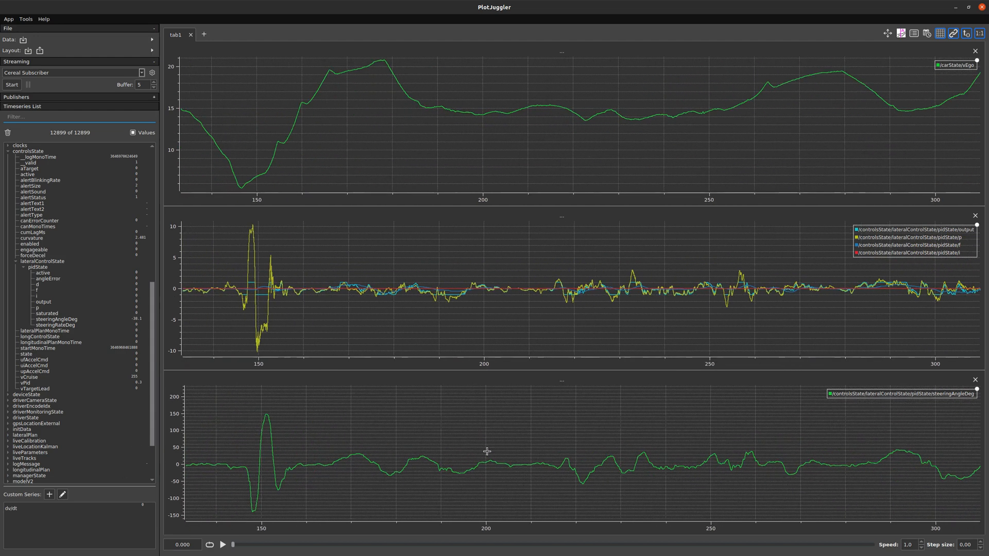
scroll(488, 470, down, 3)
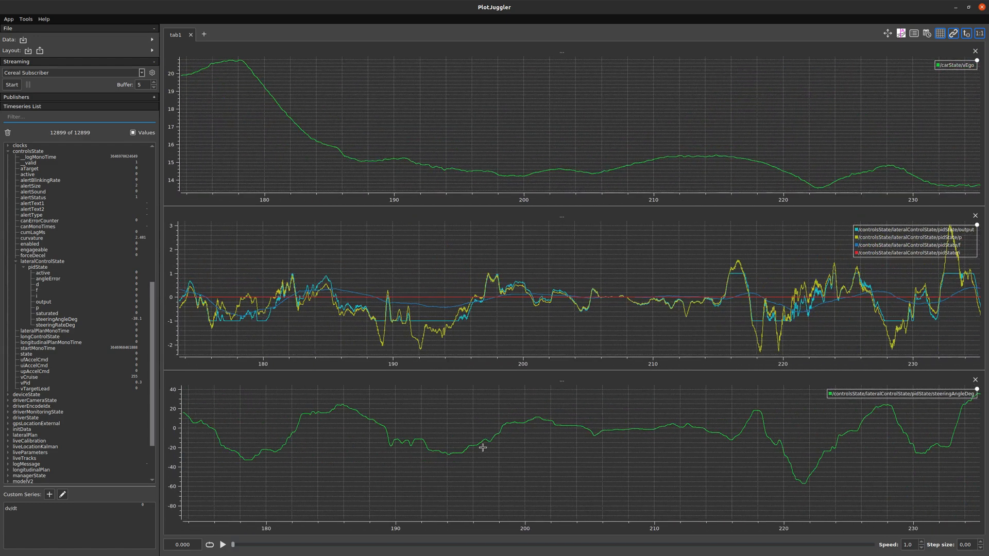
scroll(555, 420, down, 1)
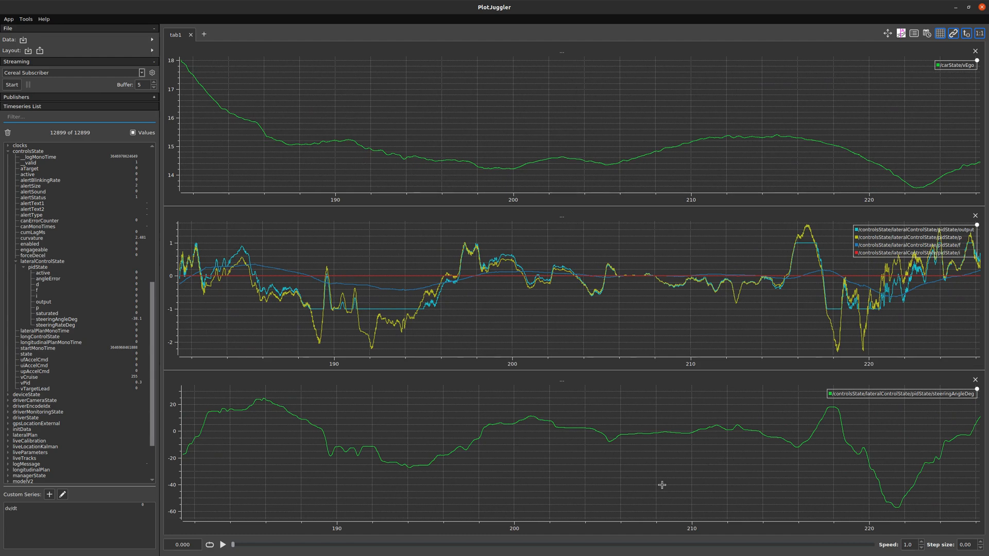
scroll(660, 483, down, 4)
scroll(662, 450, down, 4)
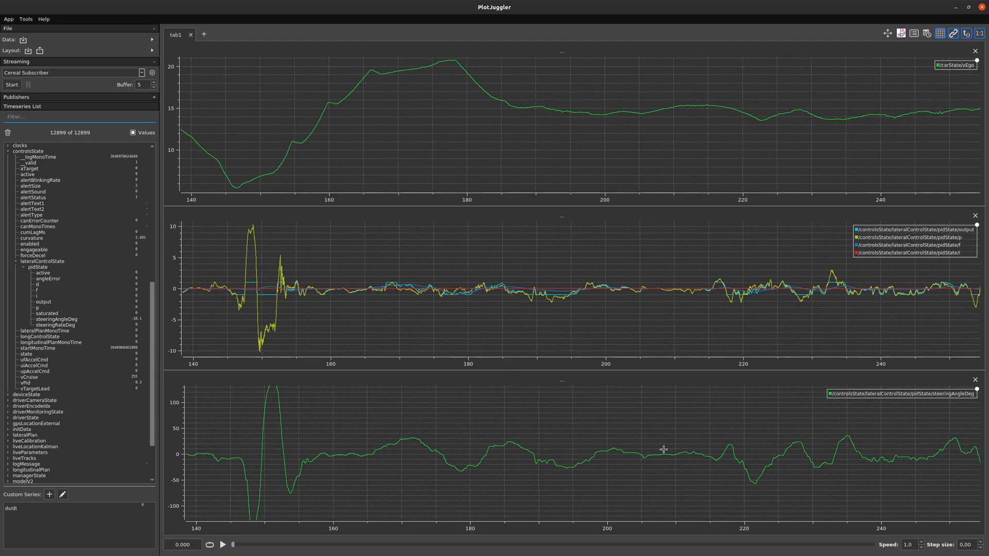
scroll(660, 454, down, 3)
scroll(681, 457, up, 2)
scroll(662, 453, up, 2)
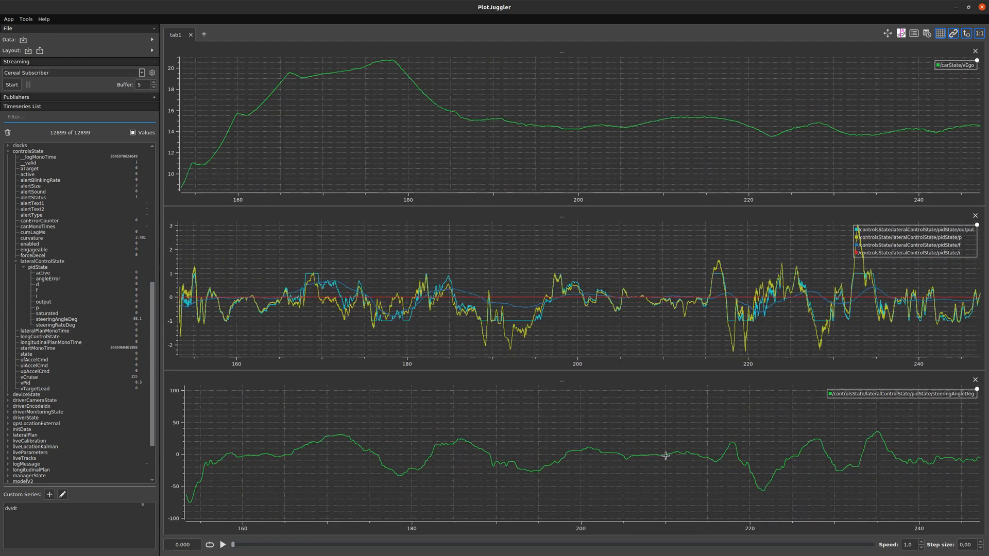
scroll(592, 466, up, 2)
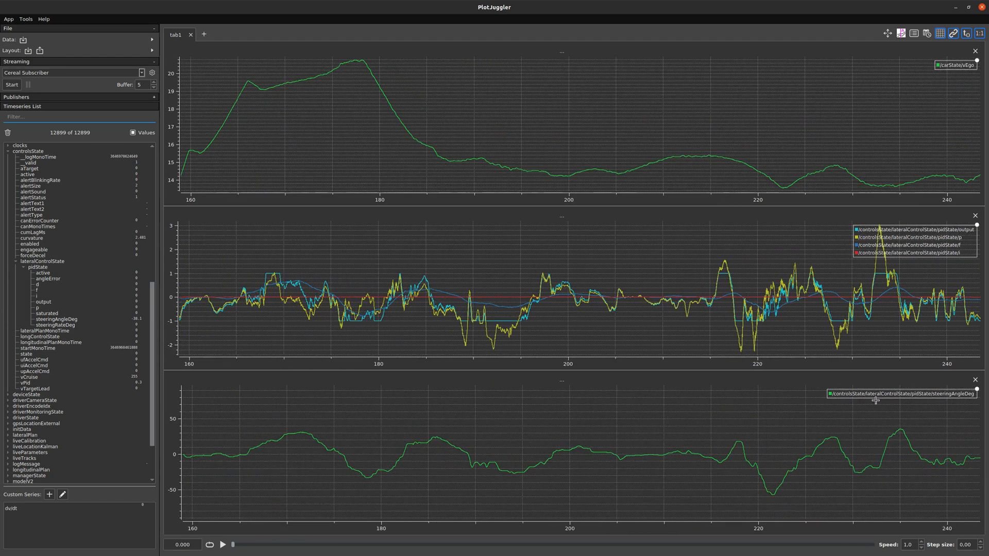
Close the steering angle plot and add a plot of carState steeringRateDeg between the vEgo and PID plots.
mouse_move(975, 383)
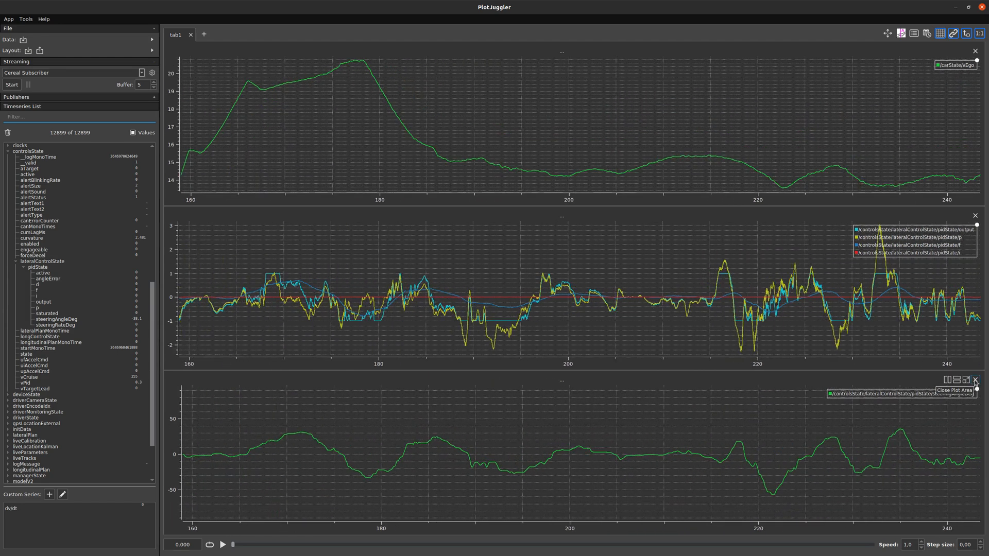
click(976, 380)
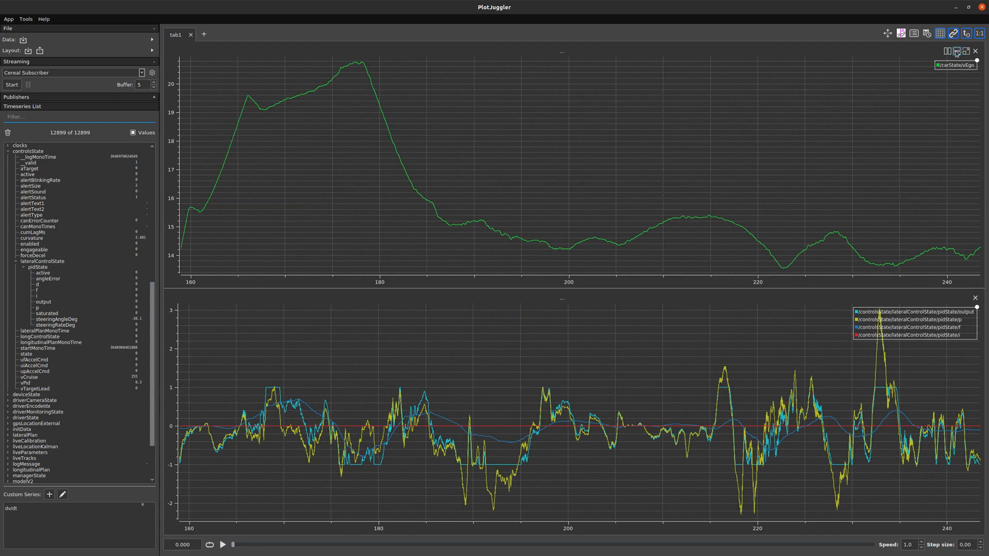
click(957, 52)
scroll(75, 290, up, 14)
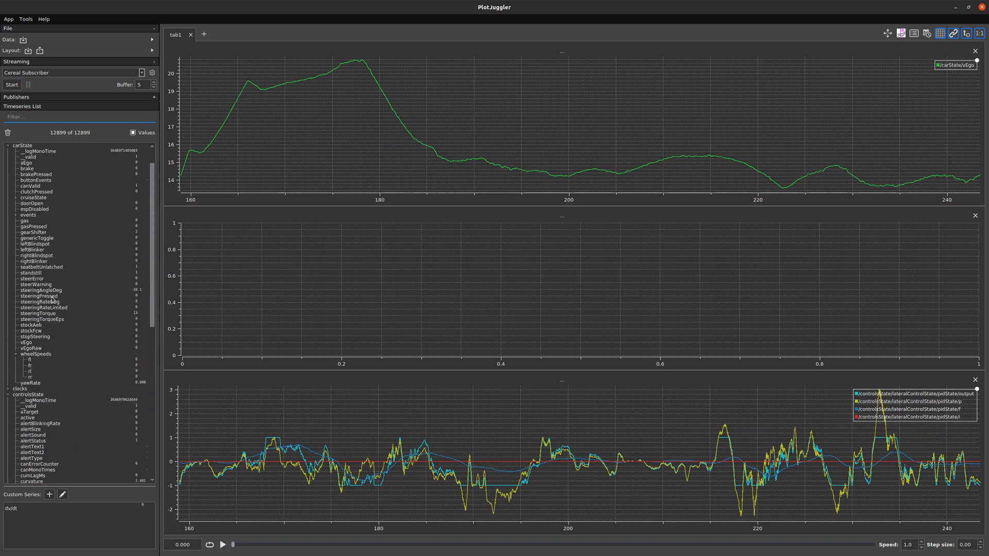
drag(48, 303, 262, 298)
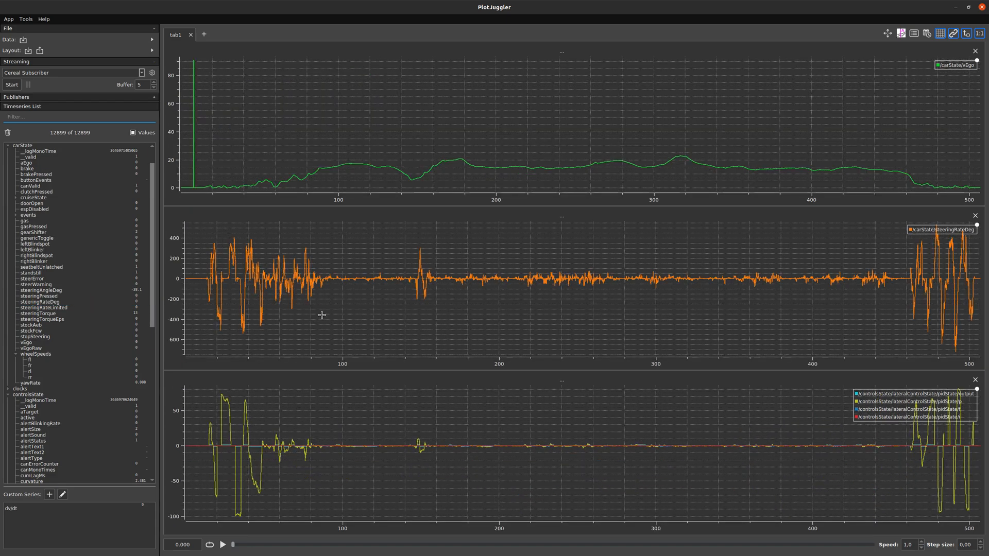
Inspect steeringRateDeg against vEgo in the early part of the drive, from about 20 to 90 seconds.
scroll(225, 274, up, 20)
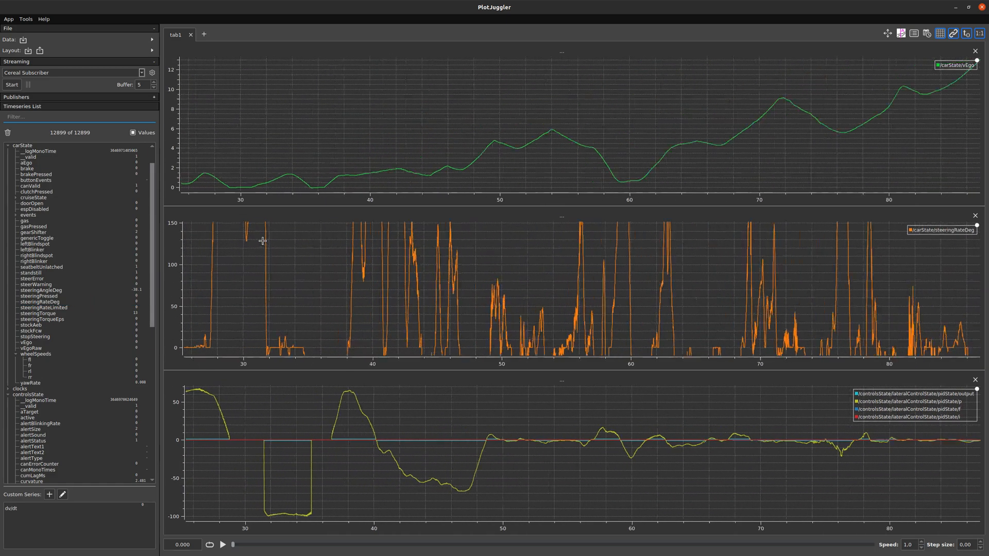
drag(263, 241, 276, 320)
scroll(269, 293, down, 12)
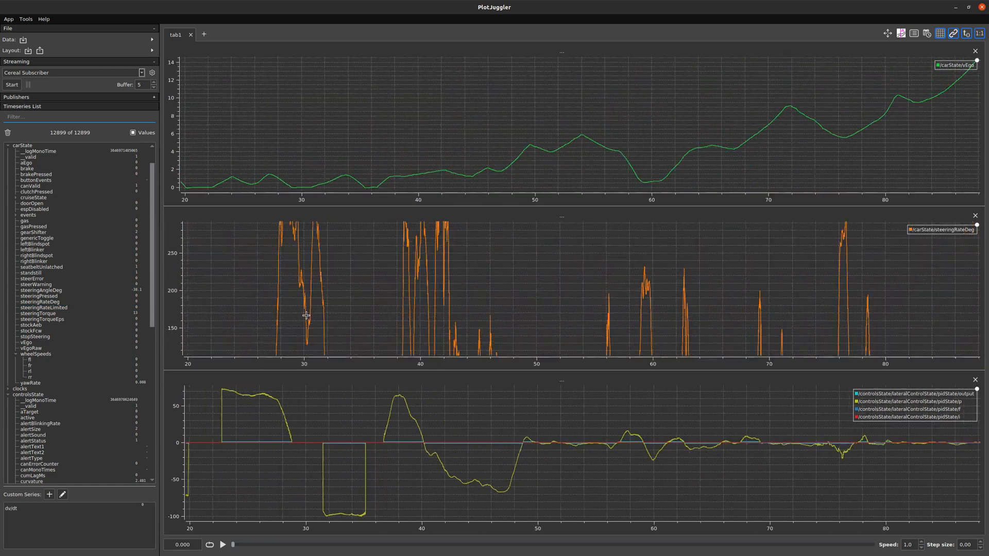
scroll(455, 313, down, 10)
scroll(448, 291, up, 4)
scroll(612, 320, down, 3)
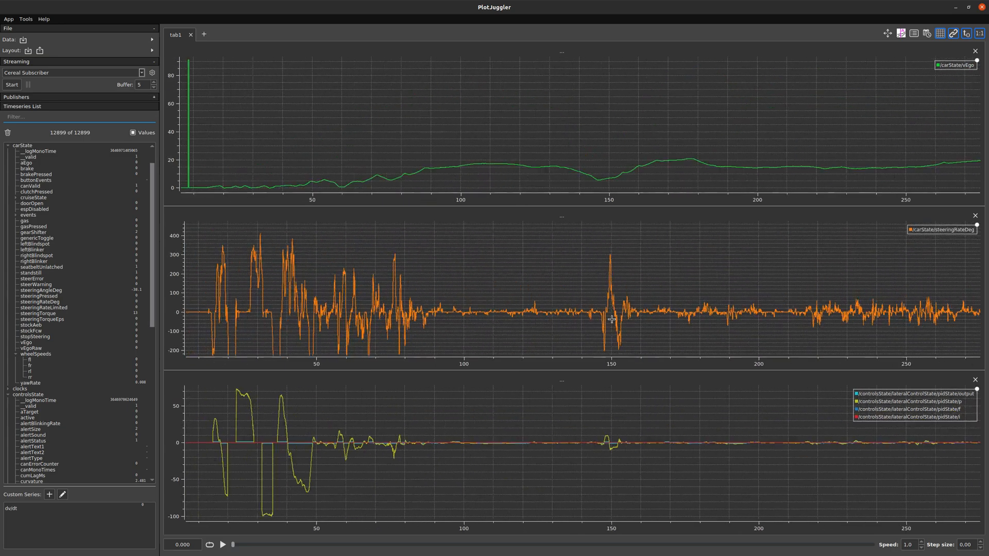
Examine the steeringRateDeg pulses against the PID terms around 170 to 171 seconds and across about 166 to 178 seconds.
scroll(748, 326, up, 7)
scroll(579, 288, up, 20)
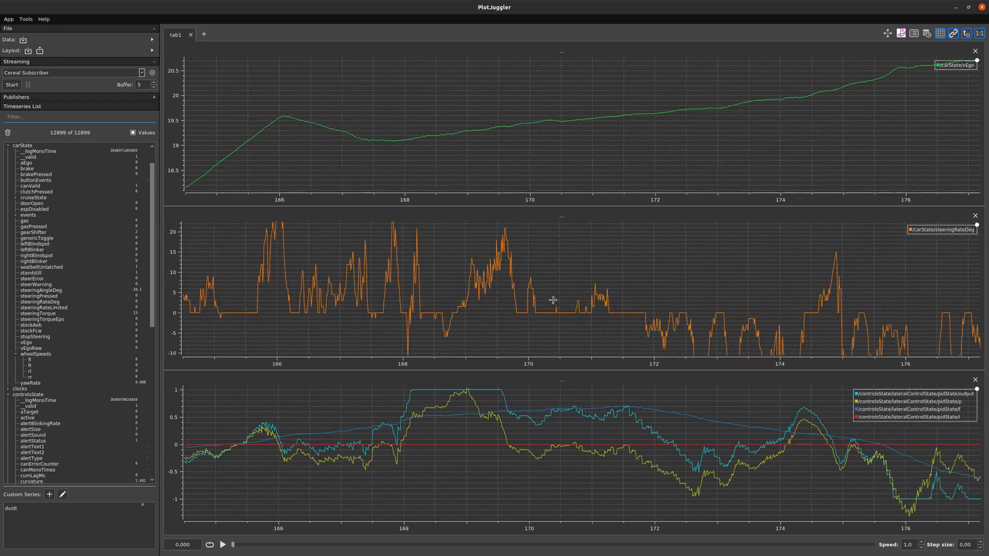
scroll(556, 320, up, 7)
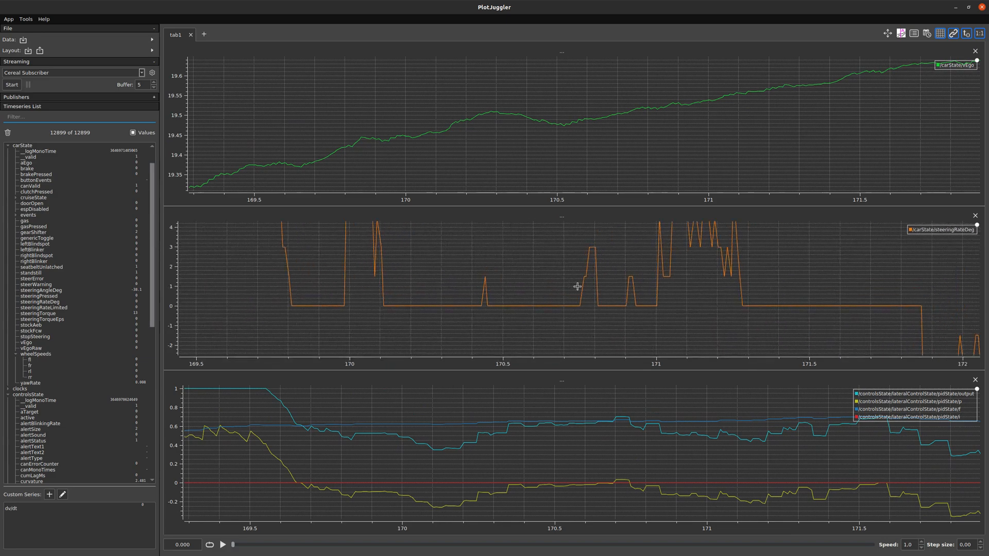
scroll(579, 331, down, 2)
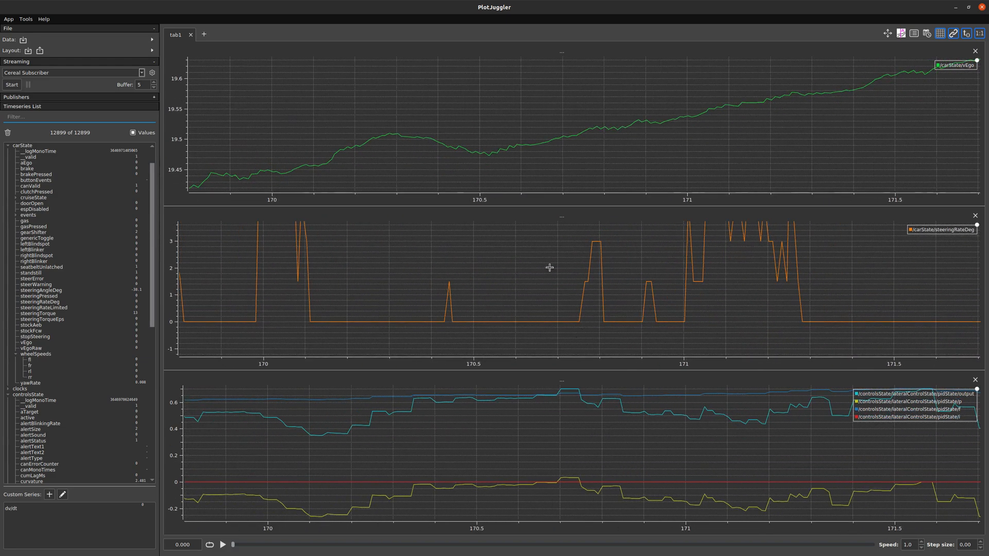
scroll(638, 291, down, 4)
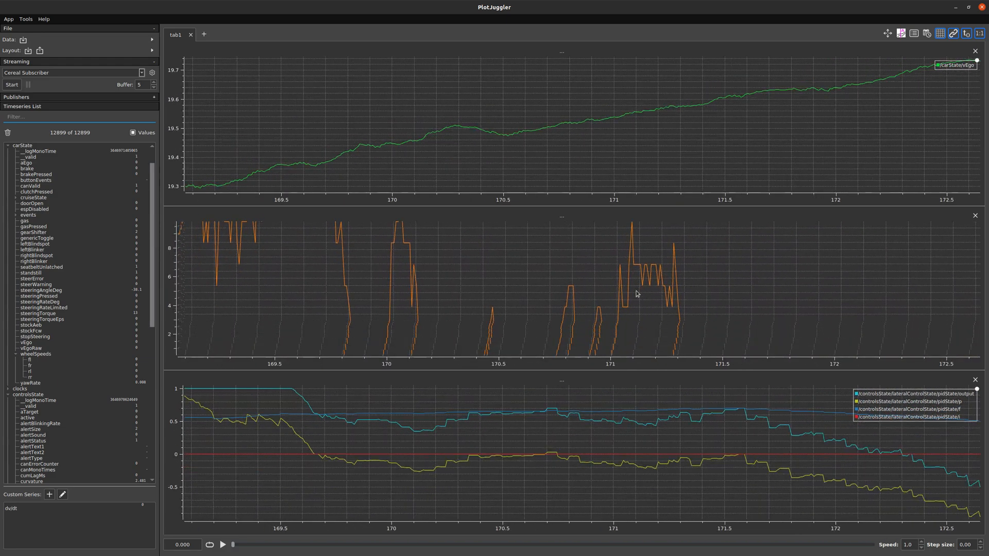
scroll(597, 316, up, 2)
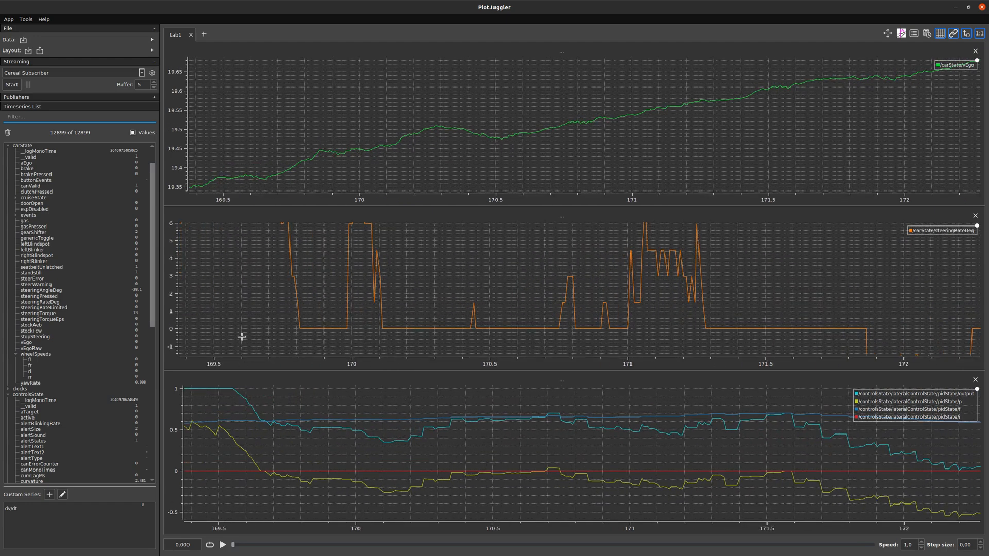
scroll(492, 311, up, 2)
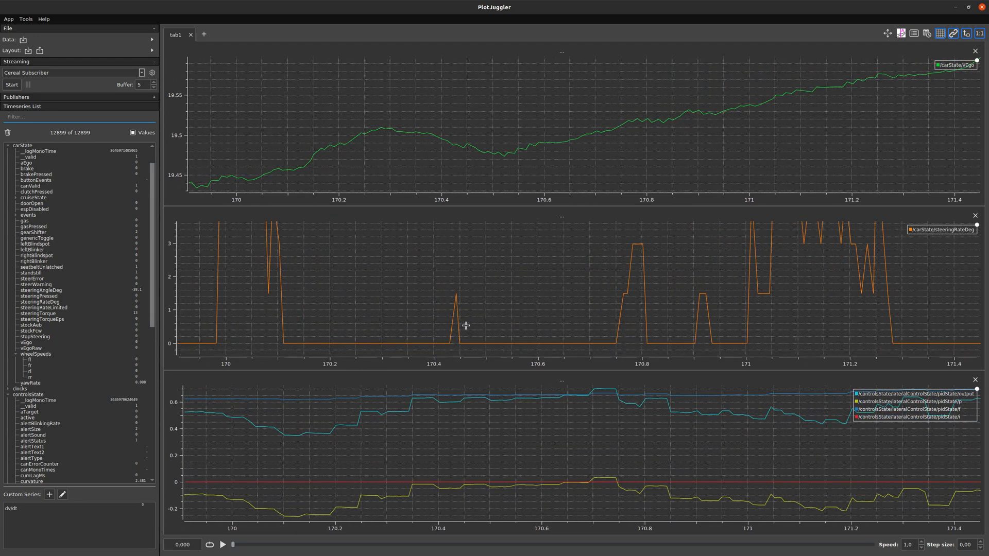
scroll(459, 315, up, 3)
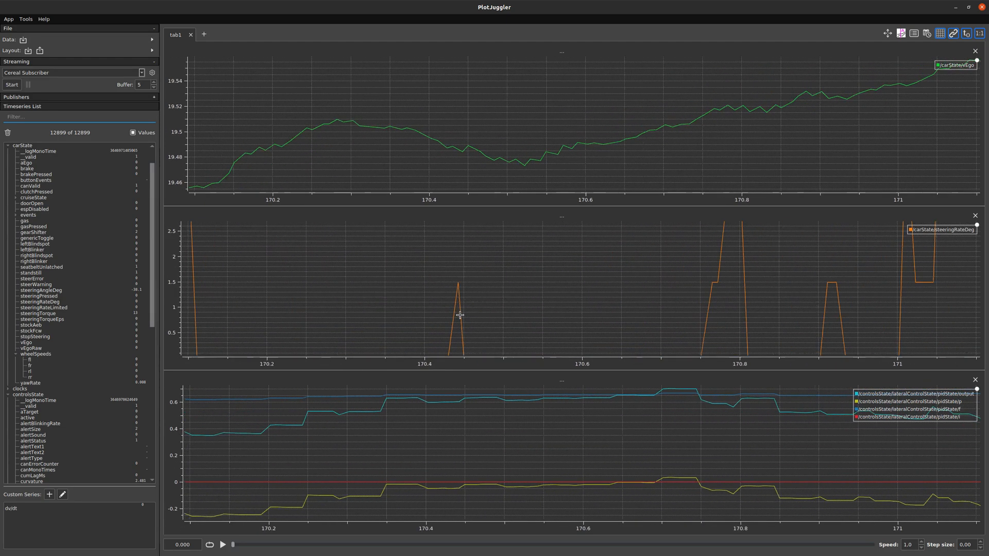
scroll(477, 307, down, 10)
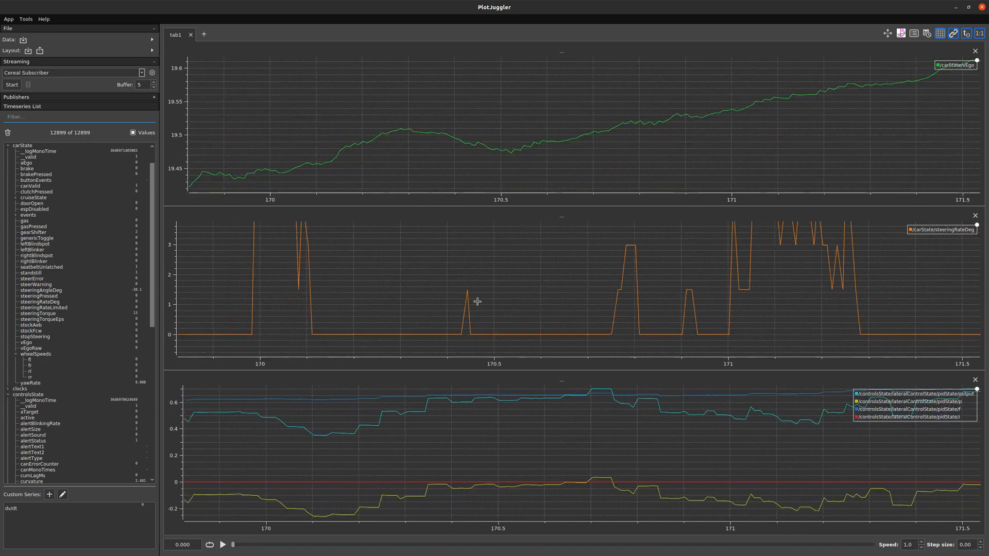
scroll(486, 334, down, 2)
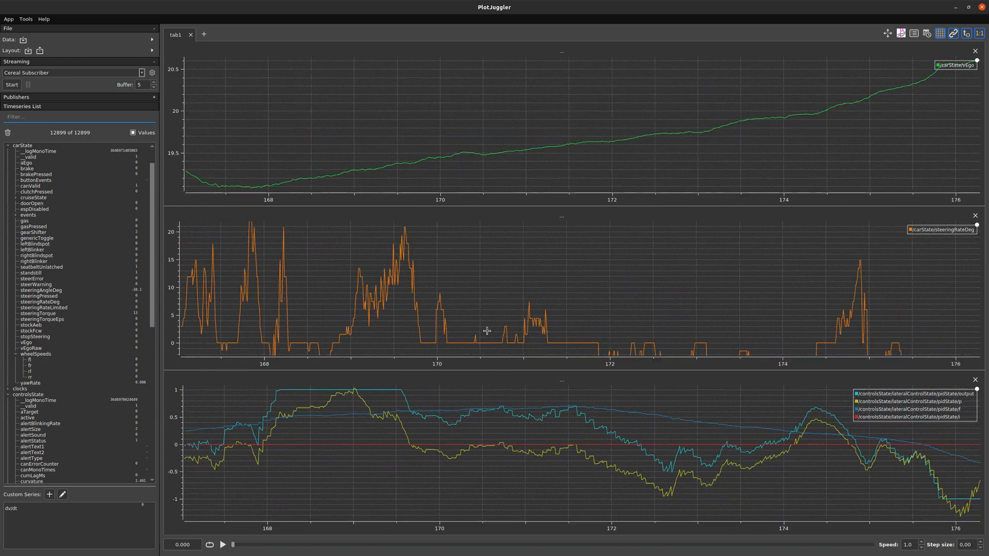
scroll(414, 317, down, 1)
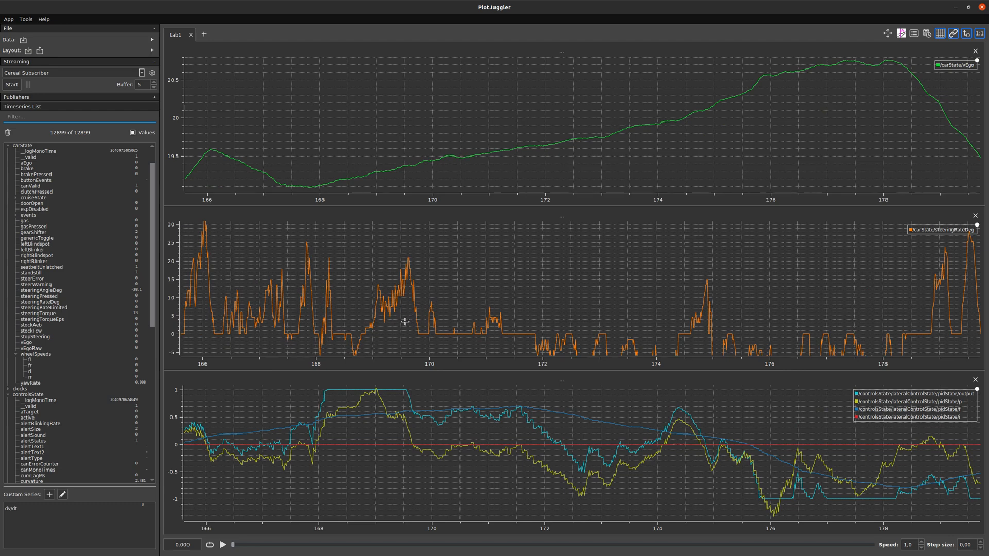
Close the lateral PID terms plot and fit the steeringRateDeg pulses between about 165 and 181 seconds in view.
scroll(404, 319, down, 1)
click(975, 381)
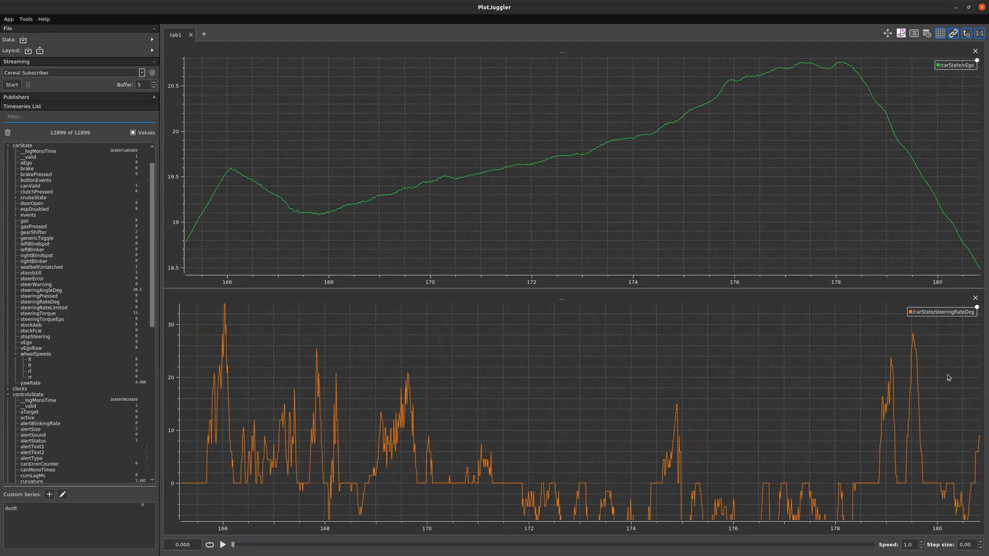
scroll(503, 440, down, 3)
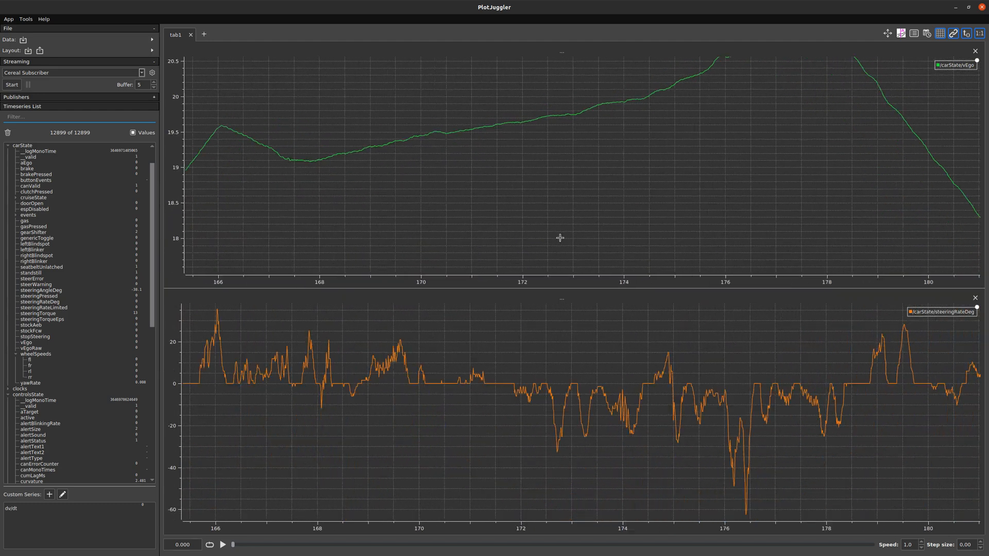
scroll(481, 384, up, 1)
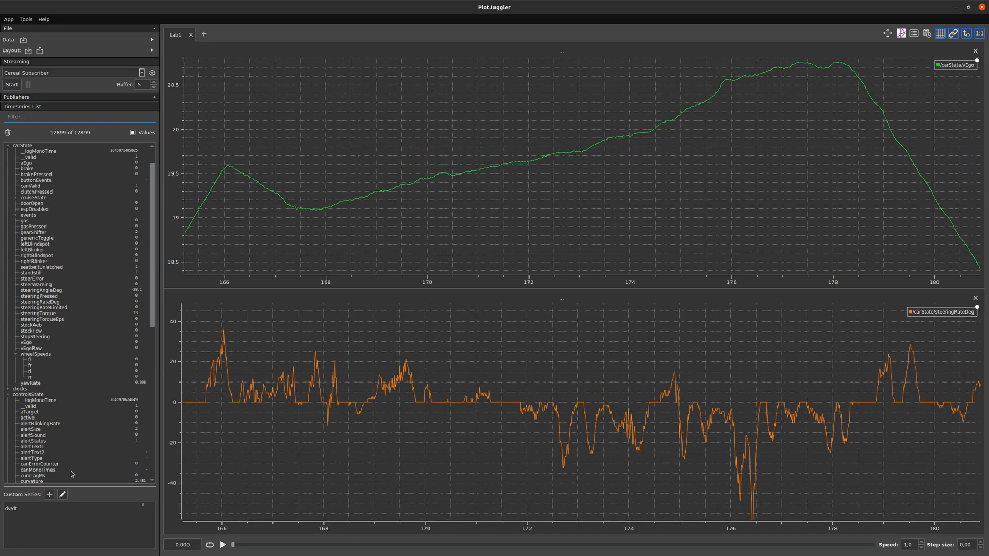
Start a custom series named "Smooth Steering rate" with /carState/steeringRateDeg as its input timeseries.
click(49, 494)
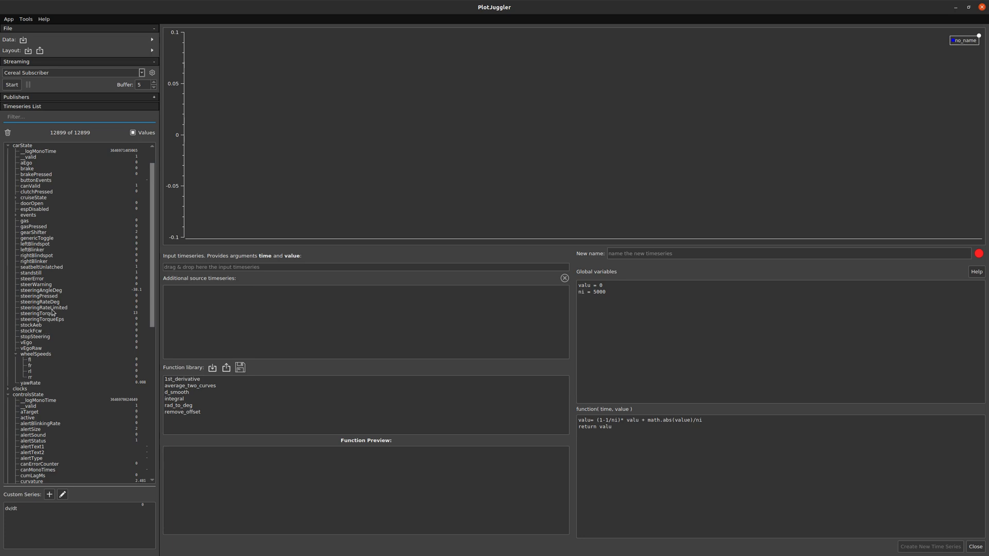
drag(52, 303, 226, 269)
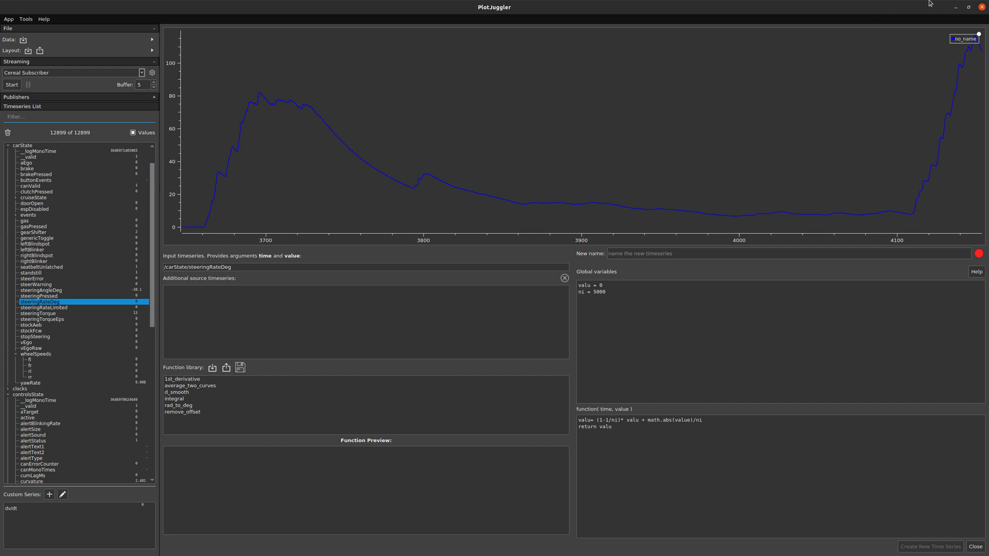
text(Smooth Steering rate)
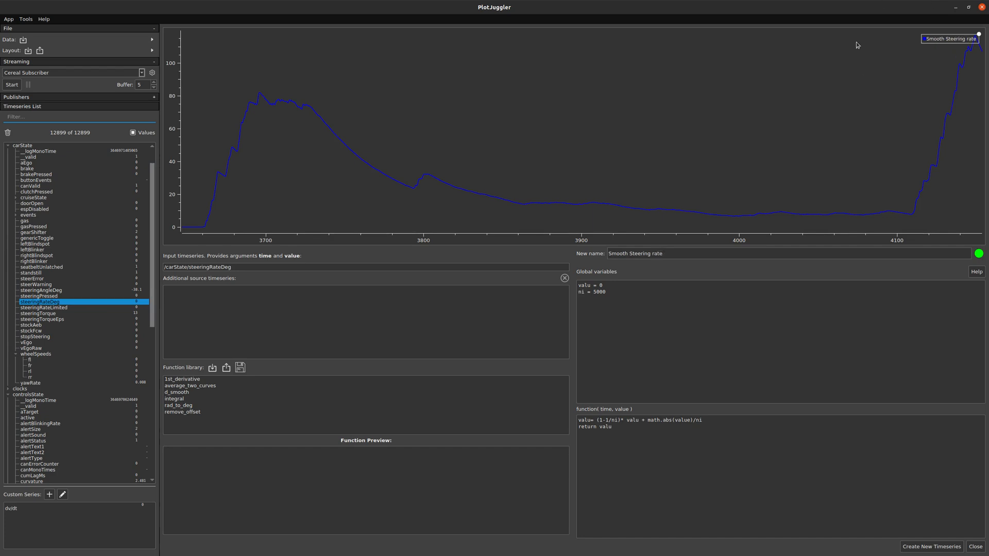
Clear the existing function code and set the global variables to output = 0 and ni = 100.
double_click(586, 286)
text(v)
drag(647, 444, 536, 391)
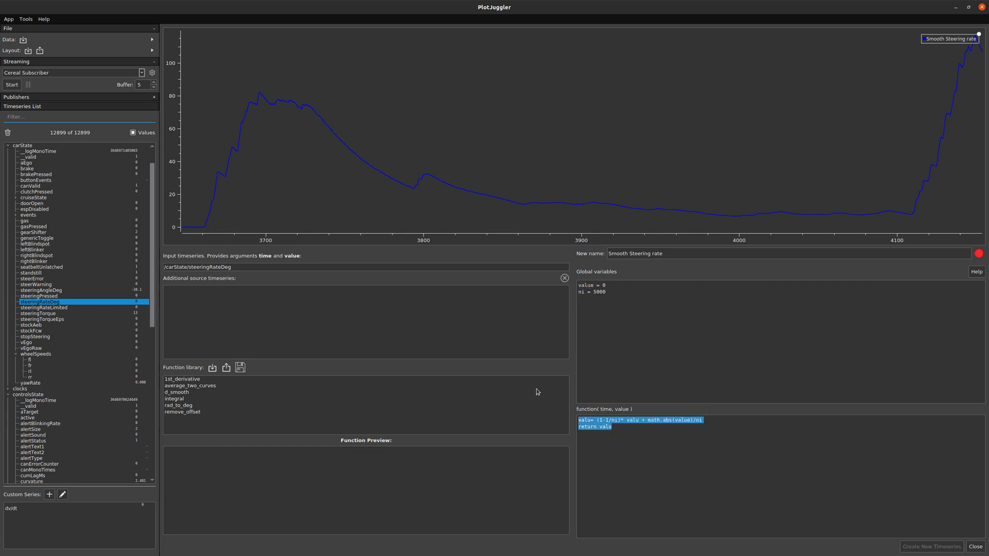
key(BackSpace)
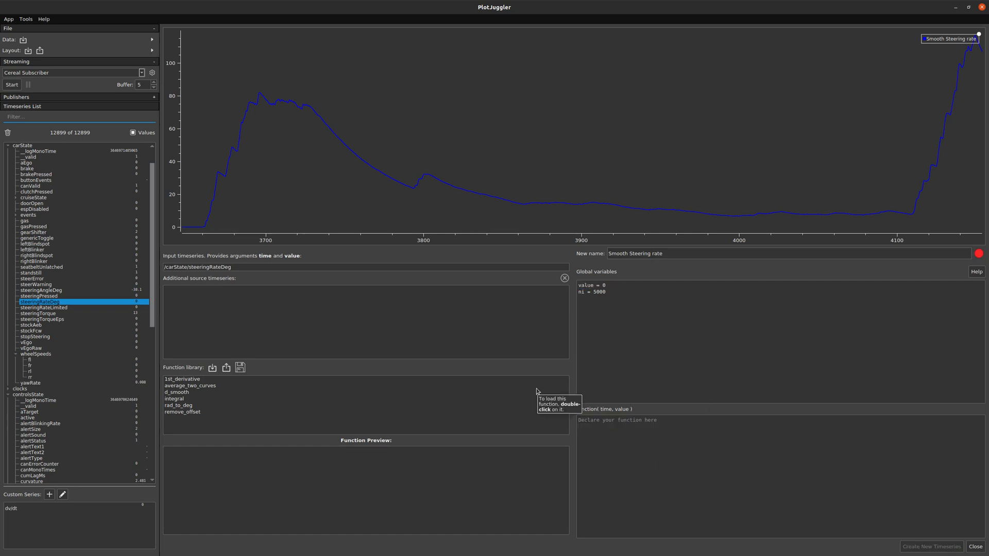
text(val)
key(BackSpace)
double_click(585, 284)
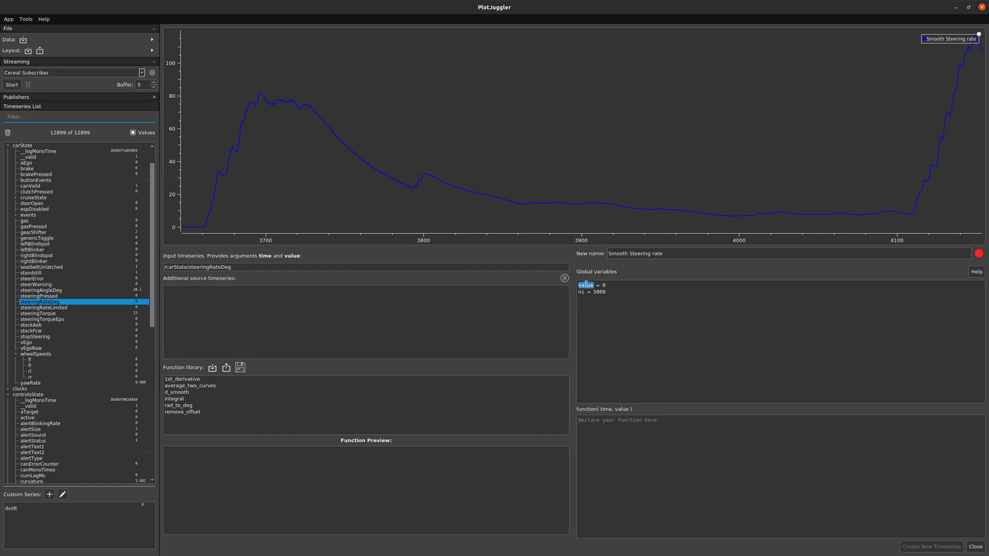
text(output)
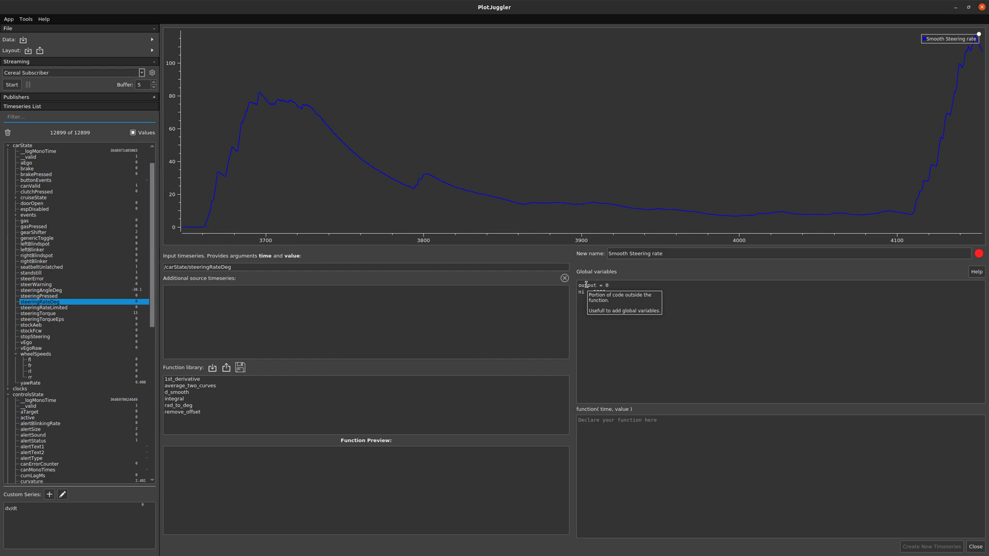
click(628, 294)
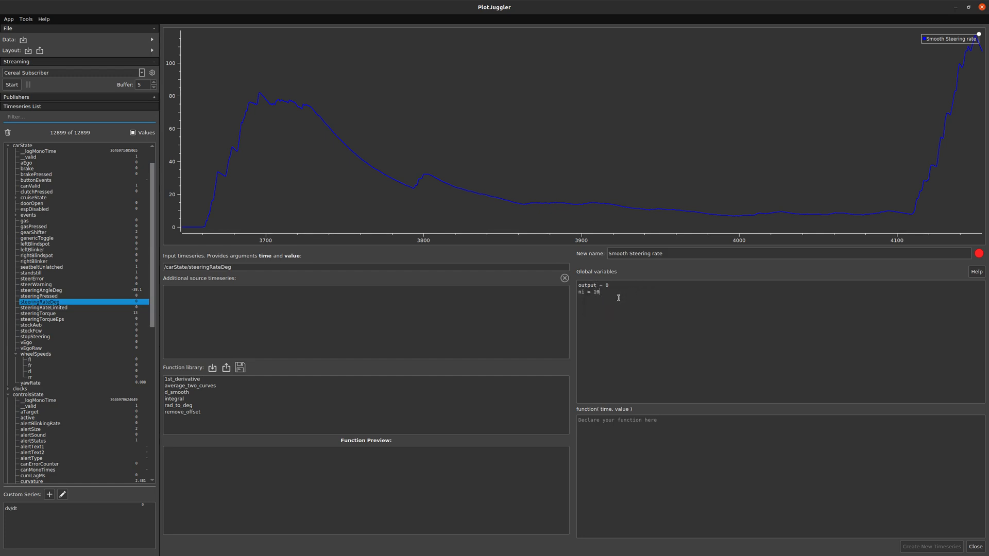
Write the function output = (1-1/ni)*output + value / ni with return output, and create the new timeseries.
click(625, 430)
text(output = (1)
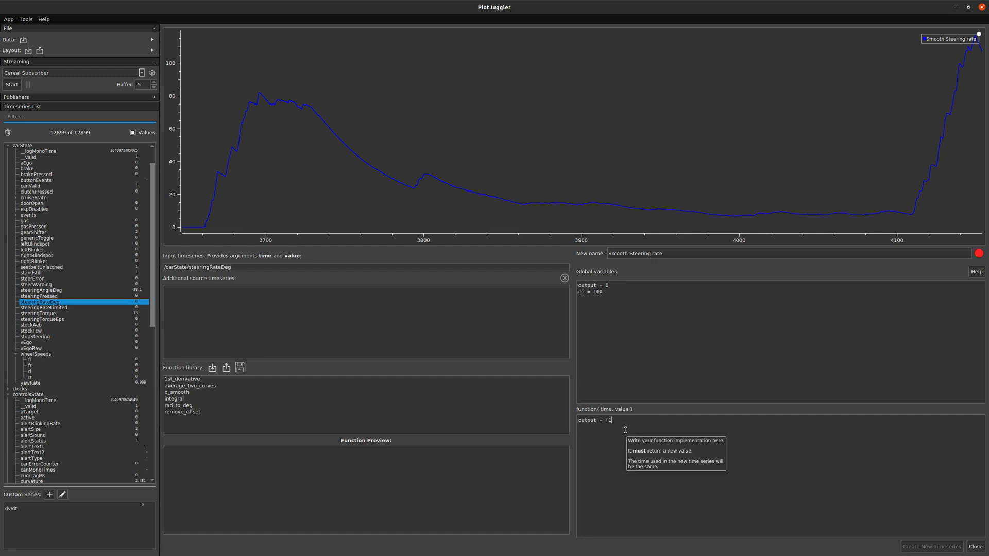
text(-1/n)
text(i)*output + value / ni)
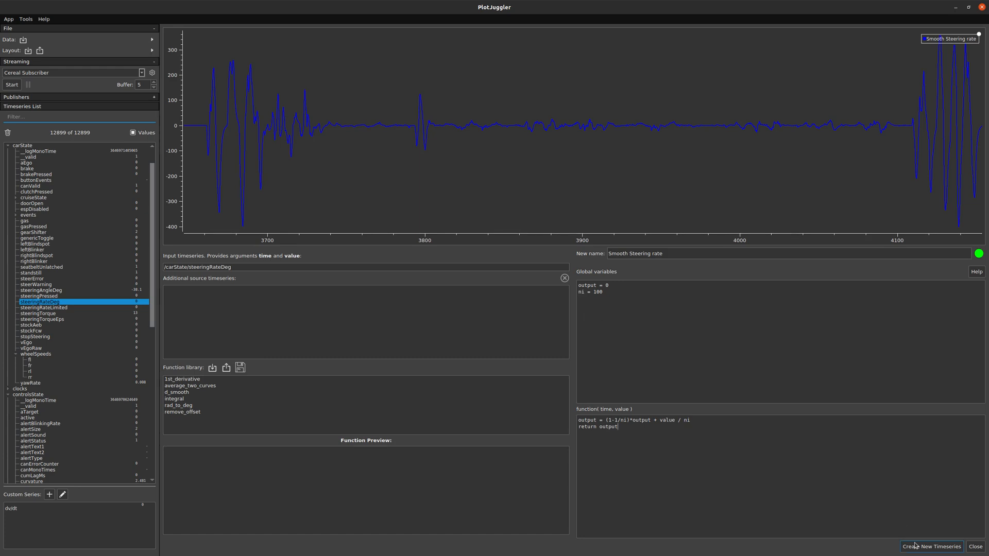
click(931, 547)
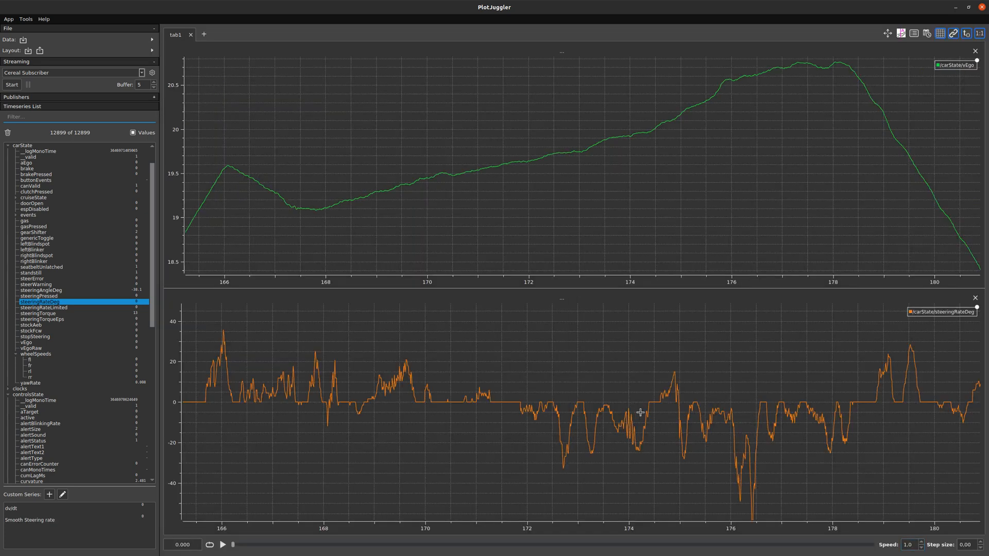
Overlay the Smooth Steering rate series on the steeringRateDeg plot.
drag(31, 521, 458, 400)
scroll(448, 394, up, 15)
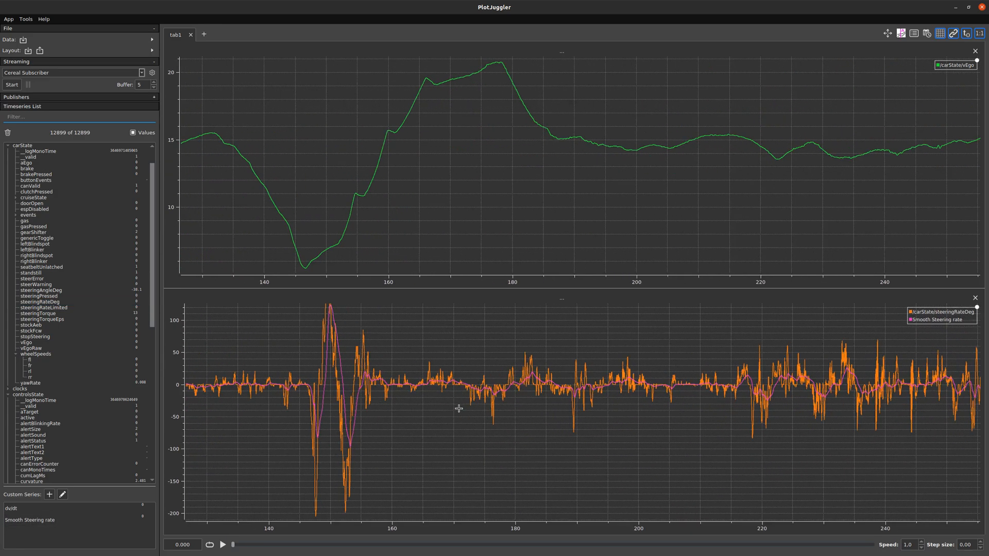
scroll(464, 379, down, 5)
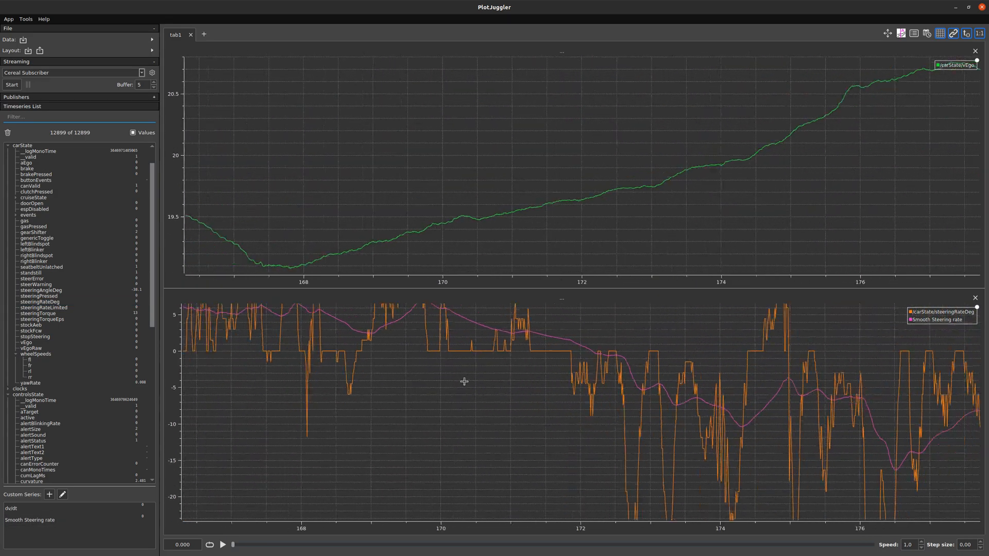
scroll(700, 412, down, 1)
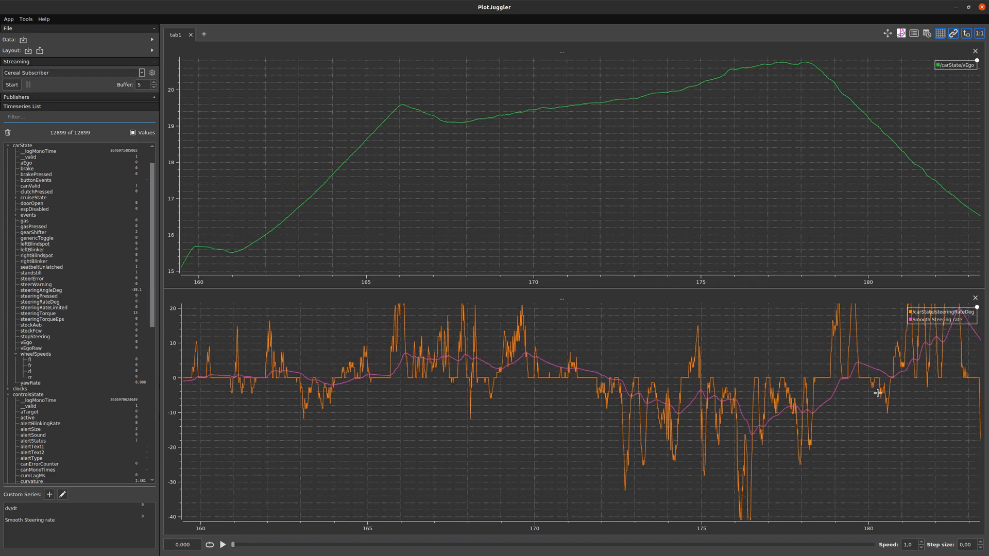
Compare the Smooth Steering rate curve with the raw steeringRateDeg pulses between about 150 and 230 seconds.
scroll(896, 380, up, 1)
scroll(697, 419, down, 3)
scroll(721, 422, up, 2)
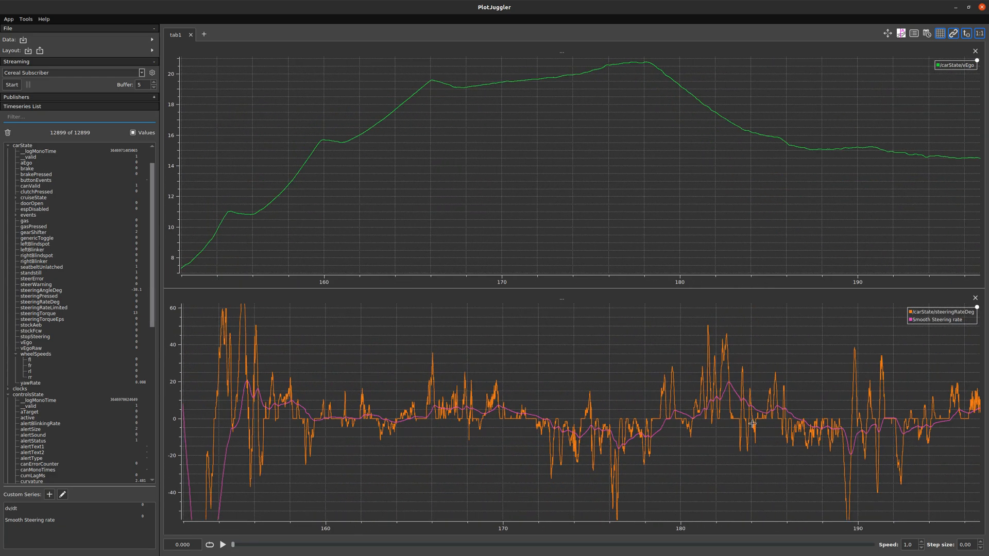
scroll(955, 436, up, 3)
scroll(698, 406, up, 2)
scroll(607, 442, down, 3)
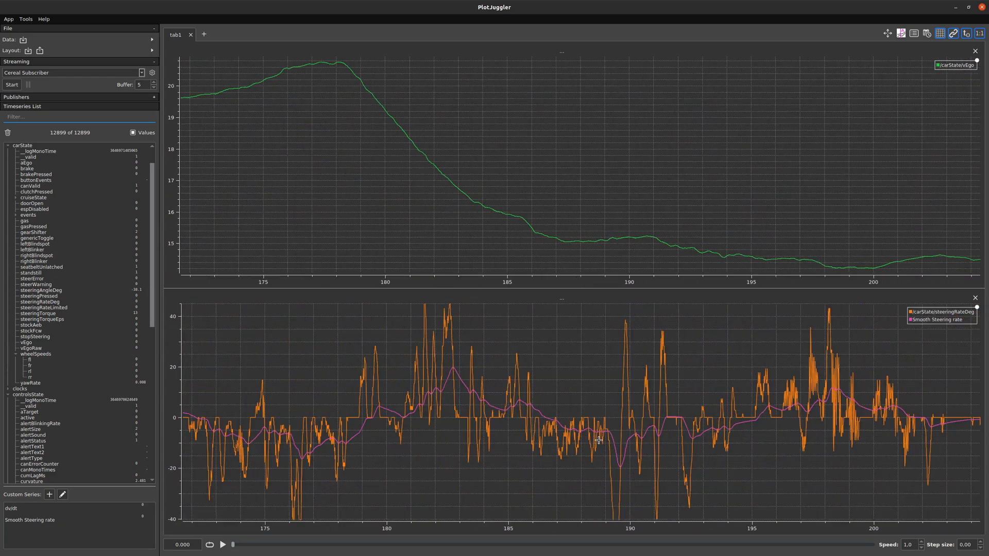
scroll(958, 411, up, 3)
scroll(669, 433, up, 3)
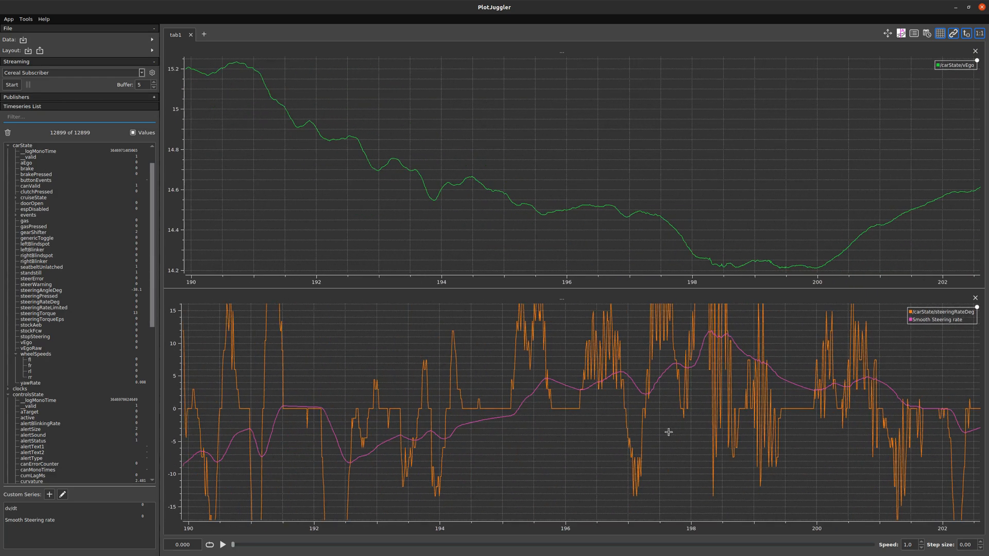
scroll(744, 432, down, 3)
scroll(810, 448, up, 4)
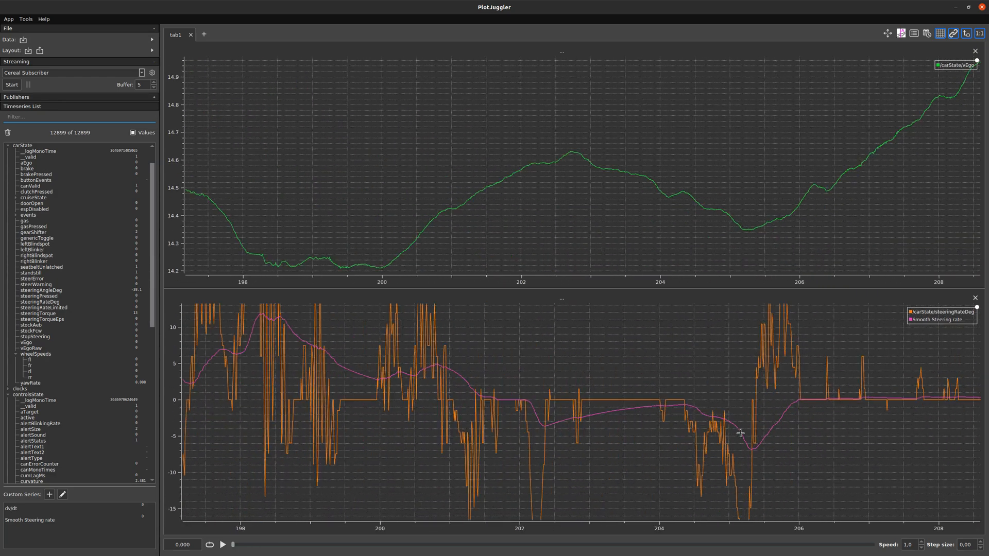
scroll(791, 423, down, 2)
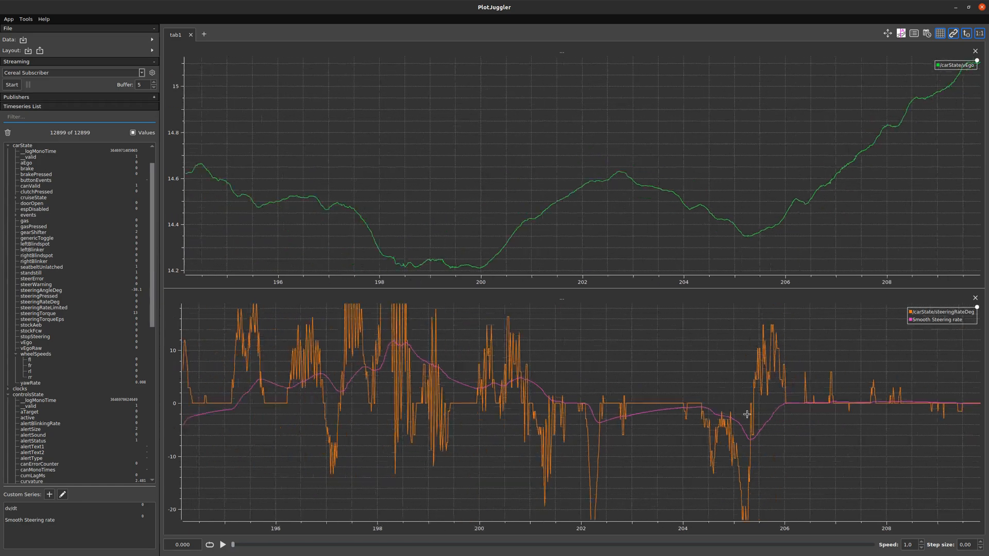
scroll(628, 433, up, 2)
scroll(710, 430, up, 4)
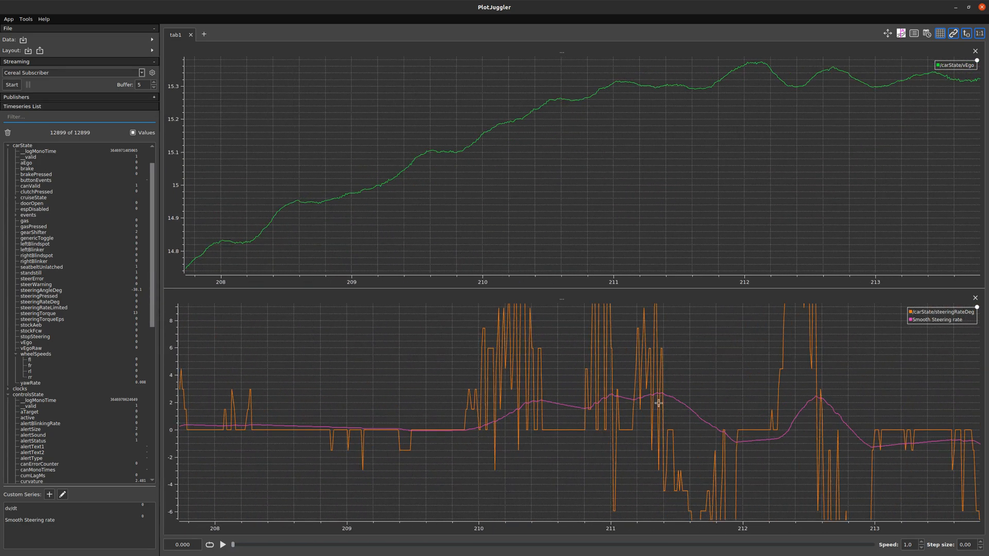
scroll(751, 410, down, 3)
scroll(513, 419, down, 4)
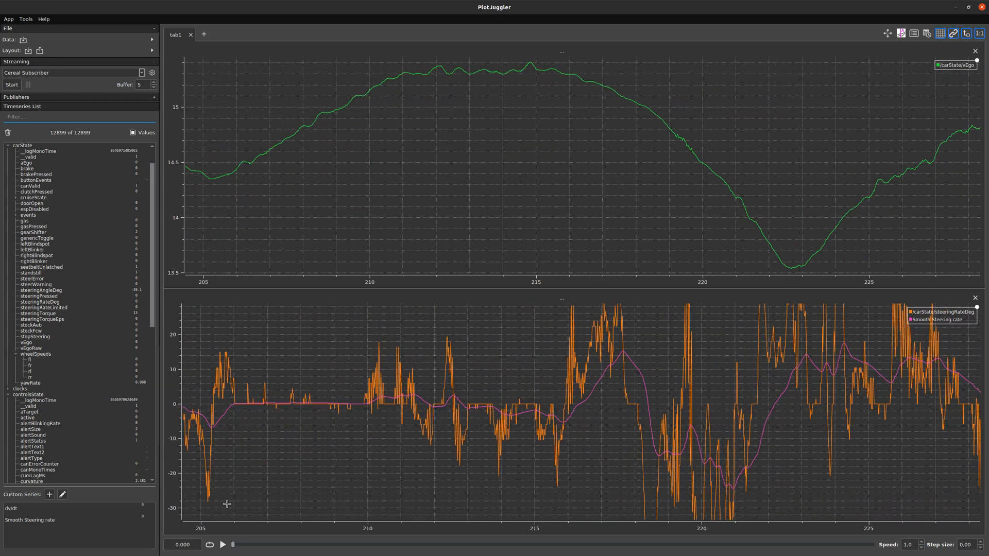
Set ni to 10000 in the Smooth Steering rate series and check the updated curve against steeringRateDeg.
click(40, 521)
click(63, 494)
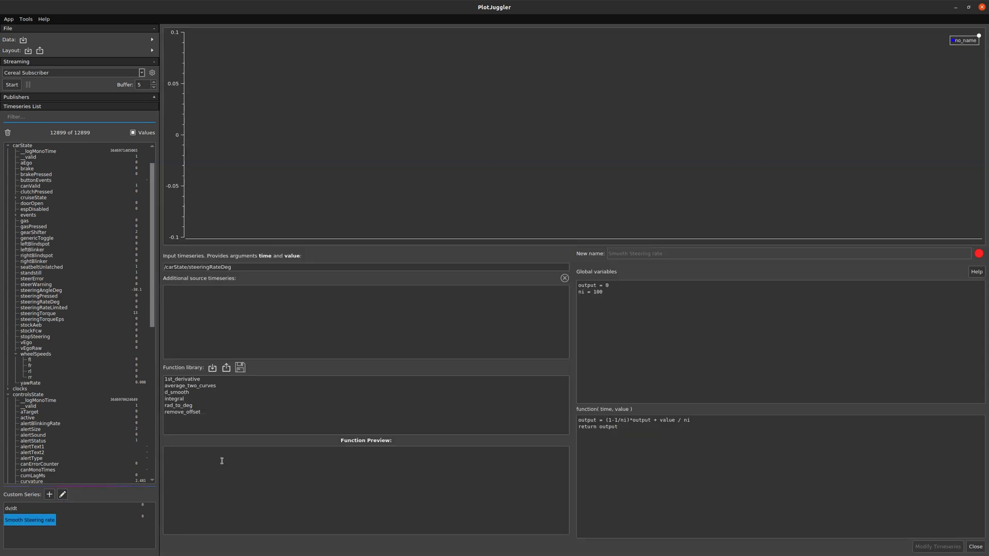
click(608, 293)
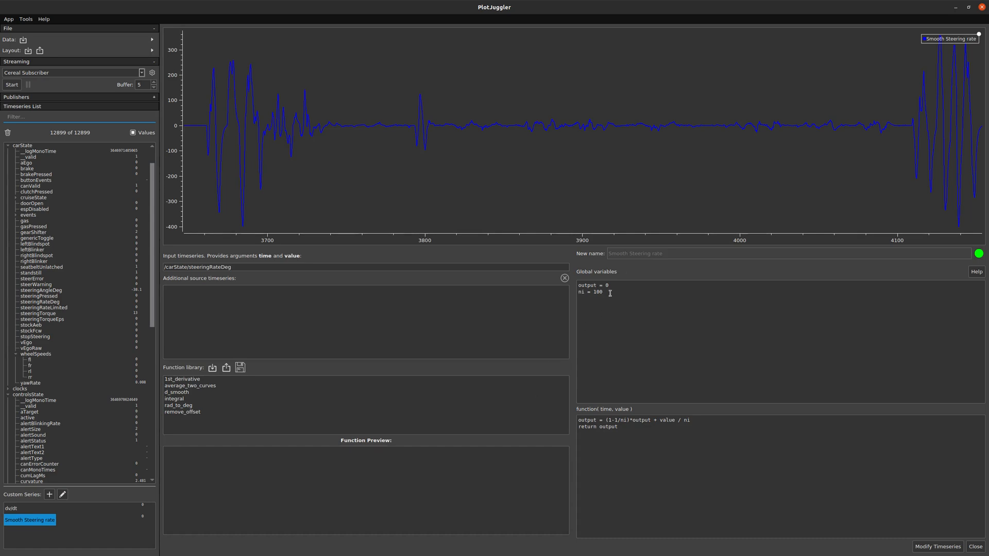
key(BackSpace)
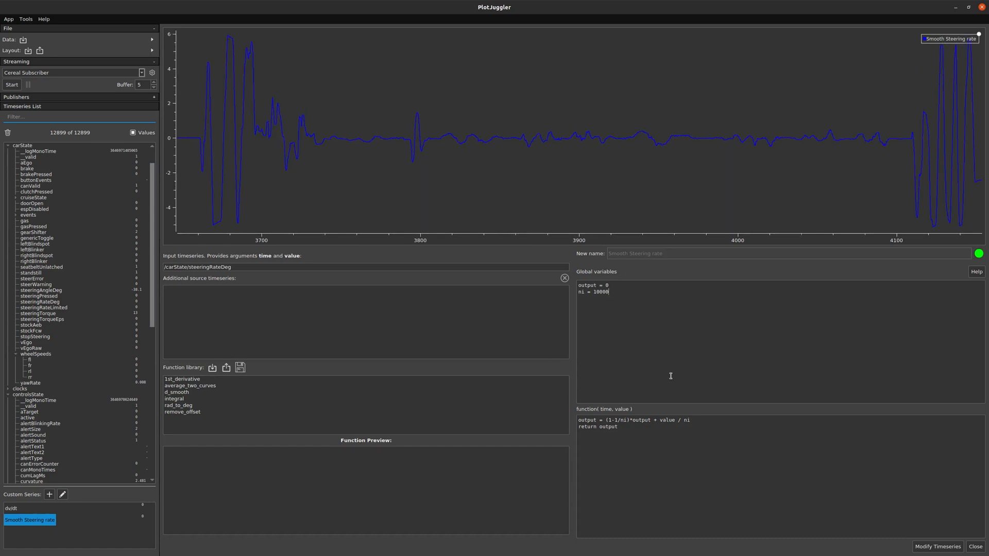
click(937, 546)
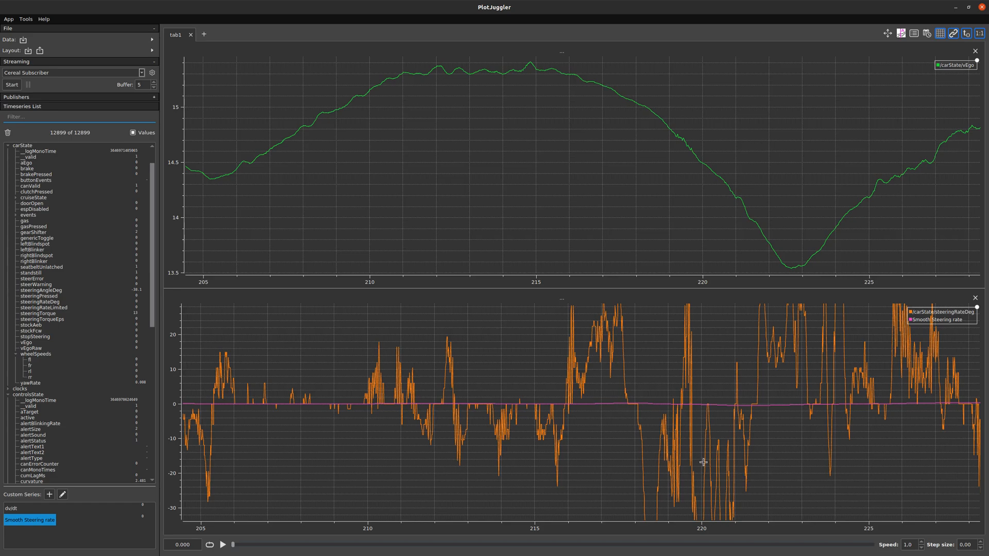
scroll(716, 414, down, 2)
scroll(878, 440, up, 4)
scroll(886, 438, down, 13)
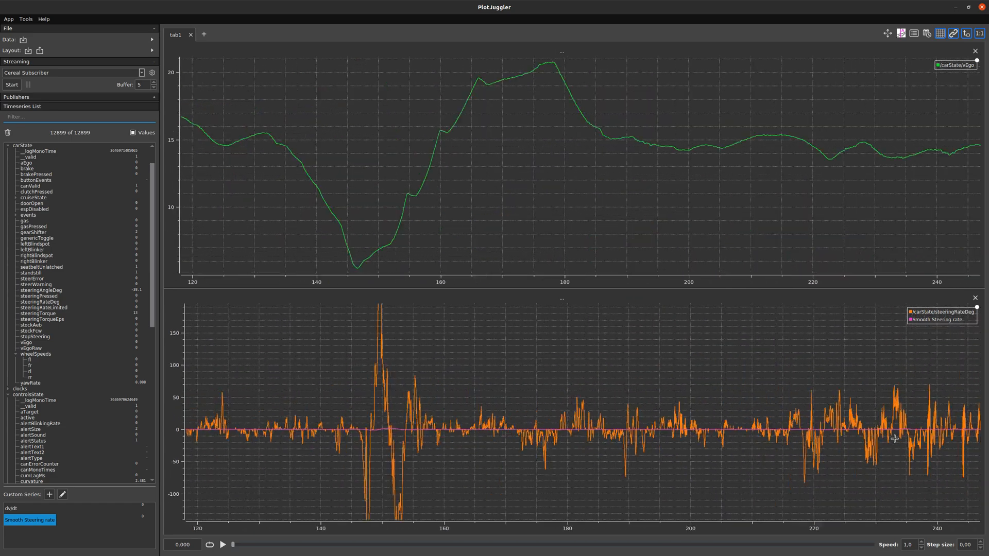
scroll(564, 431, up, 6)
scroll(330, 428, up, 6)
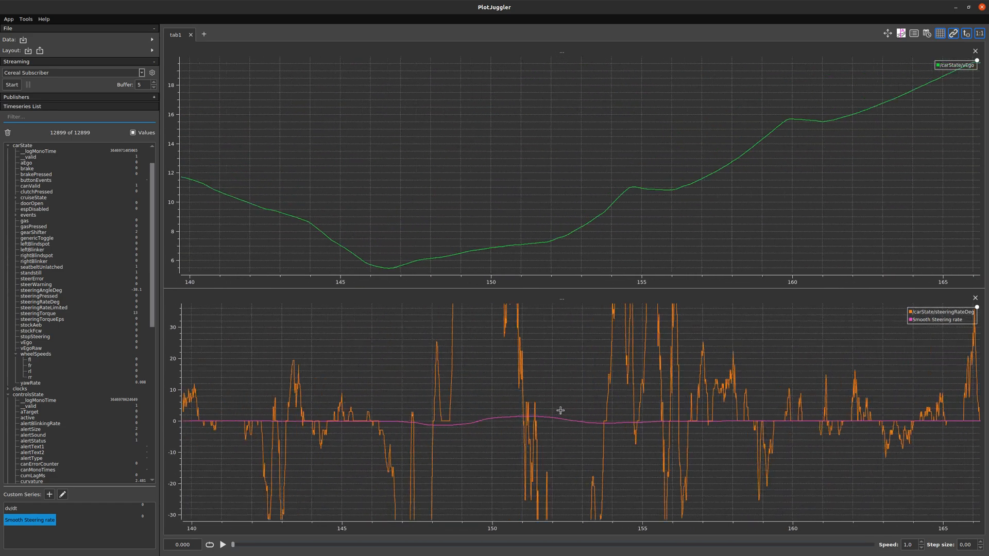
Lower ni in the Smooth Steering rate series below 10000 and check the updated curve in the early part of the drive.
click(63, 495)
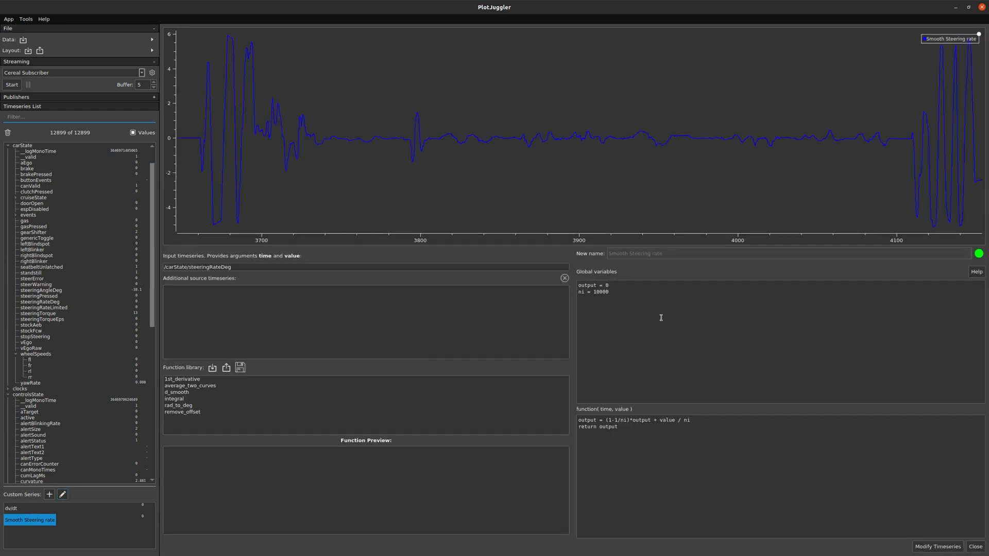
click(935, 548)
scroll(506, 418, down, 4)
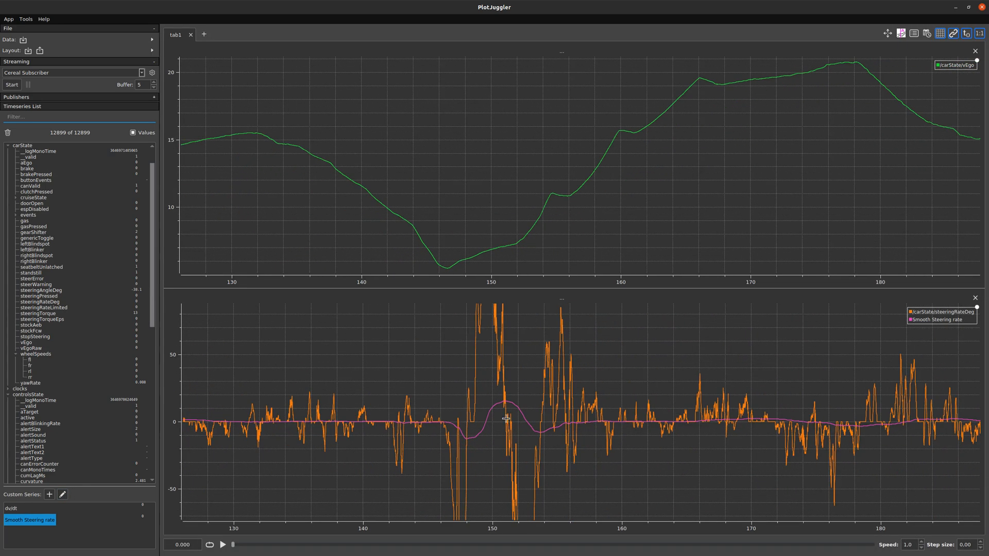
scroll(506, 418, down, 3)
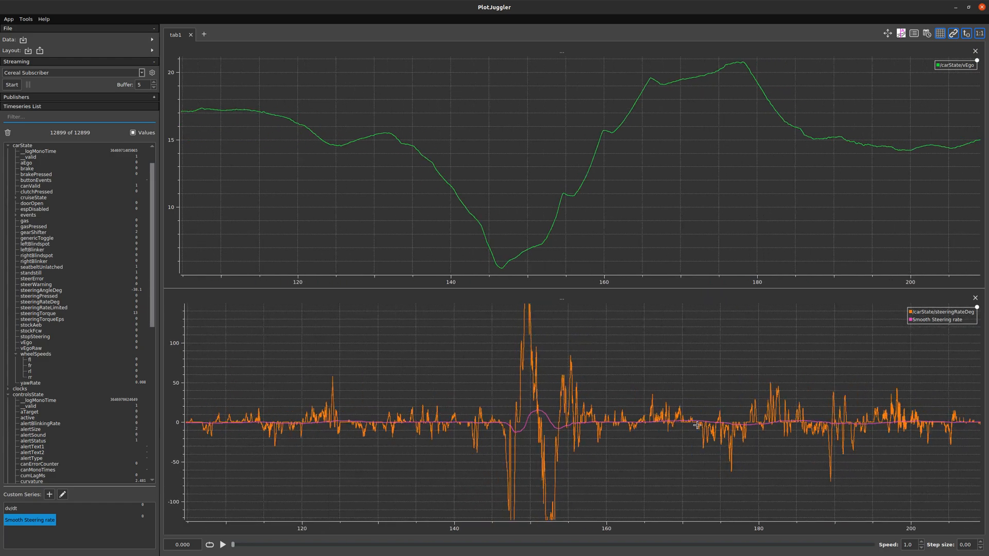
scroll(697, 425, down, 5)
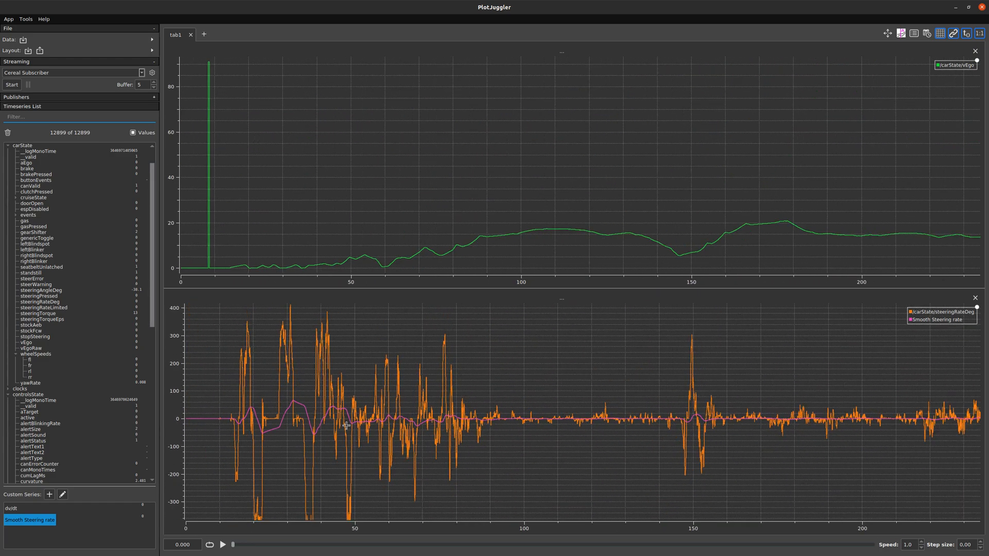
scroll(346, 425, up, 6)
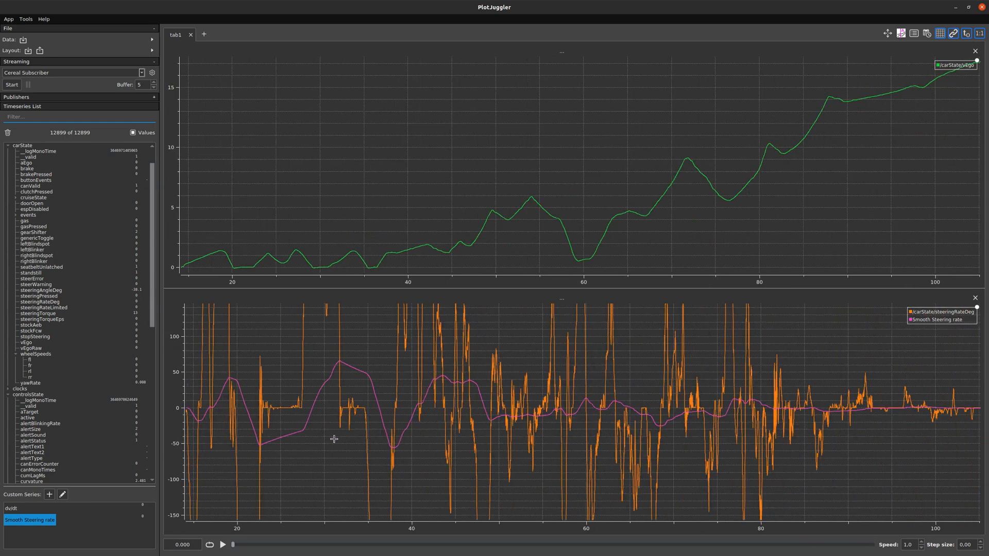
Compare the Smooth Steering rate curve with steeringRateDeg over the whole drive and closely between about 198 and 220 seconds.
scroll(272, 336, down, 2)
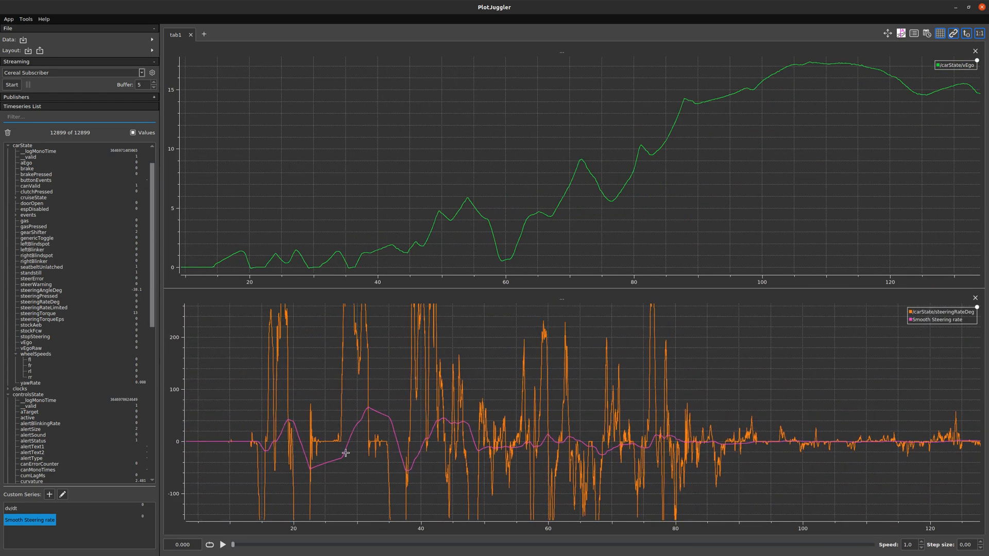
scroll(370, 429, down, 3)
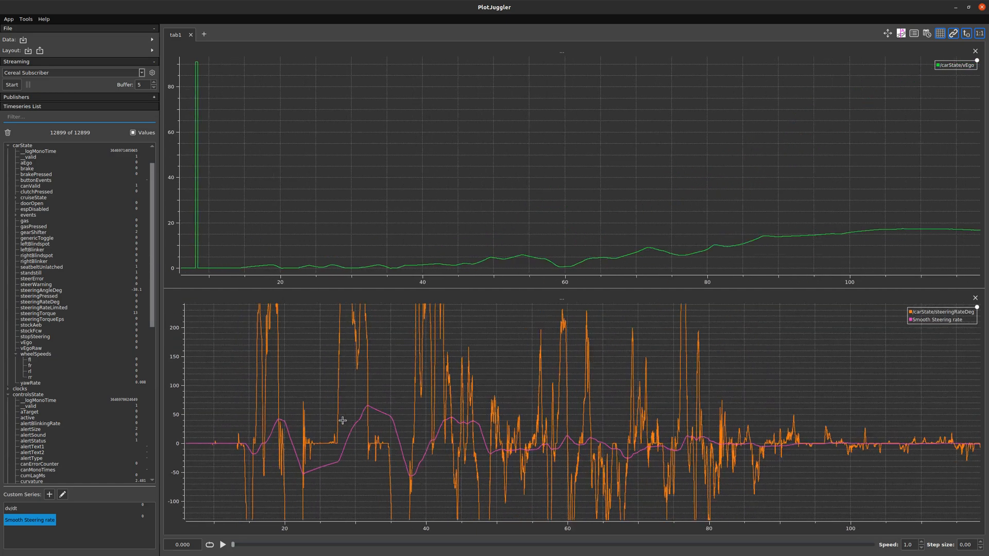
scroll(333, 370, down, 3)
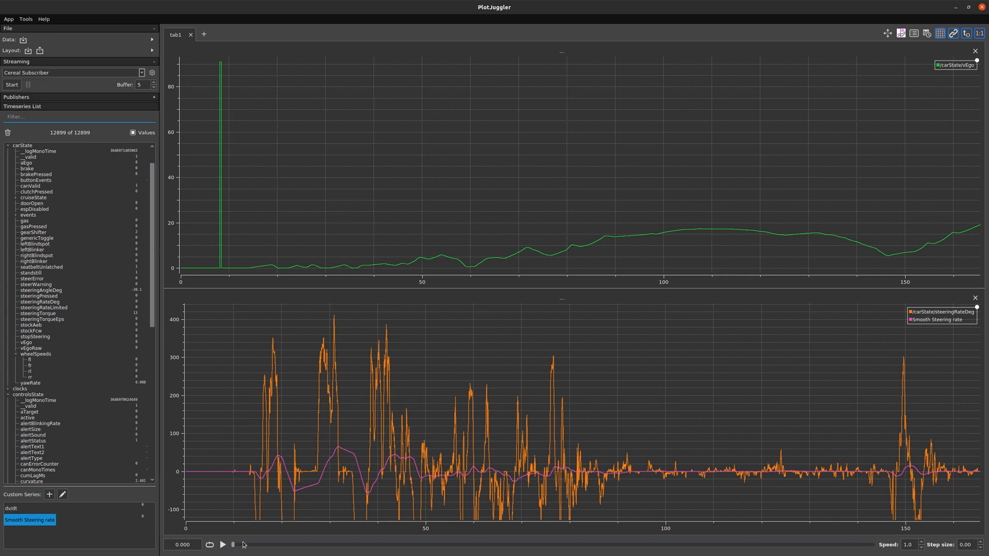
scroll(256, 427, down, 3)
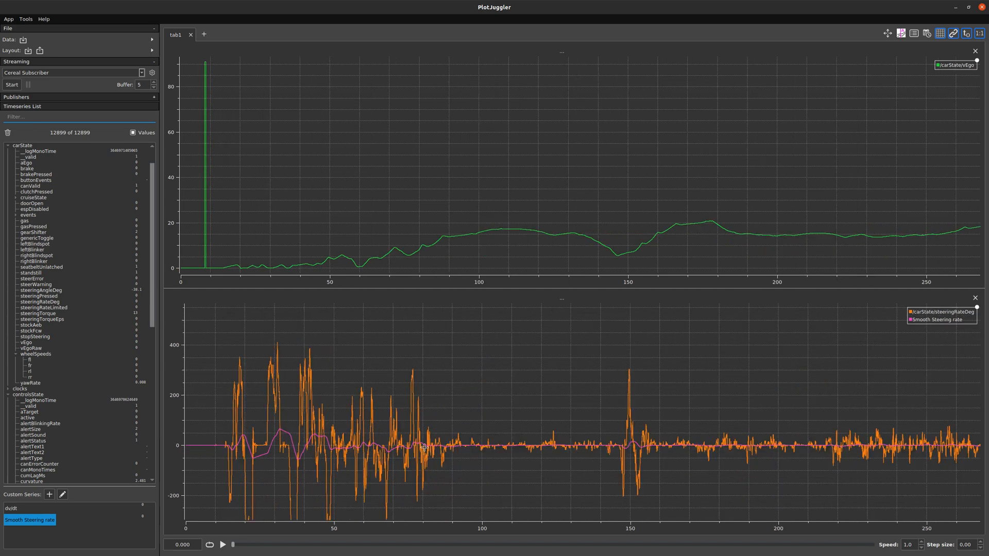
scroll(445, 438, down, 1)
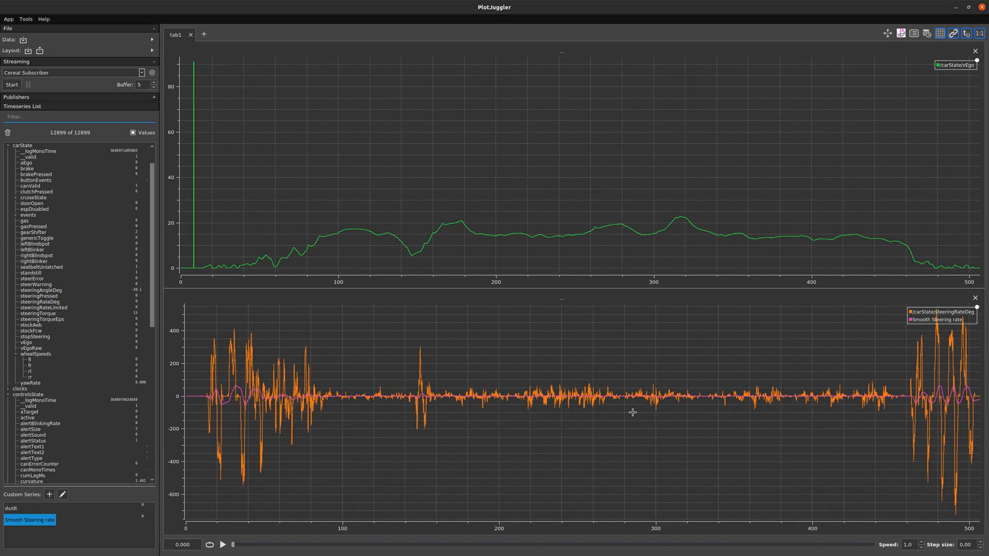
scroll(633, 410, up, 5)
scroll(281, 386, up, 4)
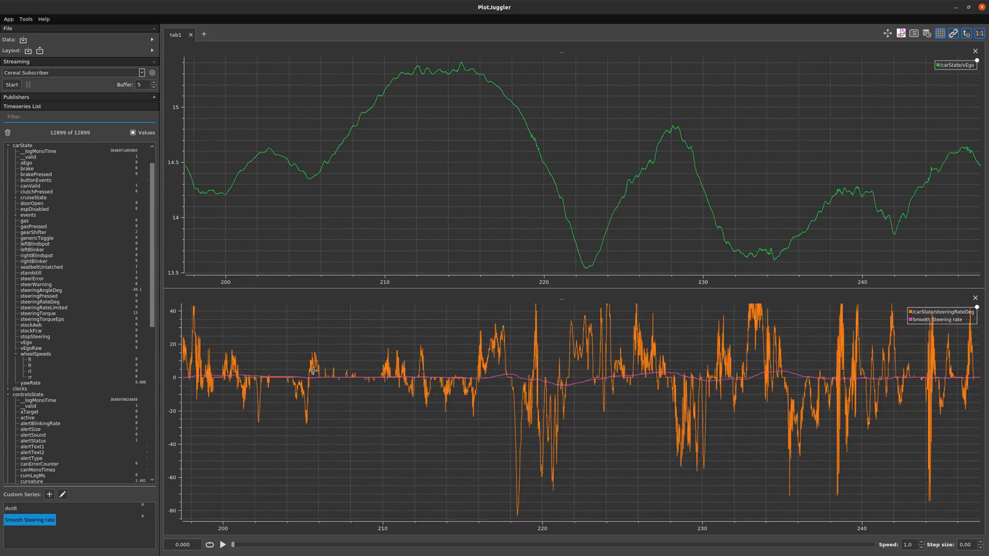
scroll(249, 385, up, 2)
scroll(388, 346, up, 2)
scroll(415, 419, up, 1)
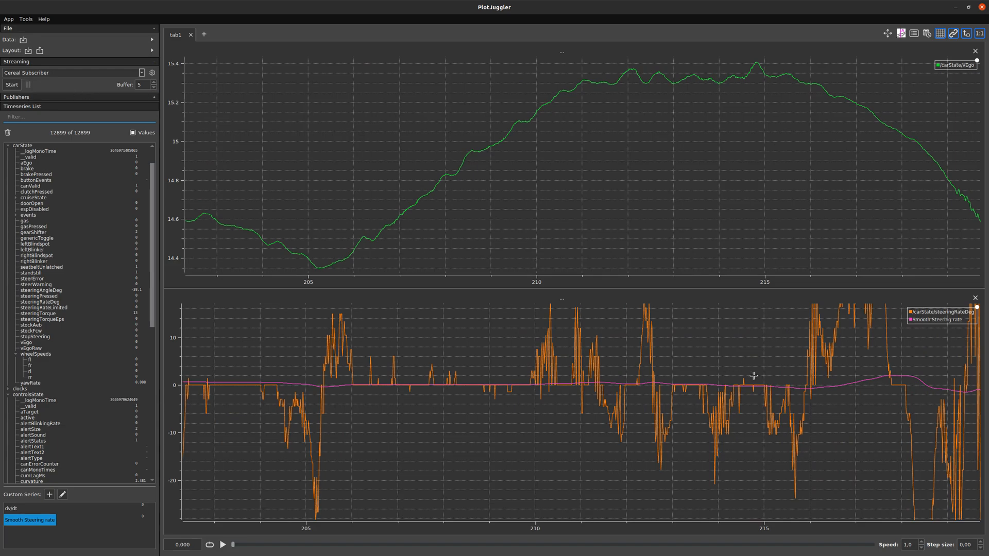
scroll(797, 375, down, 2)
scroll(797, 375, down, 13)
scroll(832, 380, up, 11)
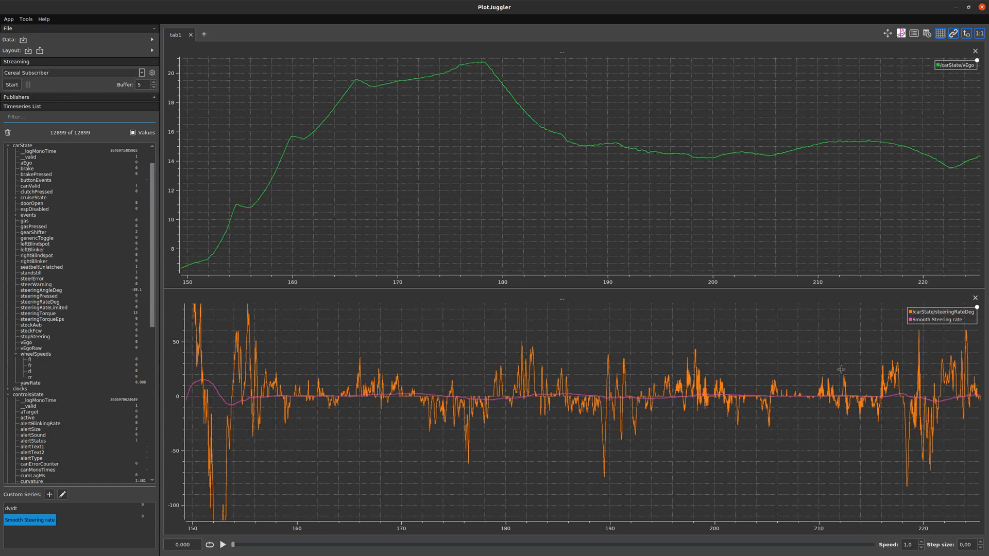
scroll(762, 379, up, 5)
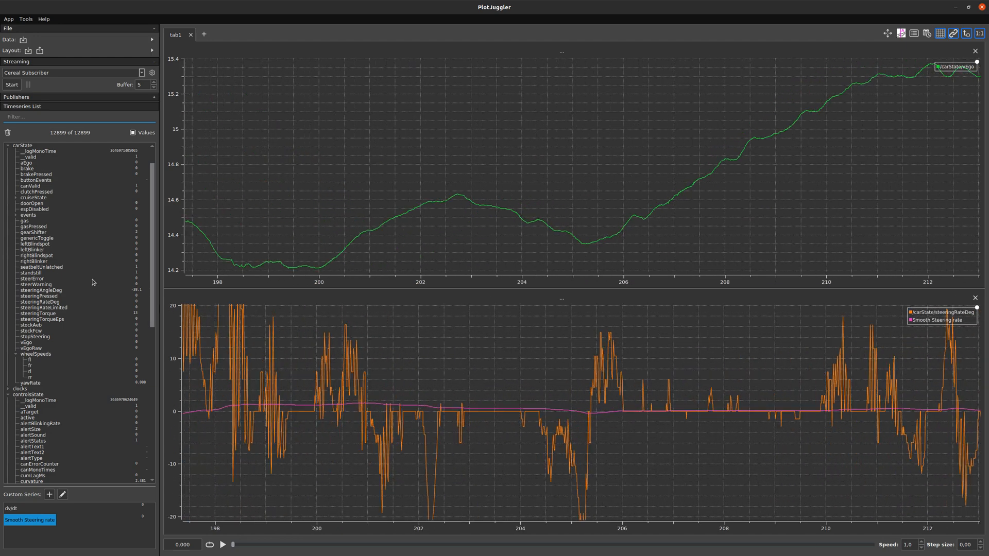
Find the driverState group in the timeseries list and expand it to show its signals.
scroll(60, 269, up, 3)
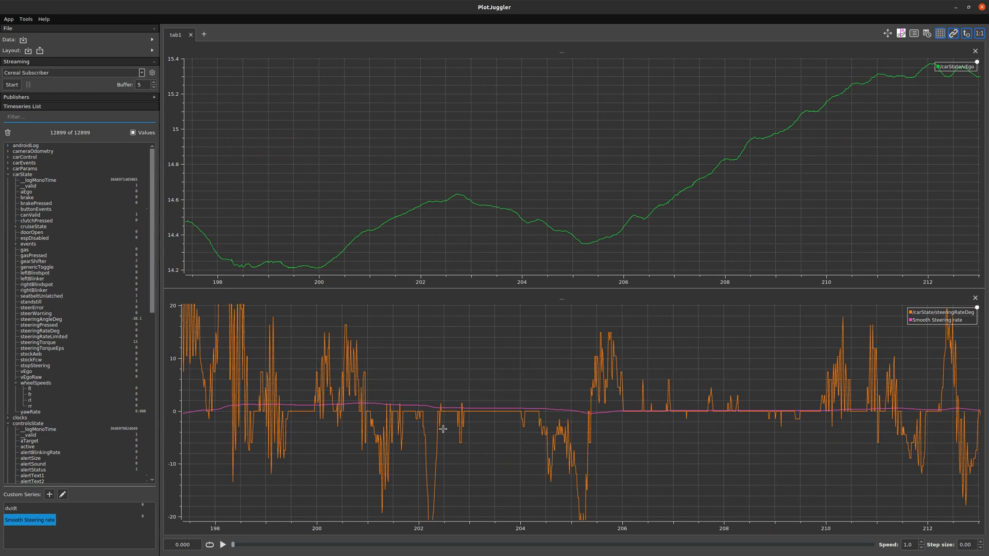
scroll(108, 389, down, 4)
scroll(108, 402, down, 15)
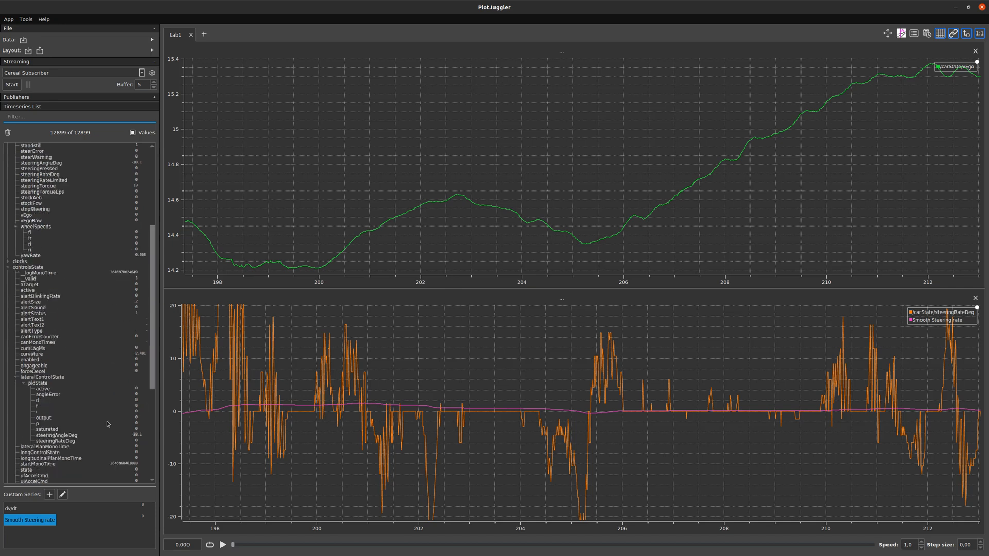
scroll(28, 296, down, 1)
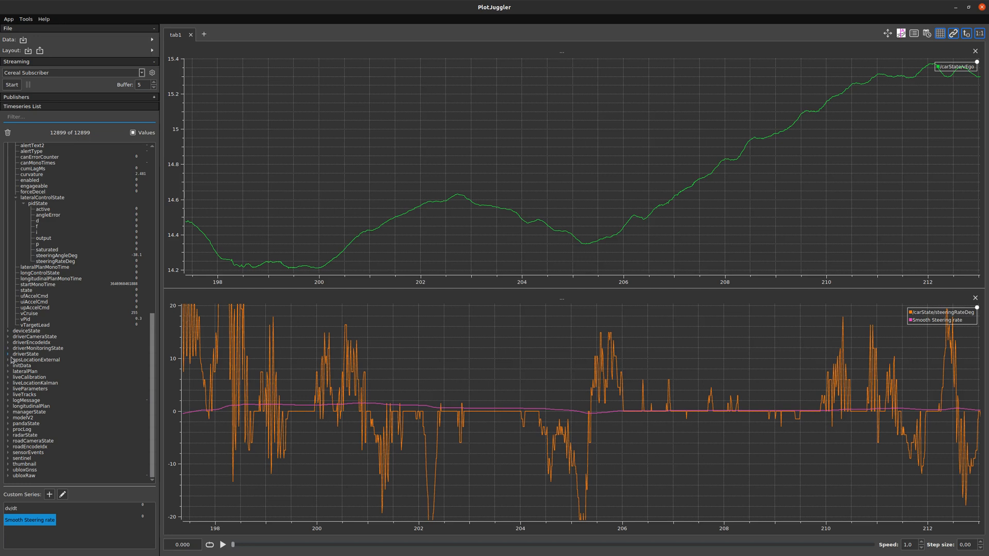
click(9, 350)
click(9, 353)
click(9, 350)
click(8, 355)
scroll(40, 352, down, 6)
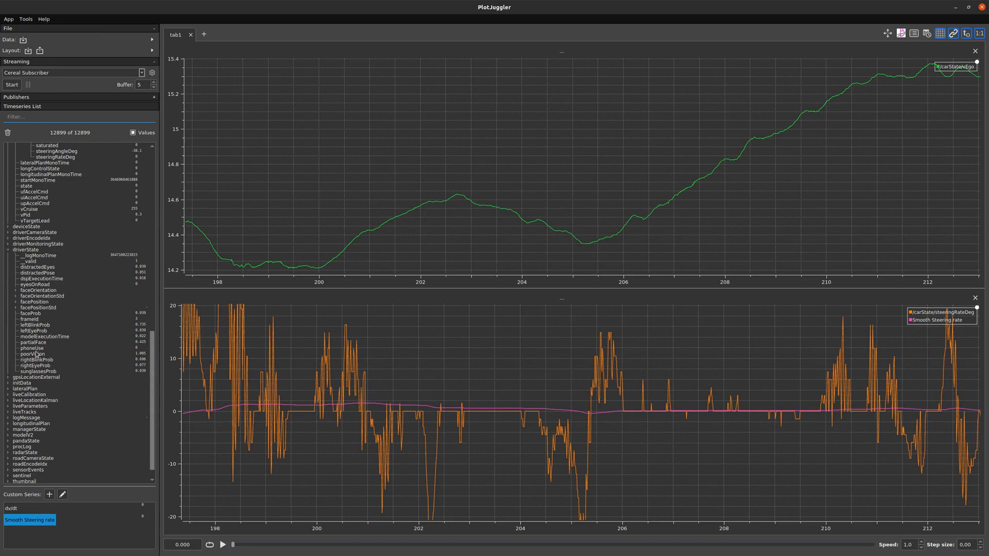
Plot driverState phoneUse in a new plot below the steering rate plot, hiding the Smooth Steering rate curve there.
click(51, 350)
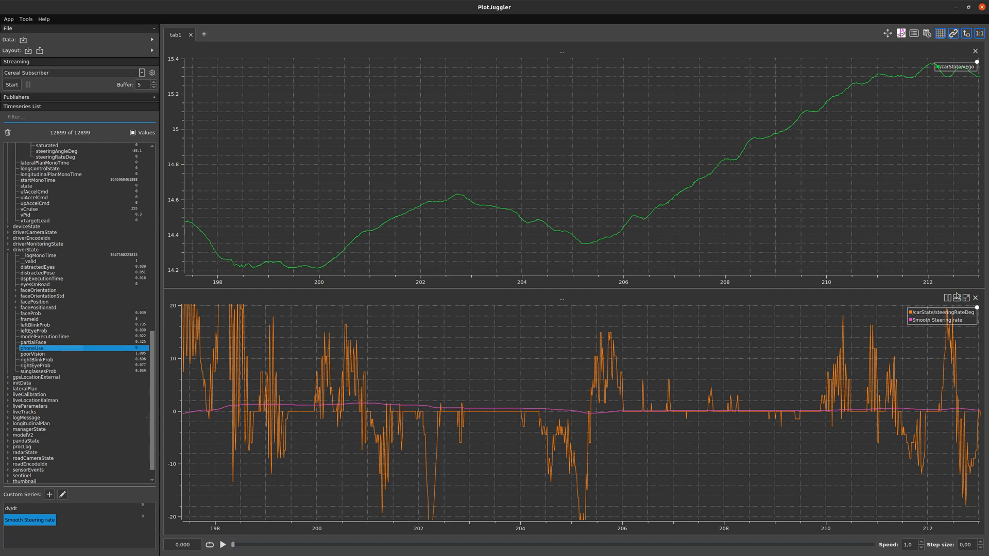
click(957, 298)
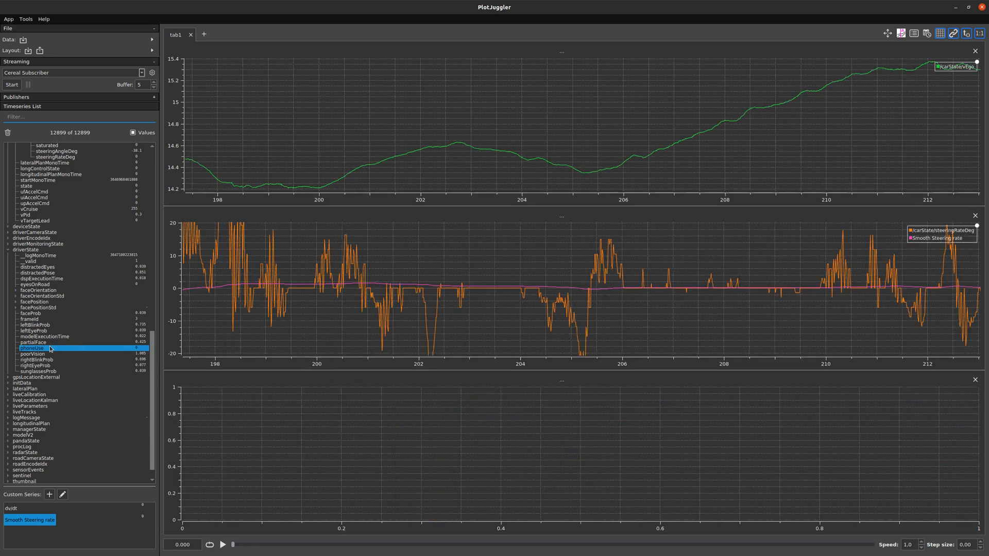
mouse_move(51, 349)
mouse_down()
mouse_move(216, 409)
mouse_move(210, 456)
mouse_up()
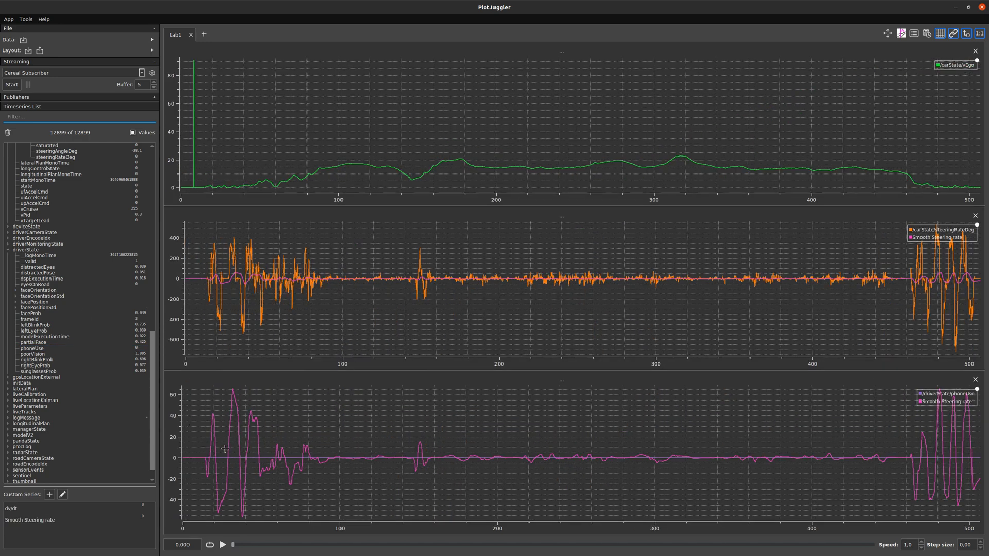
click(951, 403)
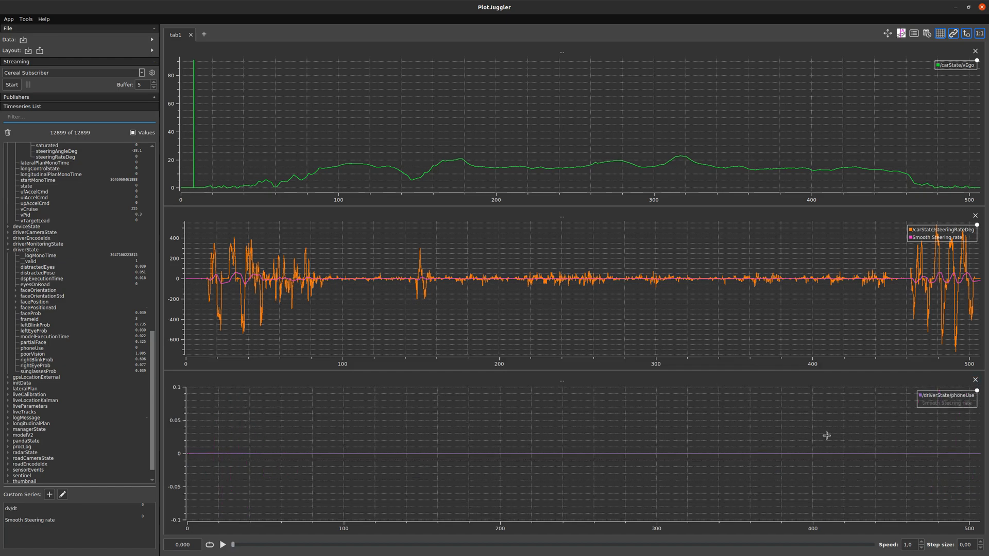
scroll(231, 465, up, 12)
scroll(383, 449, down, 6)
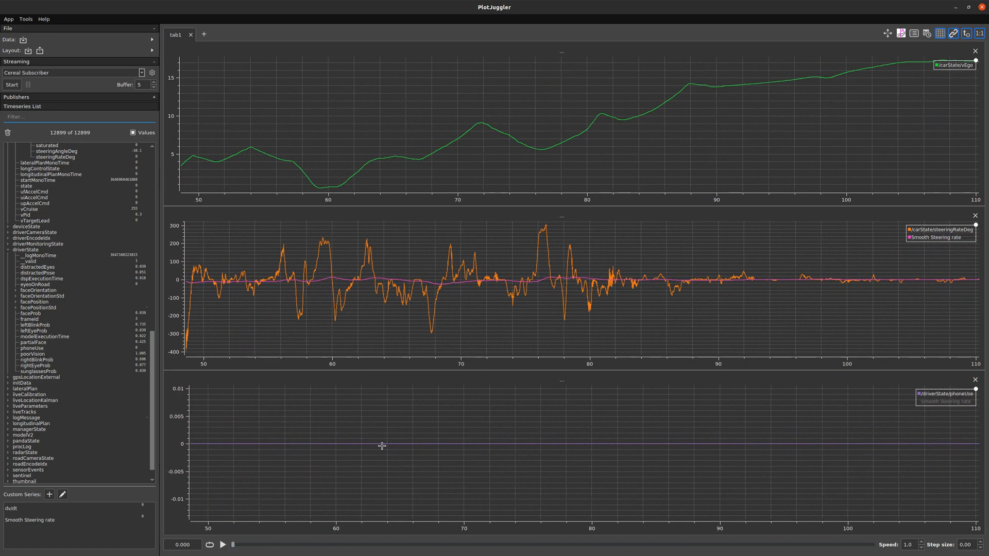
scroll(380, 447, down, 4)
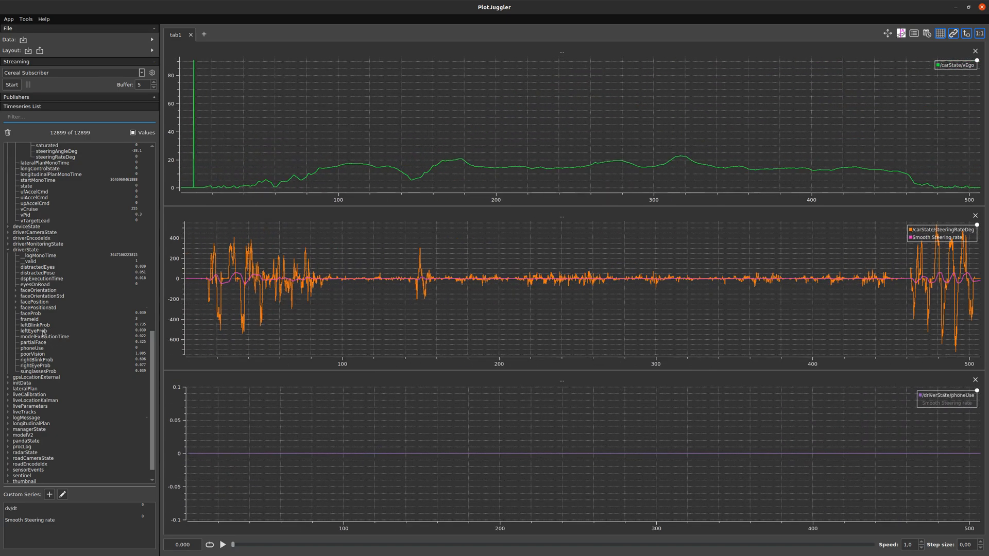
Overlay driverState leftBlinkProb on the phoneUse plot for a quick check and remove that plot.
drag(37, 328, 332, 456)
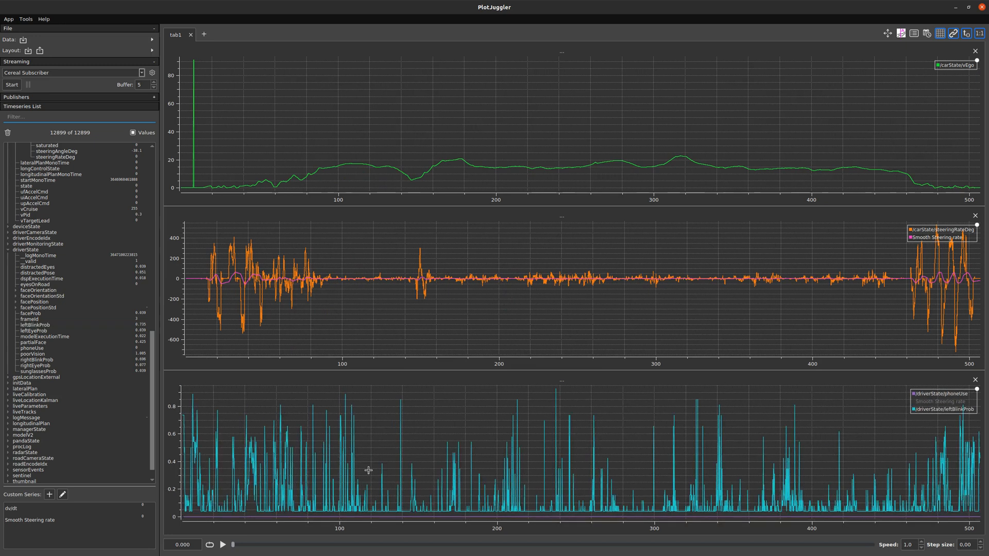
click(921, 408)
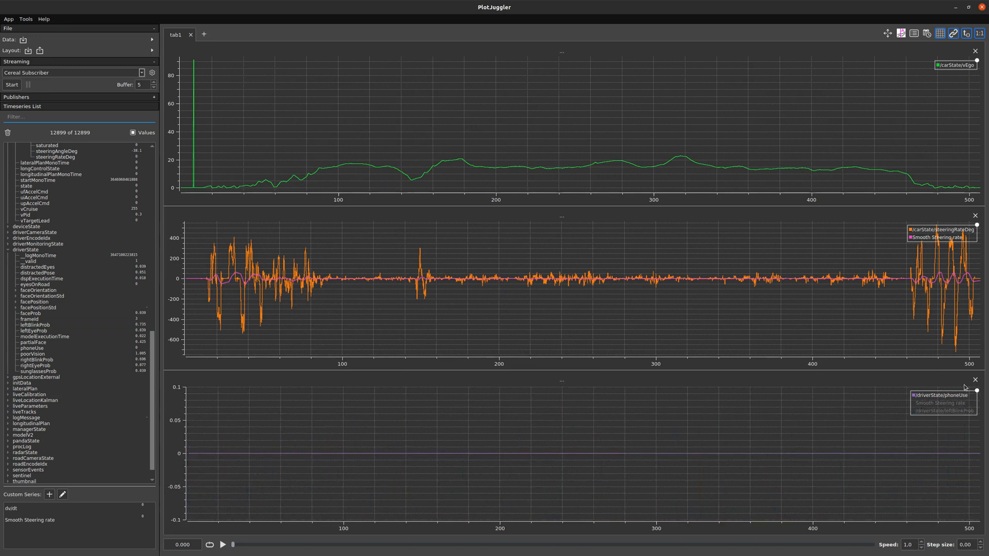
click(975, 380)
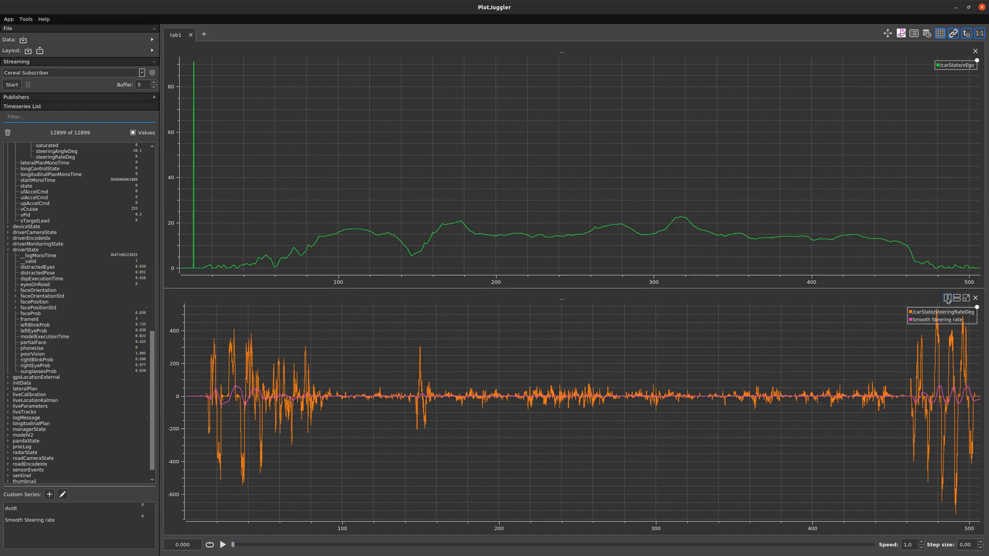
Add a new plot below the steering rate plot and show liveParameters steerRatio in it.
click(956, 298)
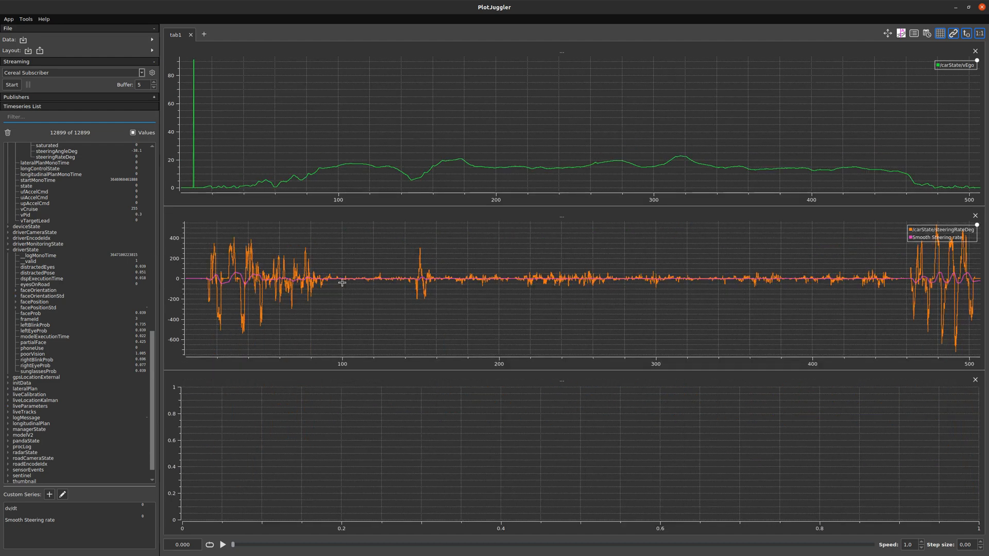
scroll(44, 377, down, 1)
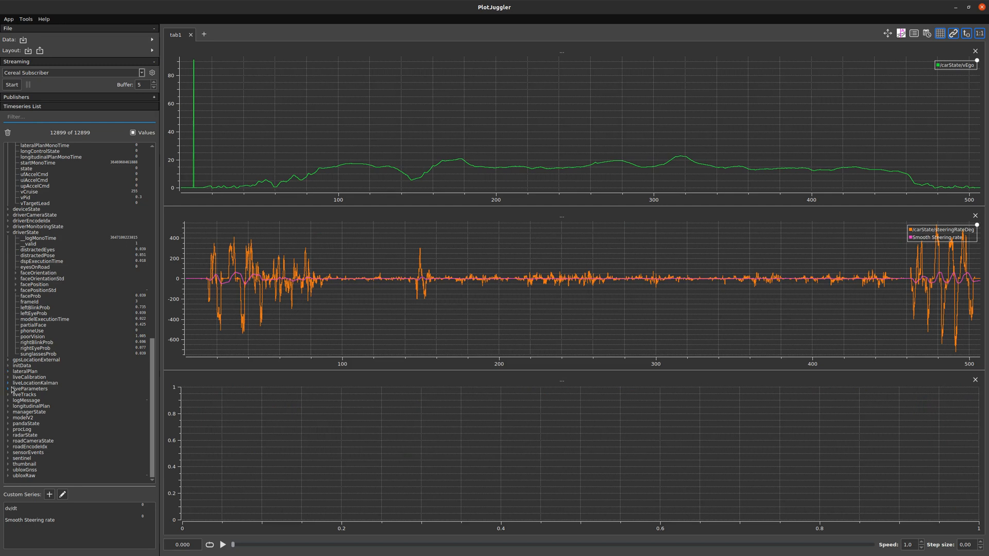
click(8, 389)
scroll(30, 409, down, 4)
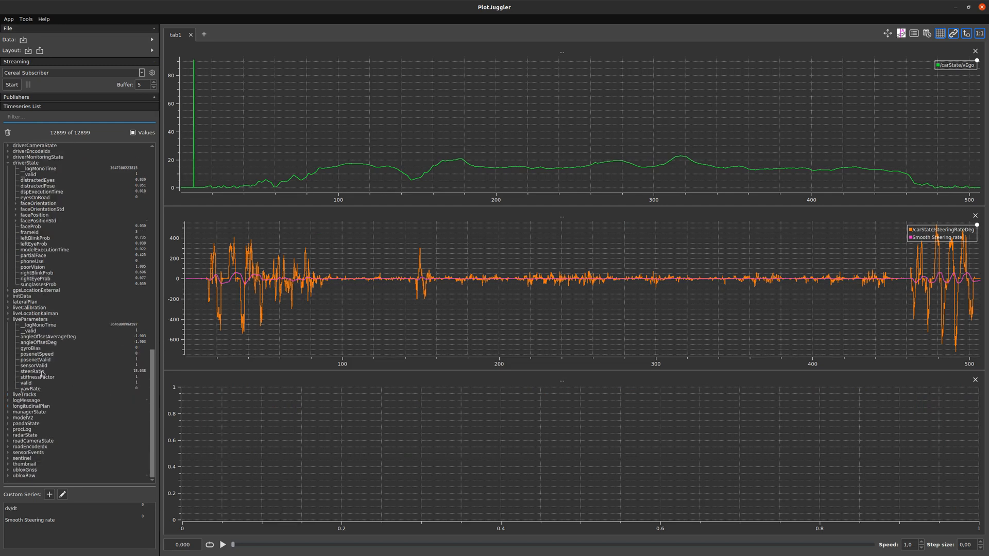
drag(36, 372, 323, 419)
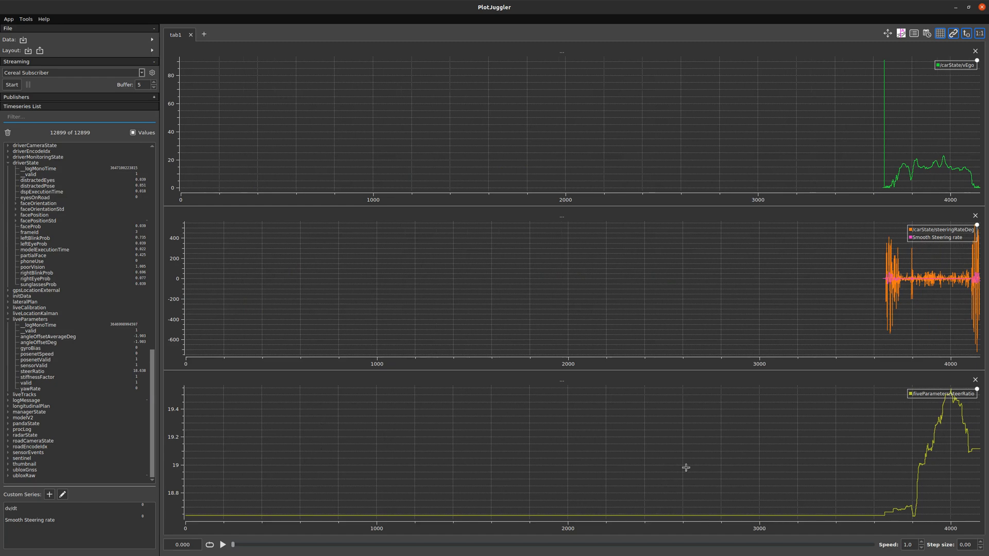
Examine how steerRatio evolves alongside vEgo and steeringRateDeg between about 3650 and 4150 seconds.
scroll(941, 491, up, 4)
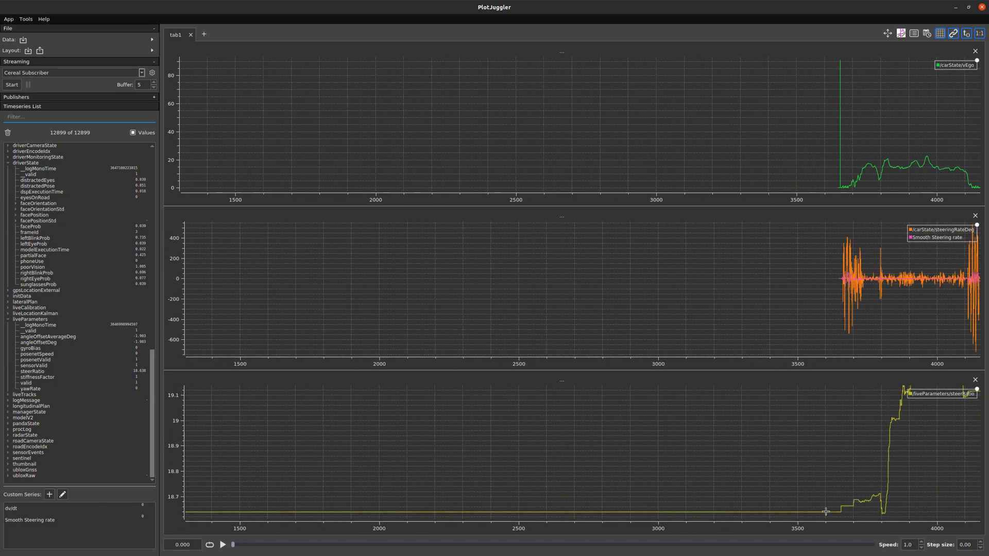
scroll(845, 502, down, 3)
scroll(949, 264, up, 4)
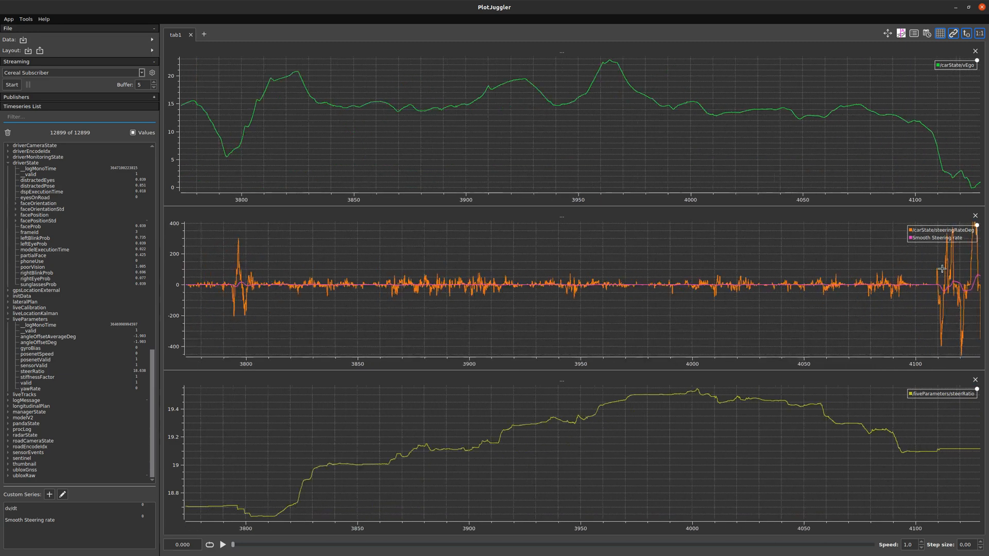
scroll(828, 318, down, 1)
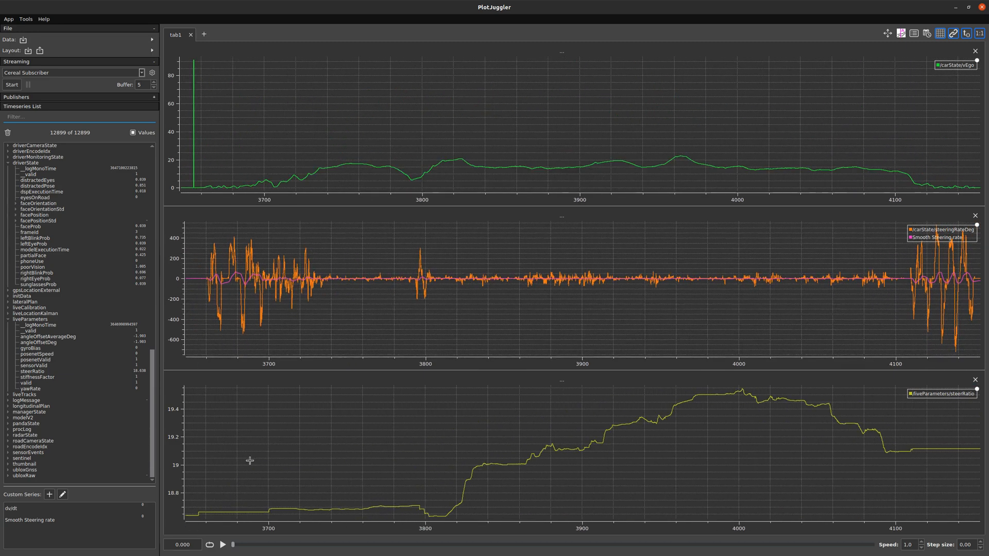
scroll(366, 466, down, 2)
scroll(345, 478, down, 3)
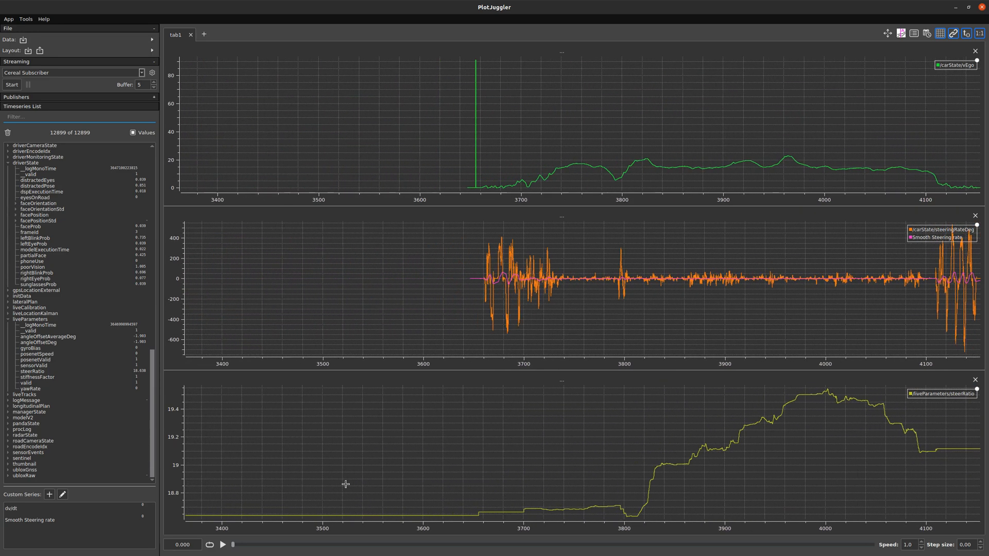
scroll(883, 279, up, 8)
scroll(885, 278, down, 3)
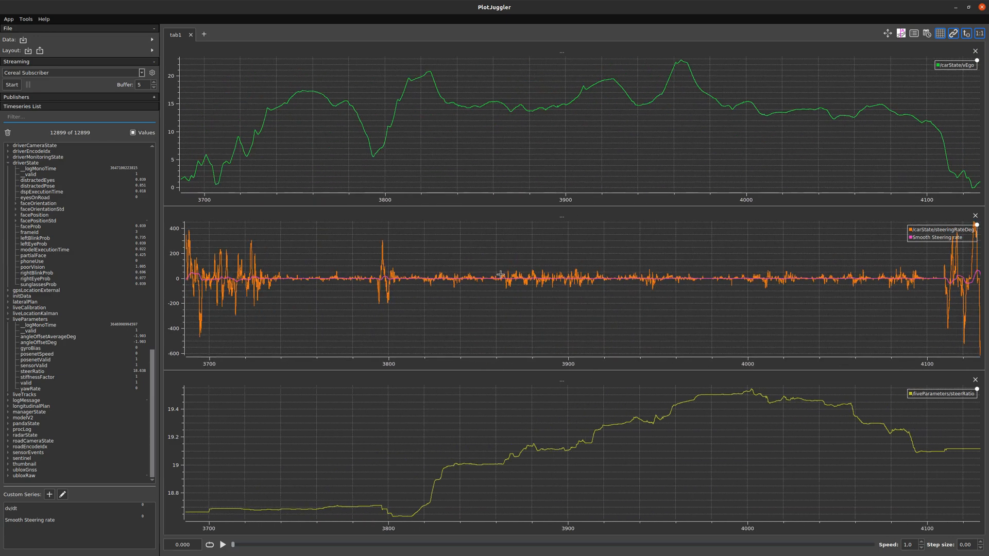
scroll(226, 311, down, 4)
scroll(223, 311, down, 2)
scroll(531, 434, down, 5)
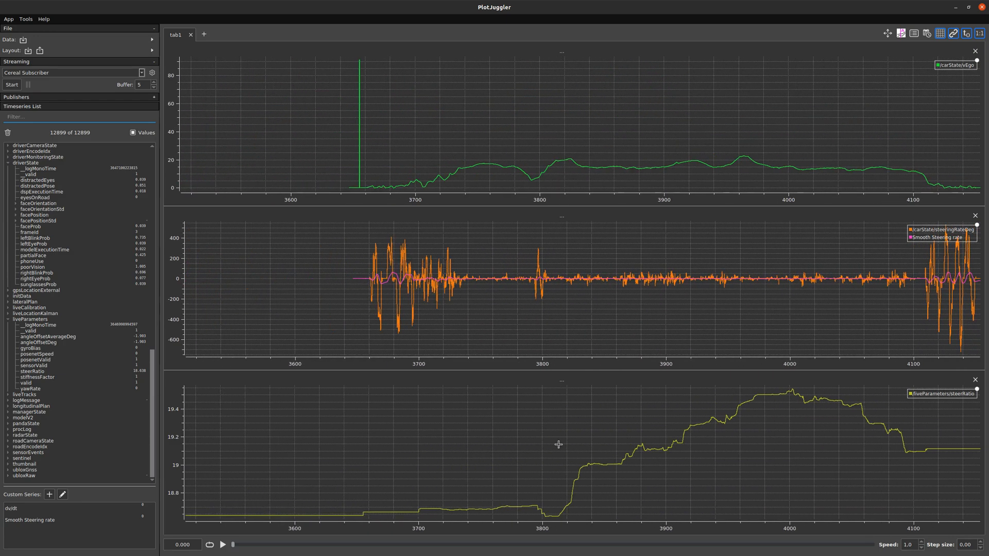
scroll(558, 443, up, 5)
scroll(328, 269, down, 3)
scroll(325, 268, down, 1)
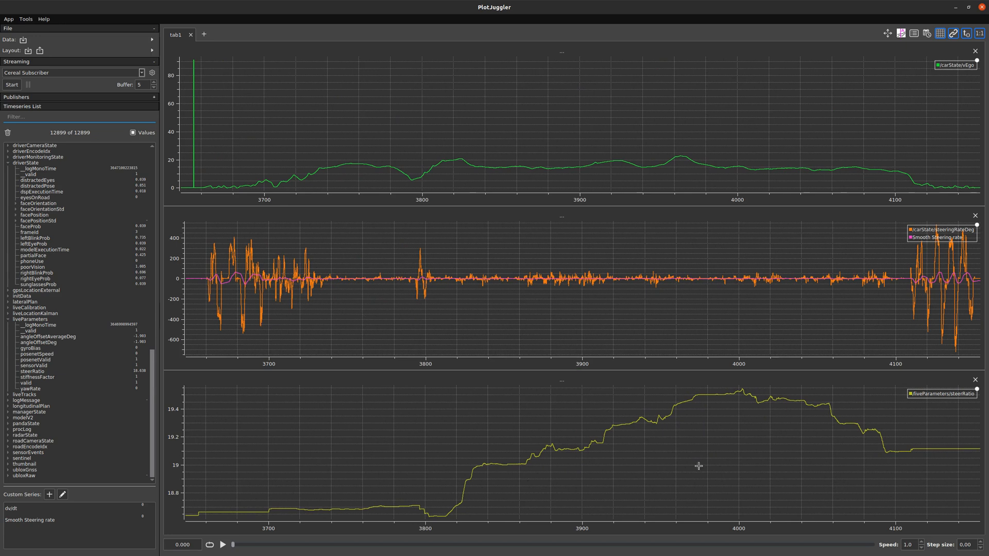